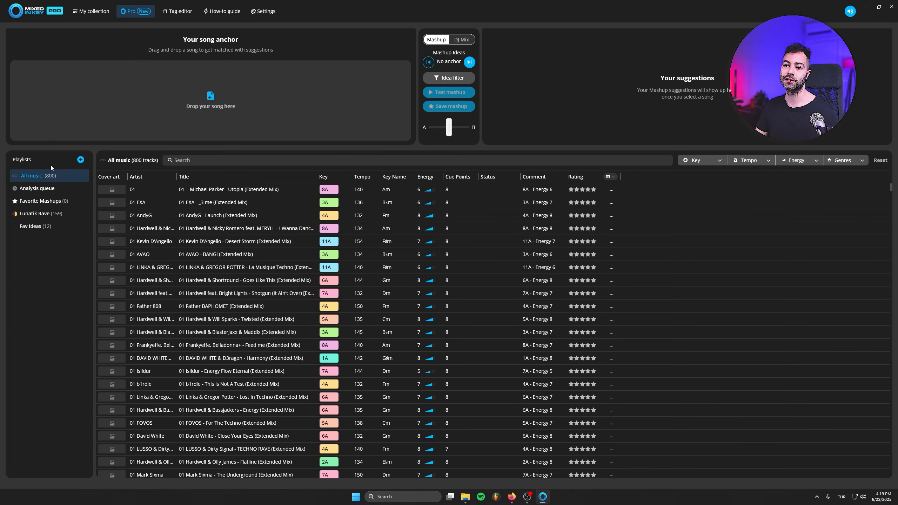
- Search the library for "kaaze", load "Blink (KAAZE Extended Remix)" as the song anchor, and clear the search
{"action": "left_click", "coordinate": [206, 159]}
{"action": "type", "text": "kaaze"}
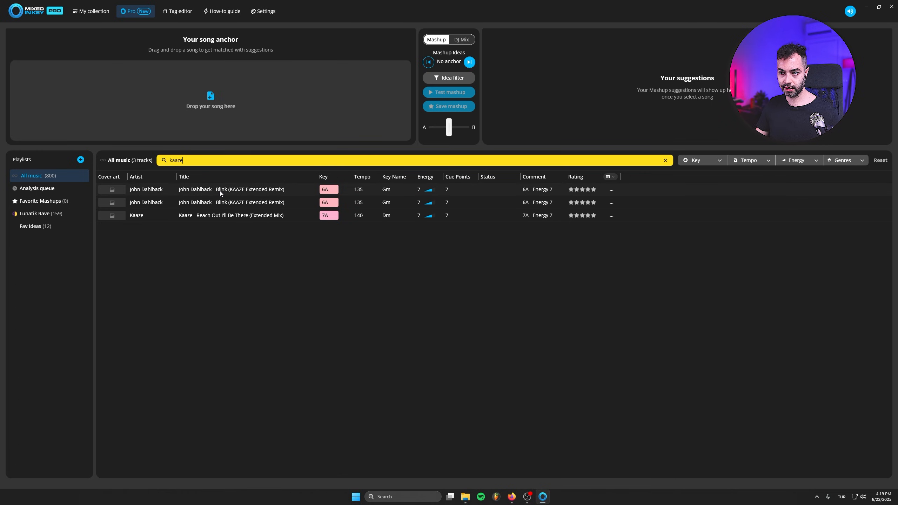
{"action": "left_click", "coordinate": [233, 190]}
{"action": "left_click_drag", "start_coordinate": [221, 190], "coordinate": [157, 93]}
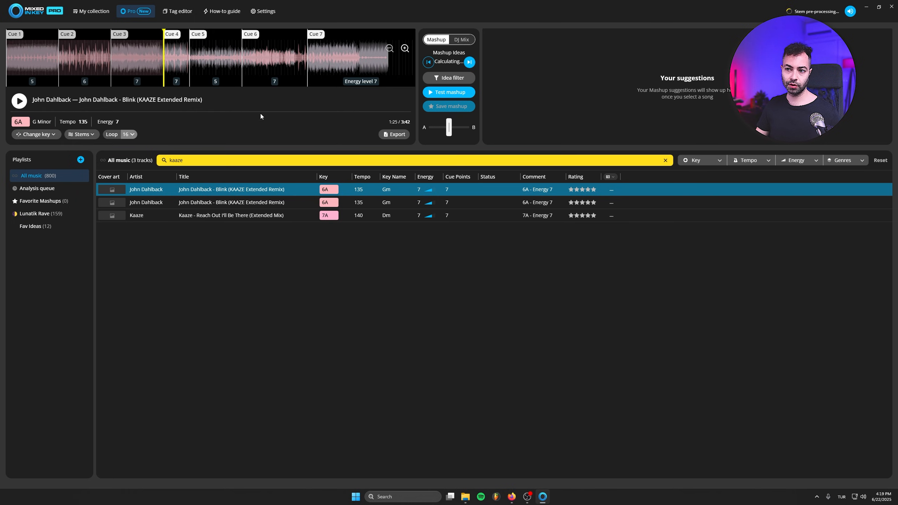
{"action": "left_click", "coordinate": [666, 160]}
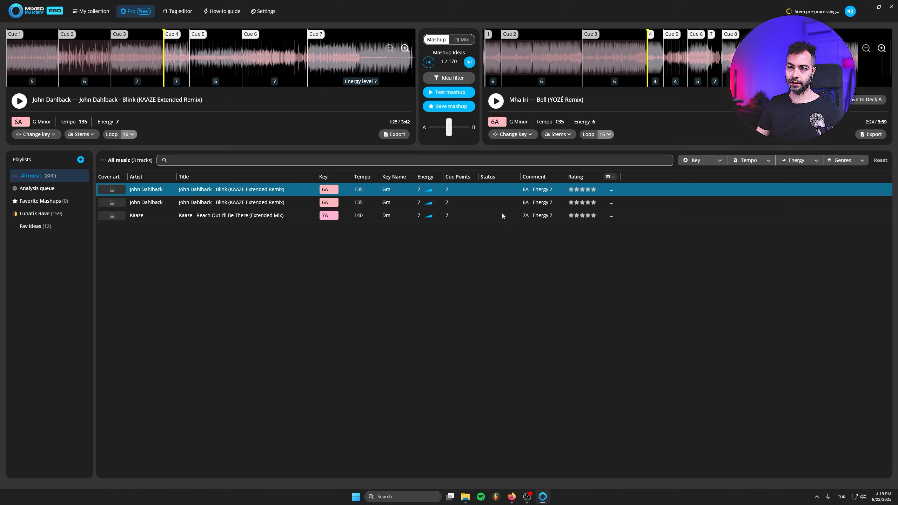
{"action": "left_click", "coordinate": [438, 308]}
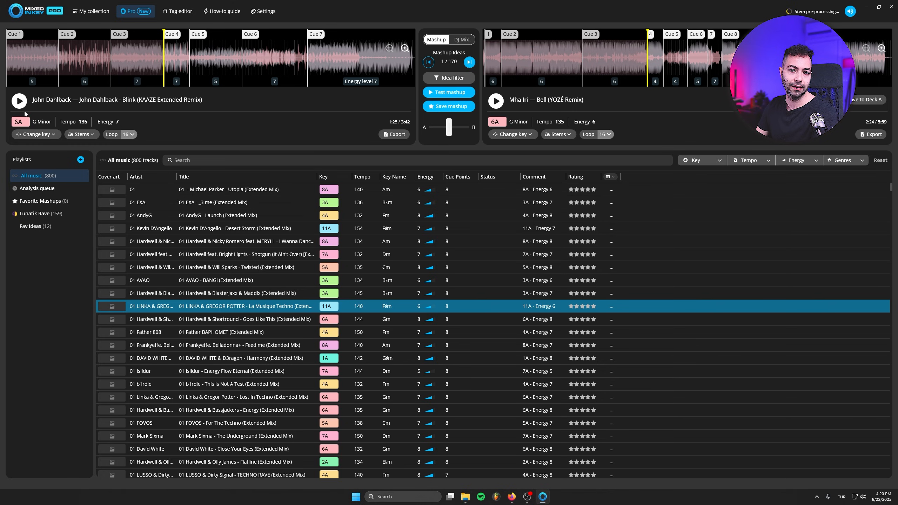
{"action": "left_click", "coordinate": [49, 139]}
{"action": "mouse_move", "coordinate": [72, 169]}
{"action": "left_mouse_down"}
{"action": "mouse_move", "coordinate": [106, 172]}
{"action": "mouse_move", "coordinate": [58, 173]}
{"action": "mouse_move", "coordinate": [71, 173]}
{"action": "left_mouse_up"}
{"action": "left_click", "coordinate": [255, 150]}
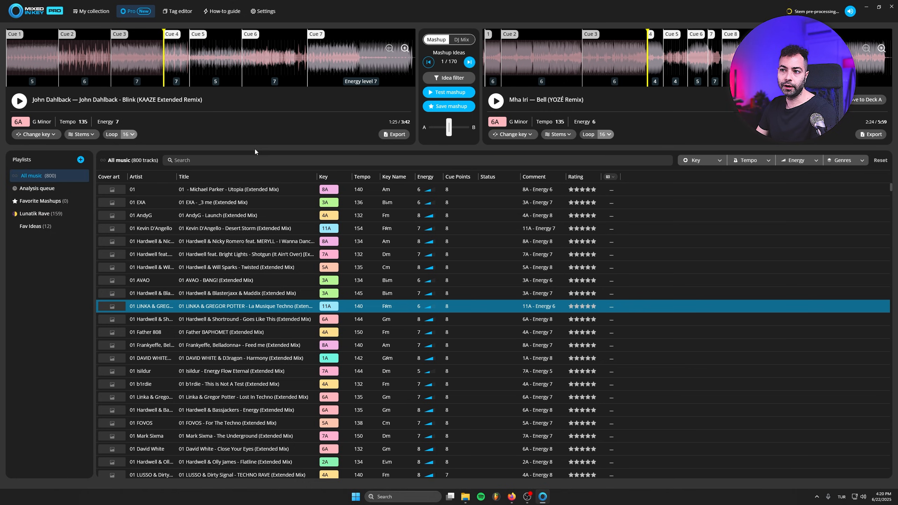
{"action": "left_click", "coordinate": [127, 135]}
{"action": "left_click", "coordinate": [206, 128]}
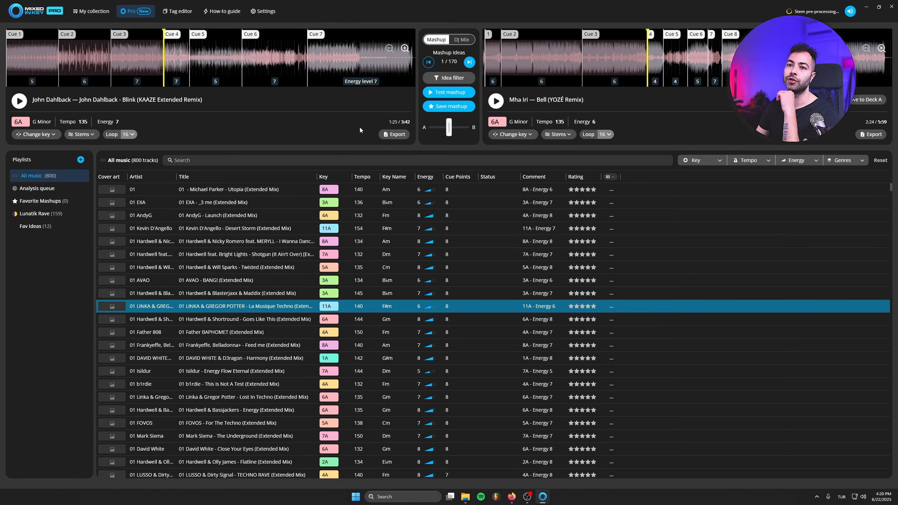
- Test the mashup of the anchor with "Bell (YOZÉ Remix)", sliding the crossfader to B and back to the centre, and stop playback
{"action": "left_click", "coordinate": [446, 92]}
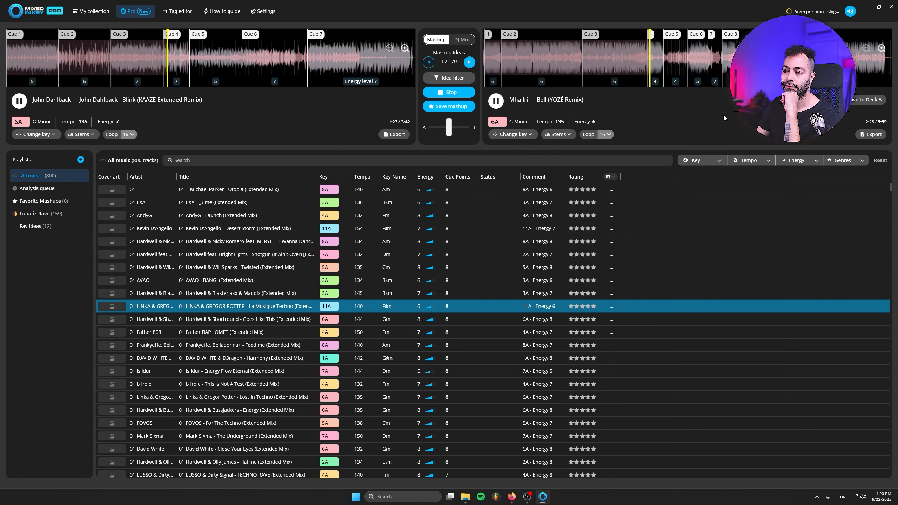
{"action": "mouse_move", "coordinate": [449, 127]}
{"action": "left_mouse_down"}
{"action": "mouse_move", "coordinate": [431, 127]}
{"action": "mouse_move", "coordinate": [466, 128]}
{"action": "left_mouse_up"}
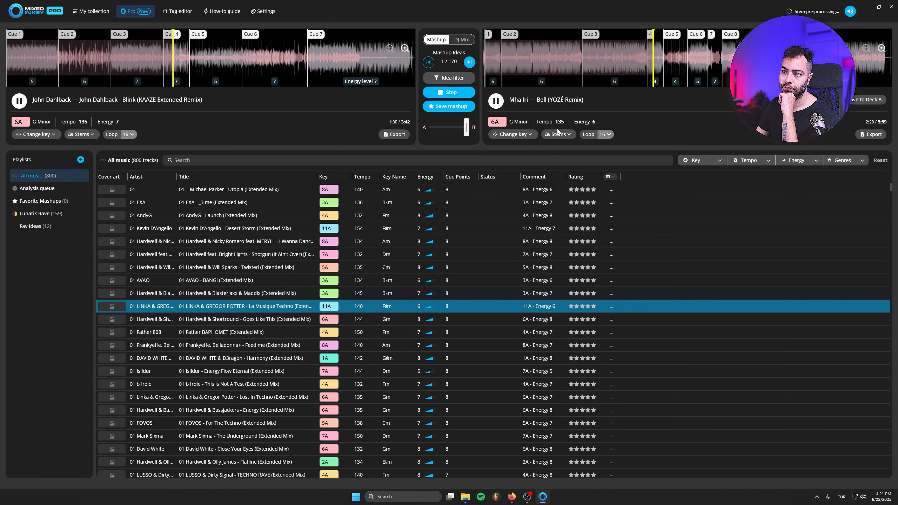
{"action": "left_click", "coordinate": [450, 129]}
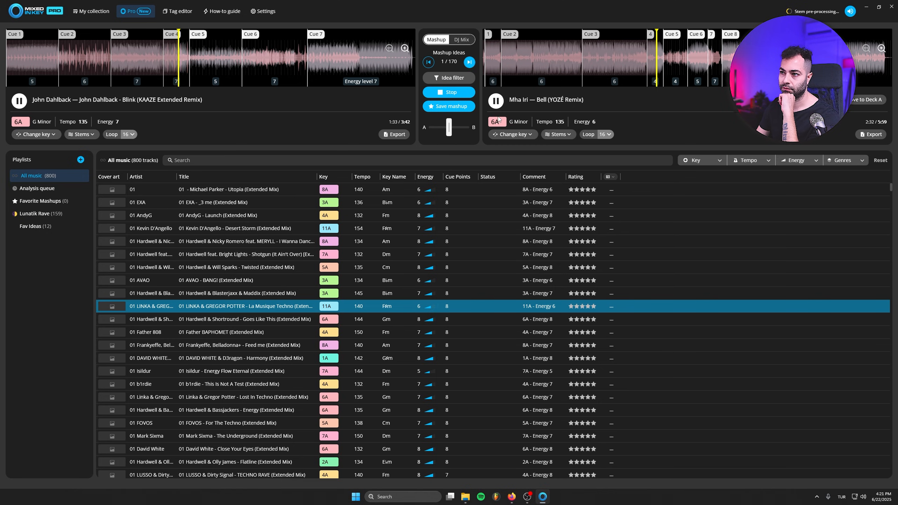
{"action": "left_click", "coordinate": [464, 93]}
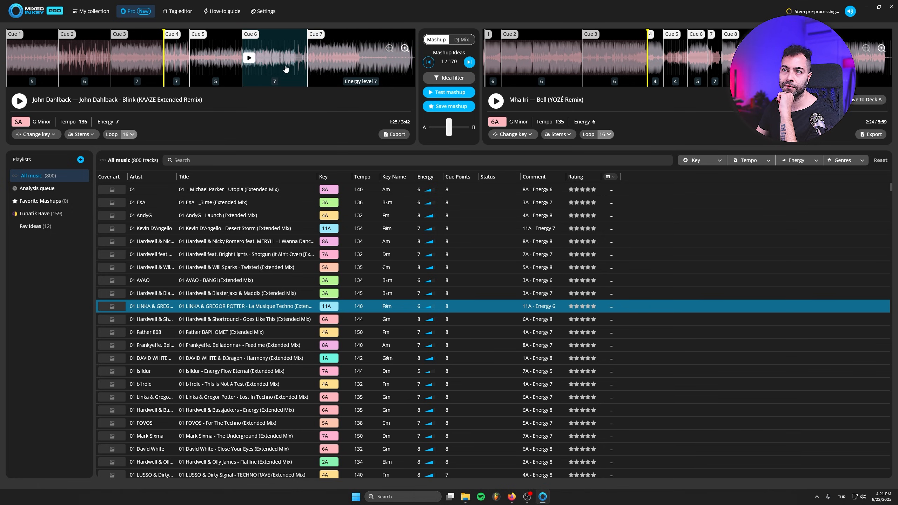
- Test the anchor's Cue 5 against Cue 8 and Cue 2 of the suggested track, stopping playback at the end
{"action": "left_click", "coordinate": [197, 58]}
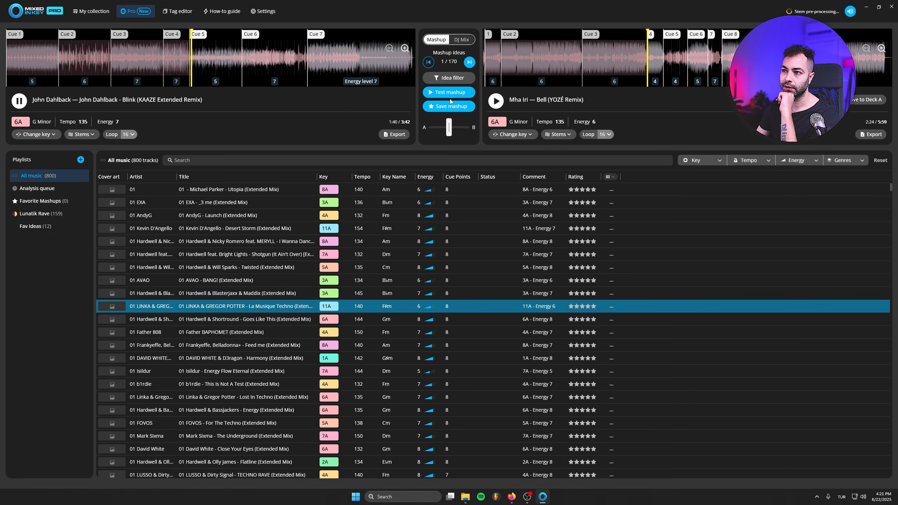
{"action": "left_click", "coordinate": [729, 58]}
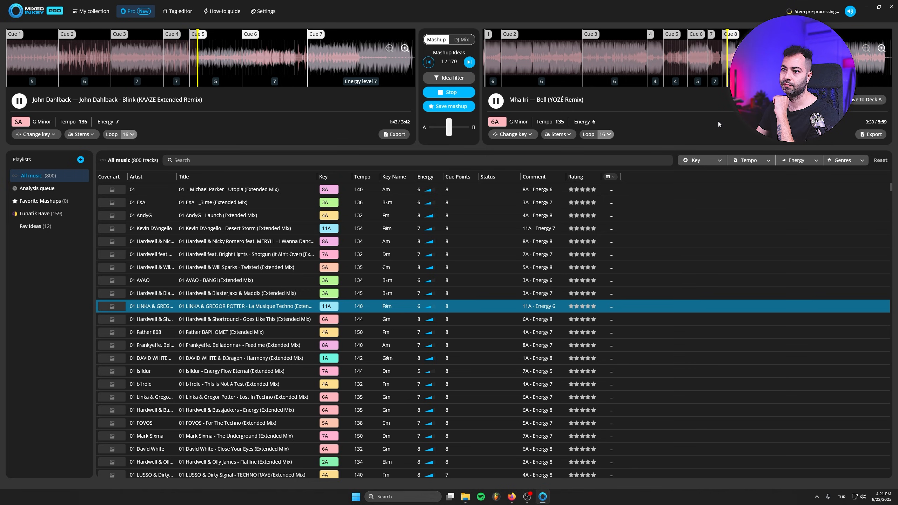
{"action": "mouse_move", "coordinate": [589, 60]}
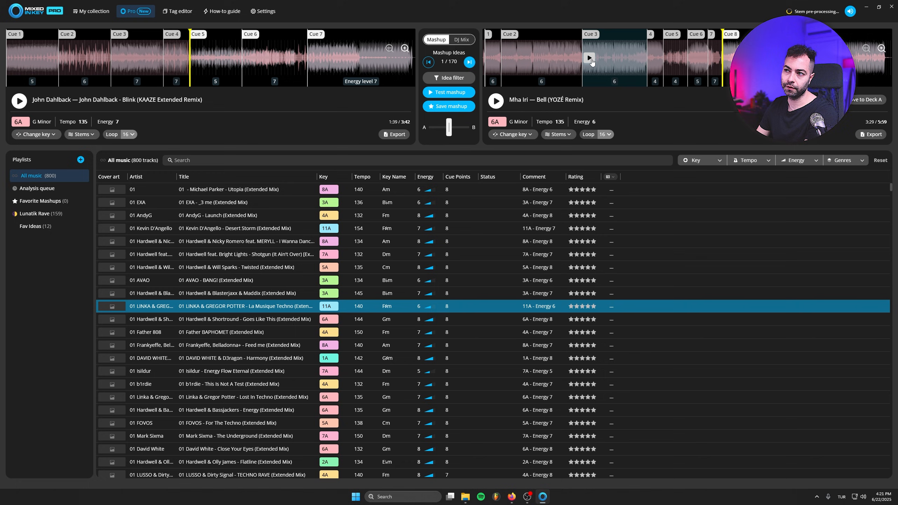
{"action": "left_click", "coordinate": [509, 58]}
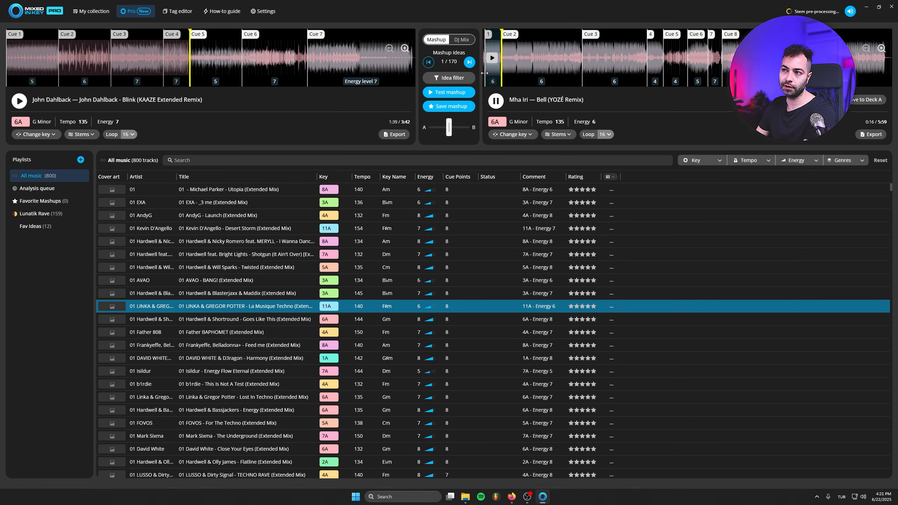
{"action": "left_click", "coordinate": [463, 93]}
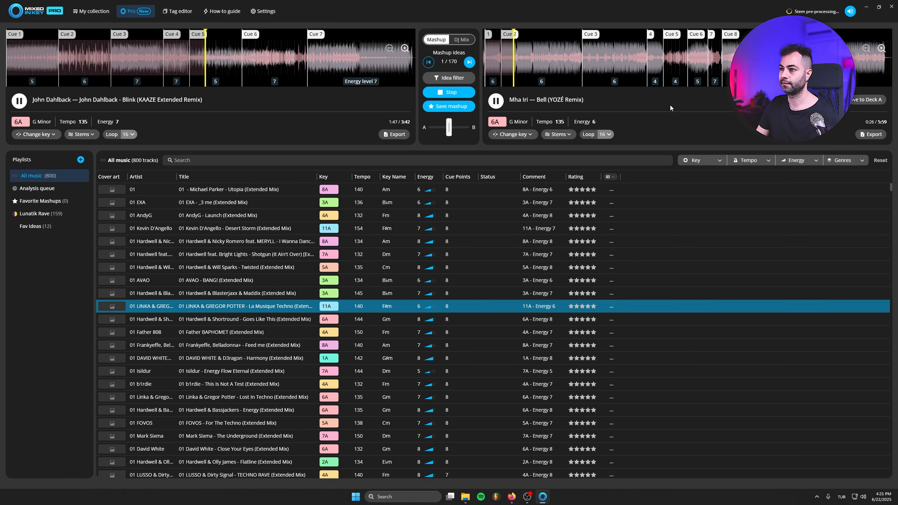
{"action": "left_click", "coordinate": [462, 92]}
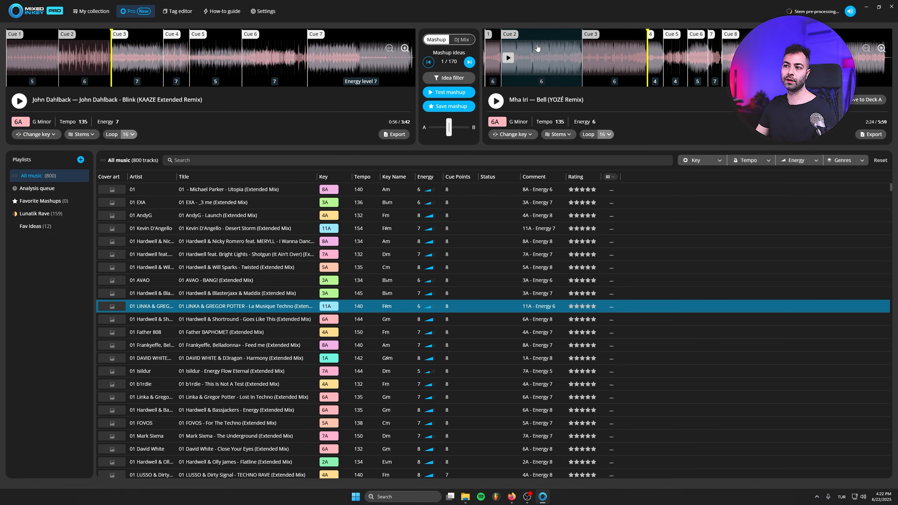
- Filter the mashup ideas to the Lunatik Rave source playlist, reviewing the tempo and energy options without choosing any
{"action": "left_click", "coordinate": [451, 78]}
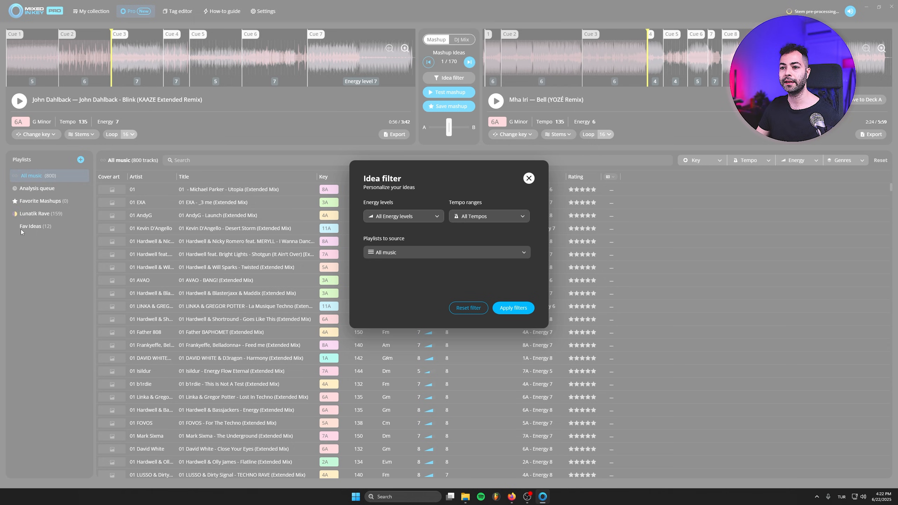
{"action": "left_click", "coordinate": [384, 254]}
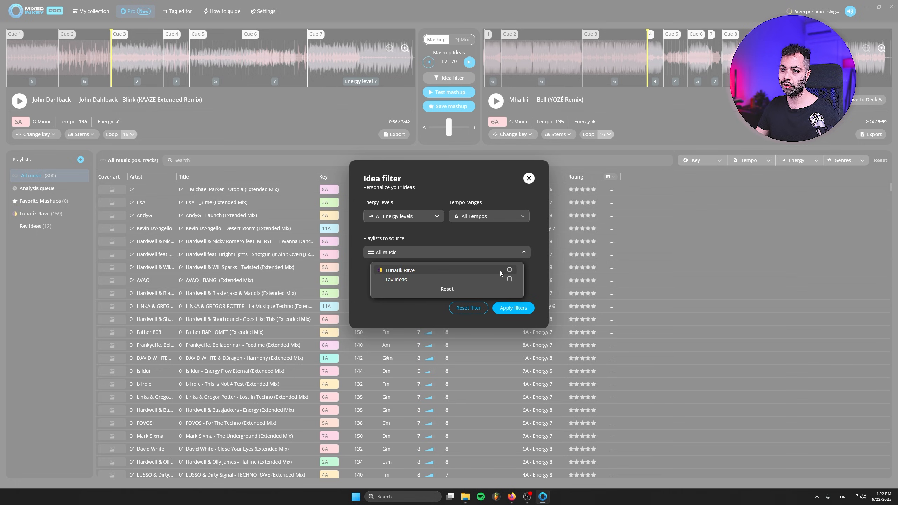
{"action": "left_click", "coordinate": [509, 270]}
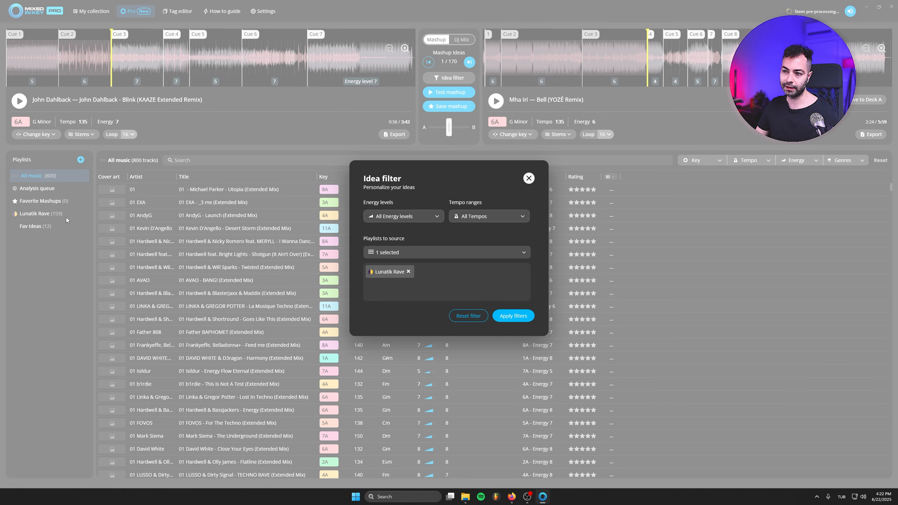
{"action": "left_click", "coordinate": [485, 218]}
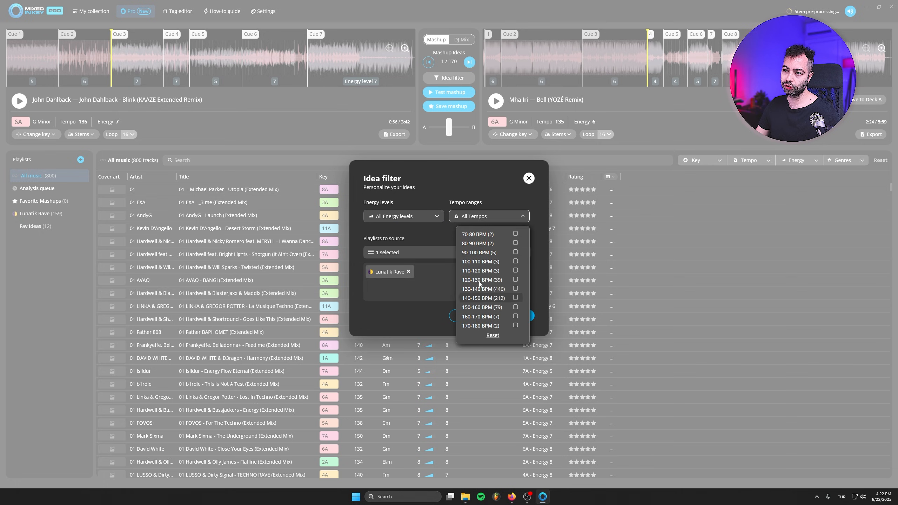
{"action": "left_click", "coordinate": [483, 214]}
{"action": "left_click", "coordinate": [402, 217]}
{"action": "left_click", "coordinate": [398, 219]}
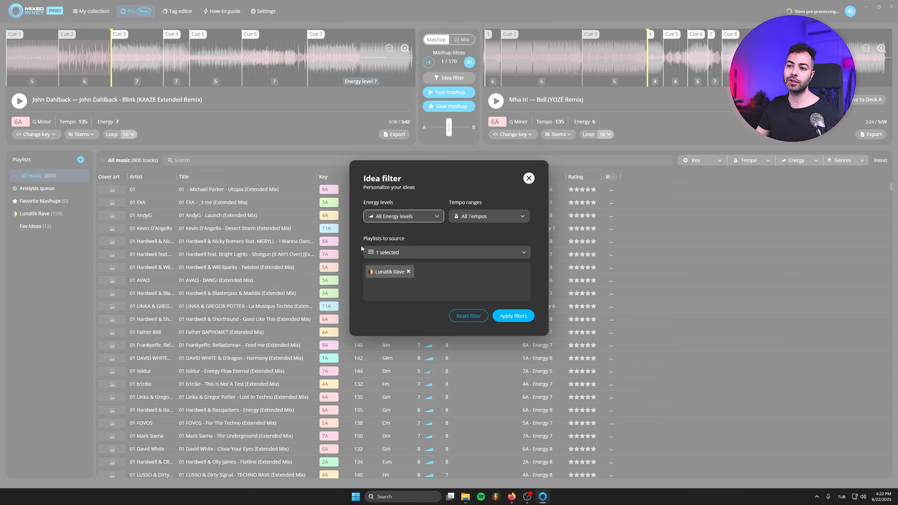
{"action": "left_click", "coordinate": [511, 316]}
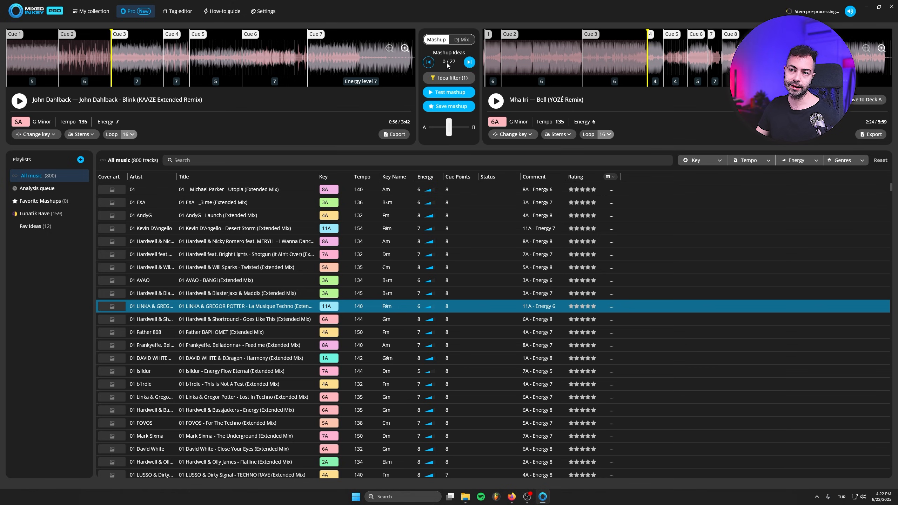
- Load the first two filtered mashup ideas in turn, test each against the anchor, and stop playback on the second
{"action": "left_click", "coordinate": [470, 62]}
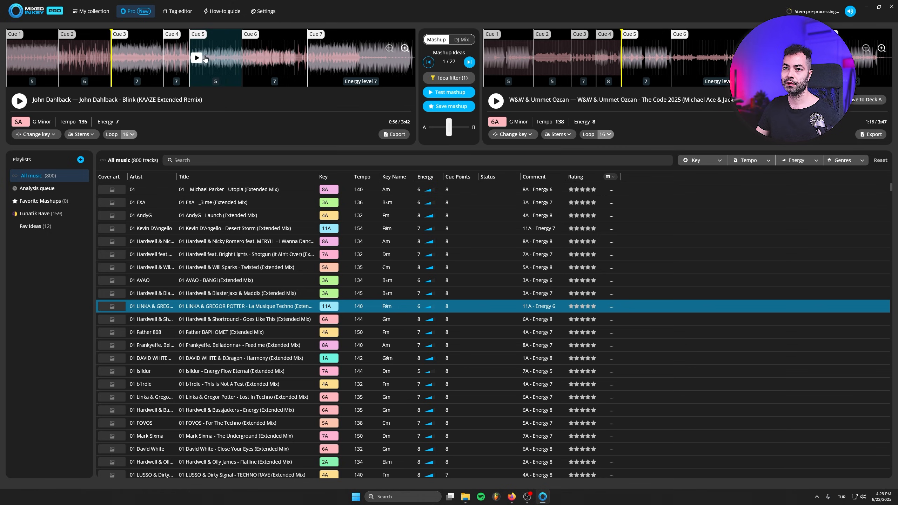
{"action": "left_click", "coordinate": [448, 93]}
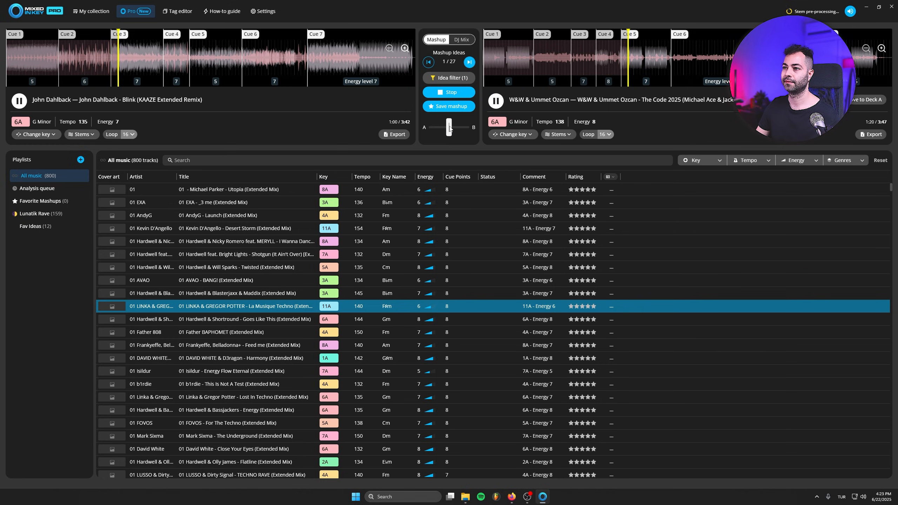
{"action": "left_click", "coordinate": [470, 63]}
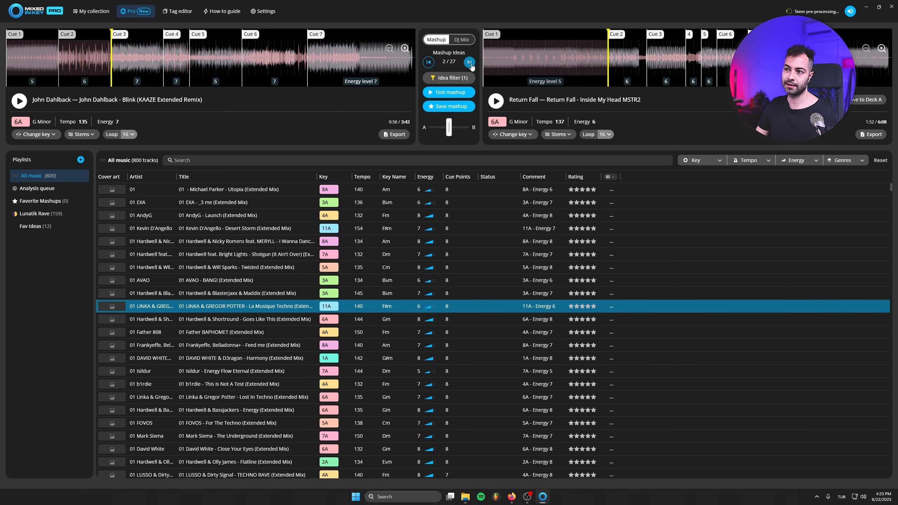
{"action": "left_click", "coordinate": [462, 92]}
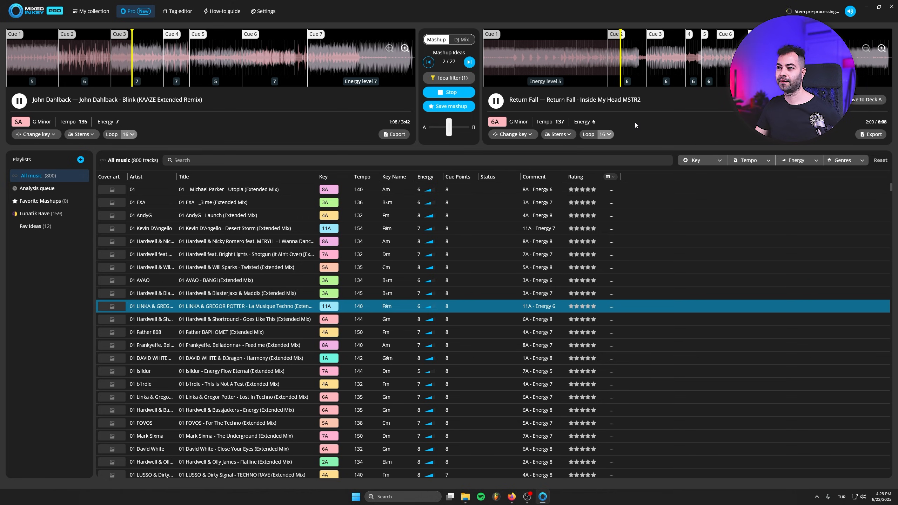
{"action": "left_click", "coordinate": [461, 94]}
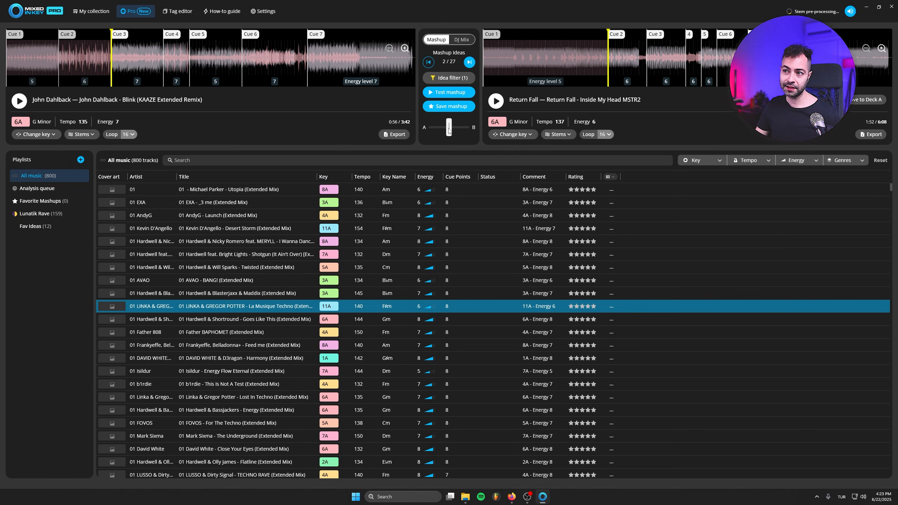
- Compare the stem options of the suggested track "Inside My Head MSTR2" and set it to Acapella
{"action": "left_click", "coordinate": [558, 134]}
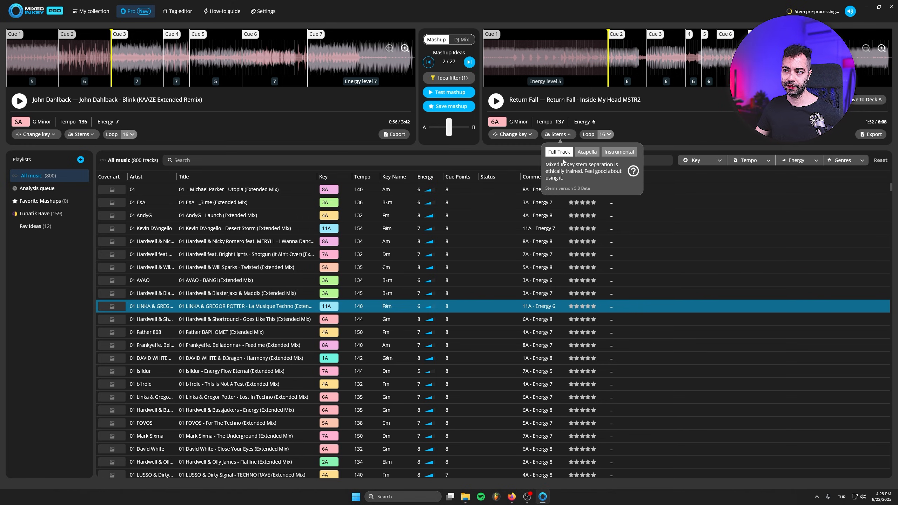
{"action": "left_click", "coordinate": [586, 152]}
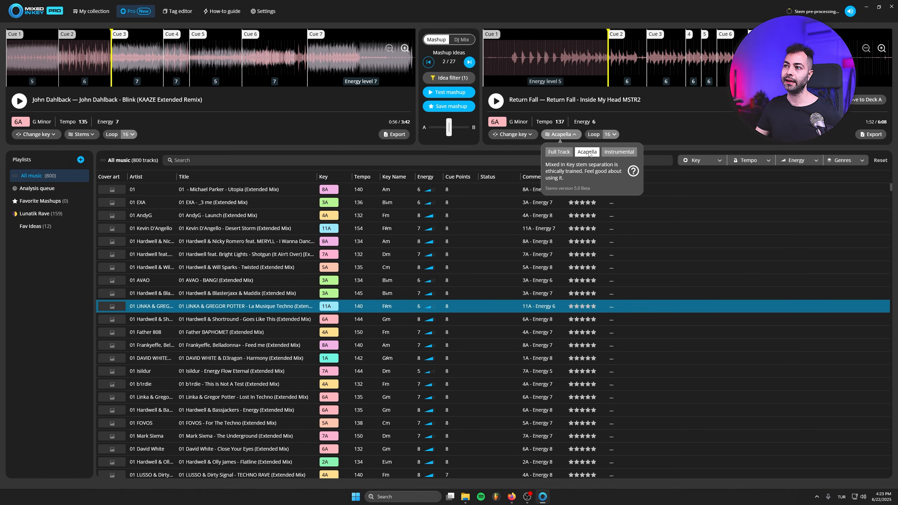
{"action": "left_click", "coordinate": [618, 155]}
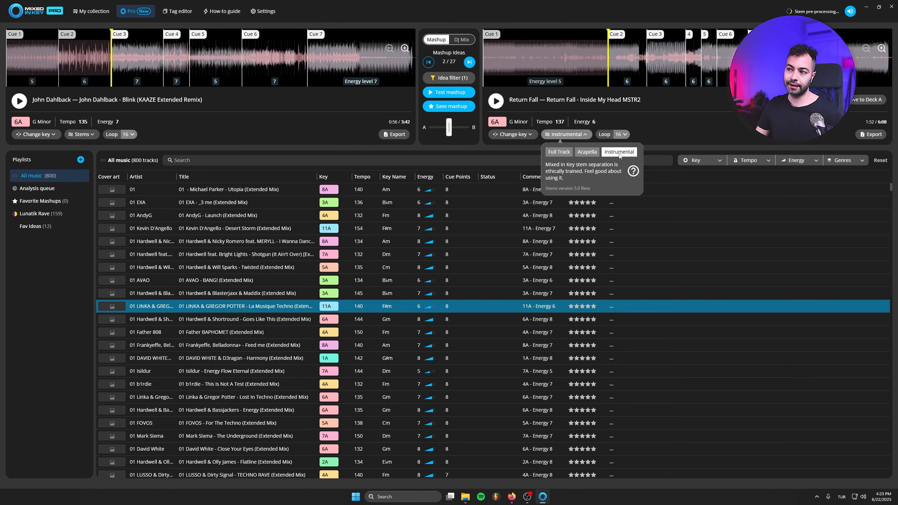
{"action": "left_click", "coordinate": [590, 154]}
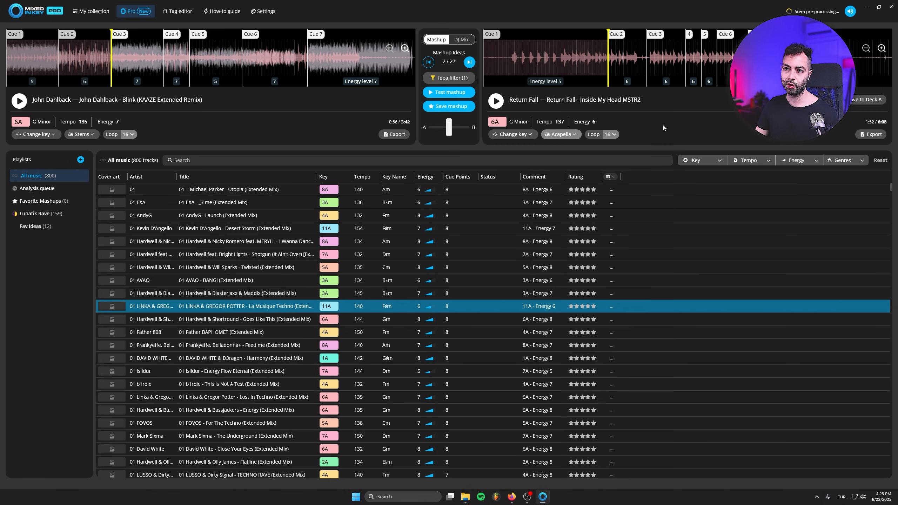
- Test and save the mashup with the acapella stem, and view the Favorite Mashups playlist
{"action": "left_click", "coordinate": [452, 93]}
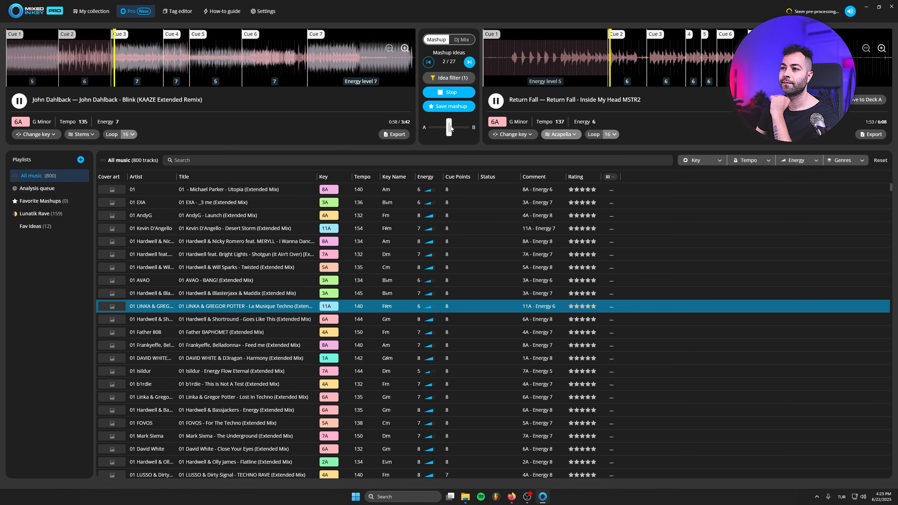
{"action": "mouse_move", "coordinate": [449, 127]}
{"action": "left_mouse_down"}
{"action": "mouse_move", "coordinate": [475, 128]}
{"action": "mouse_move", "coordinate": [449, 134]}
{"action": "left_mouse_up"}
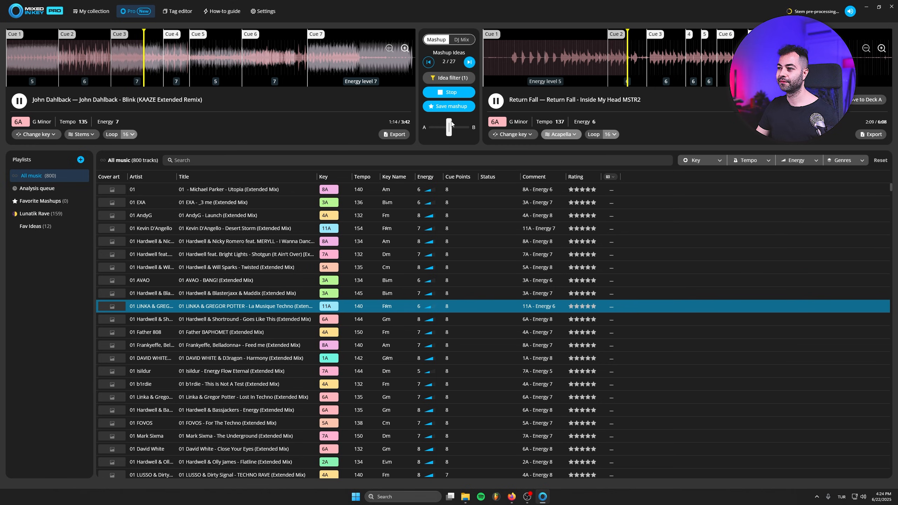
{"action": "left_click", "coordinate": [453, 92]}
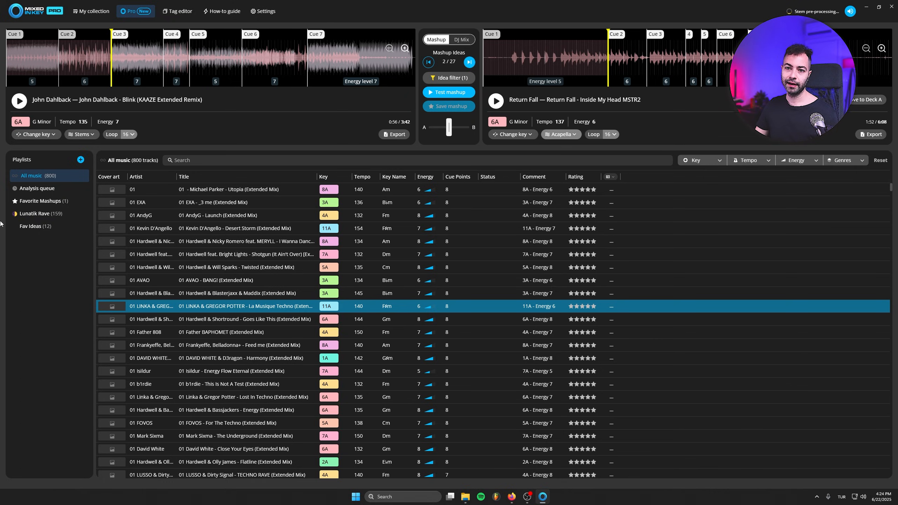
{"action": "left_click", "coordinate": [33, 201]}
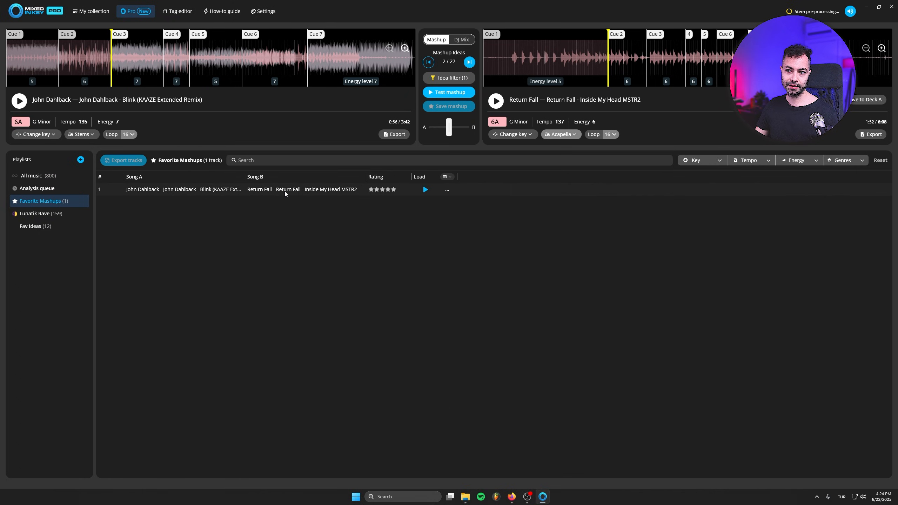
- Open the Lunatik Rave playlist and advance to the fourth mashup idea, "Drip Trip", checking its stem options with Acapella kept
{"action": "left_click", "coordinate": [42, 214]}
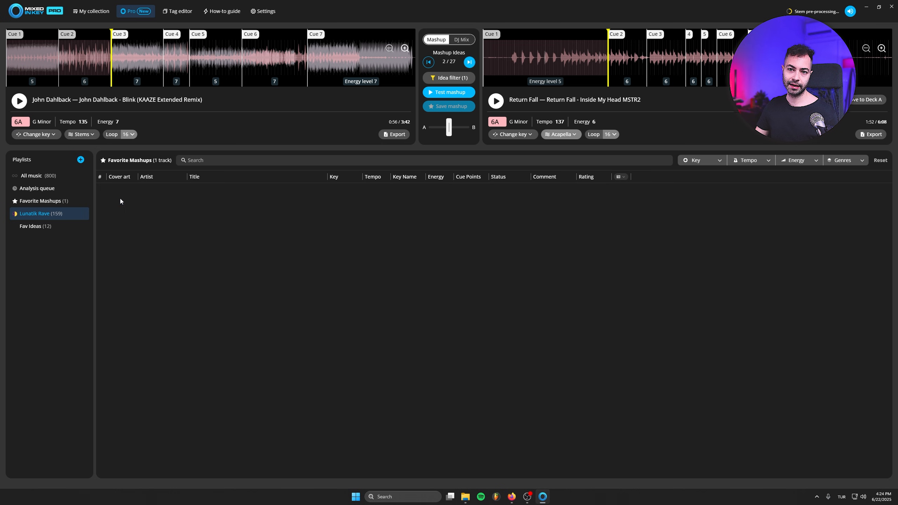
{"action": "left_click", "coordinate": [469, 62]}
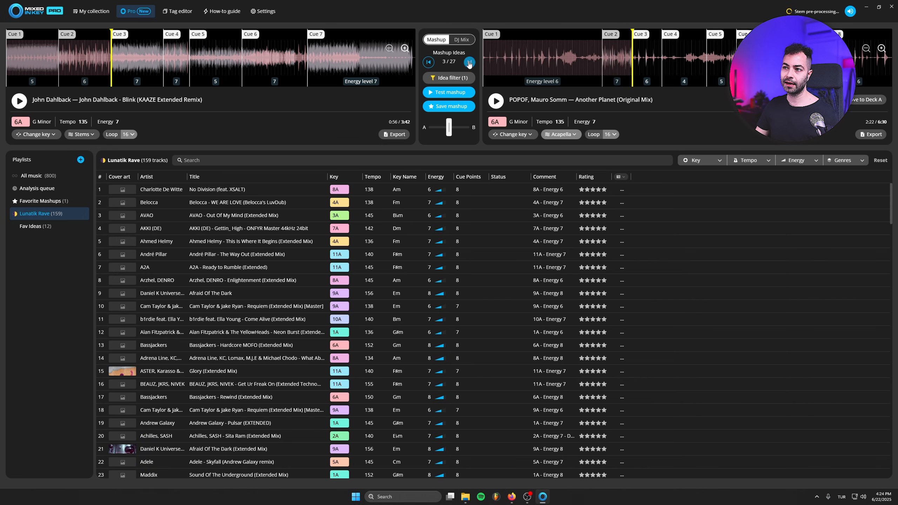
{"action": "left_click", "coordinate": [469, 62]}
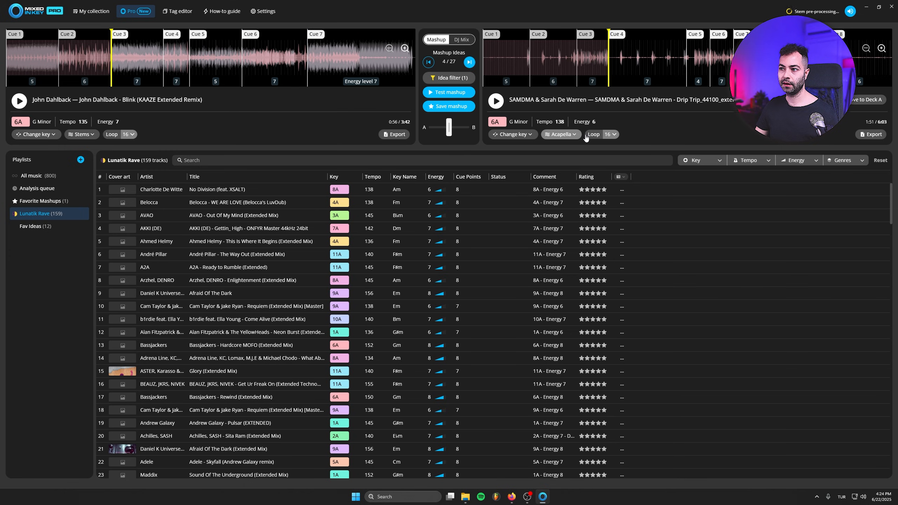
{"action": "left_click", "coordinate": [561, 135]}
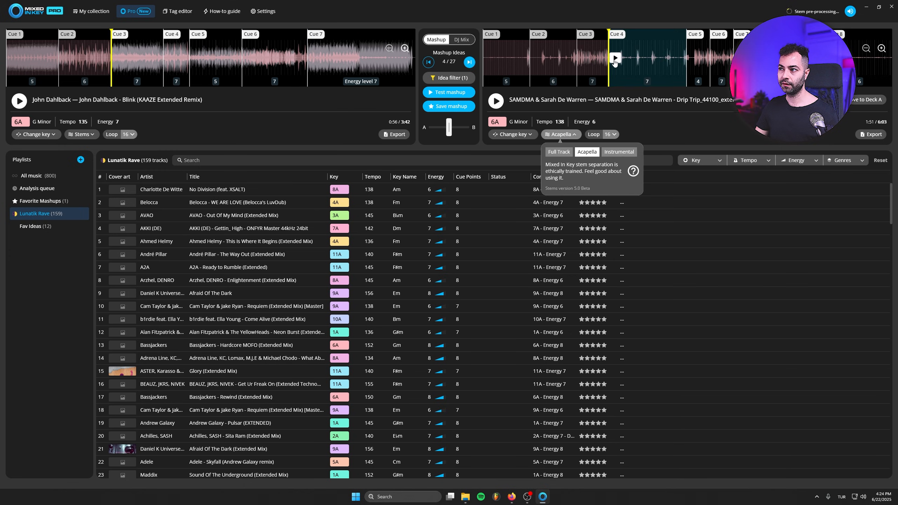
{"action": "left_click", "coordinate": [650, 130]}
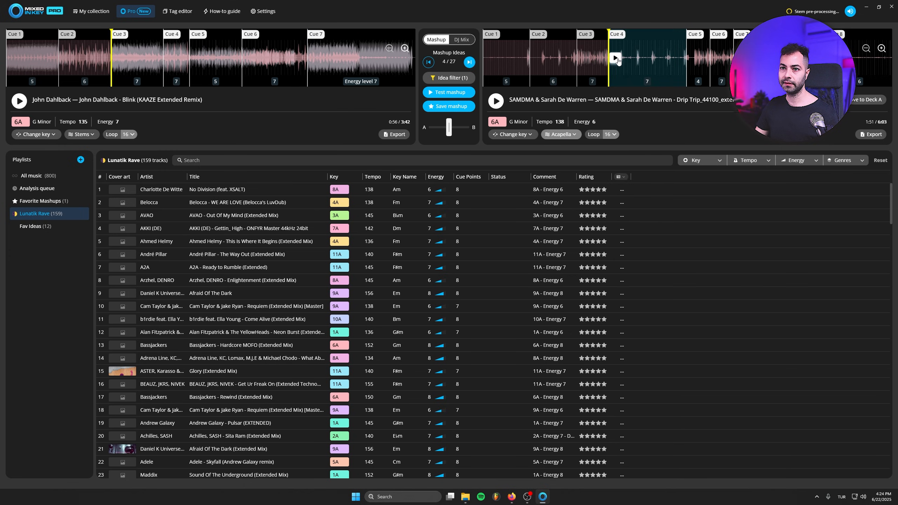
- Cue the anchor song "Blink" at Cue 5, set its stem to Instrumental, and test the mashup
{"action": "left_click", "coordinate": [197, 59]}
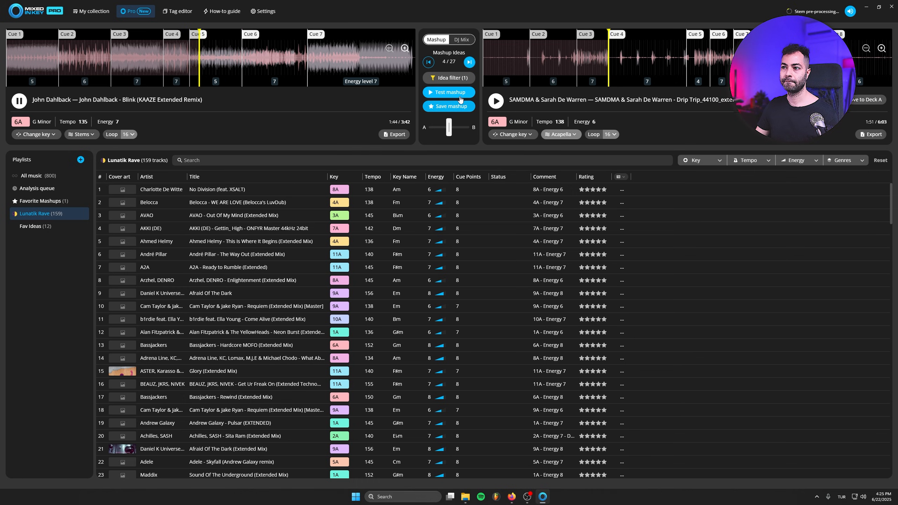
{"action": "left_click", "coordinate": [16, 102]}
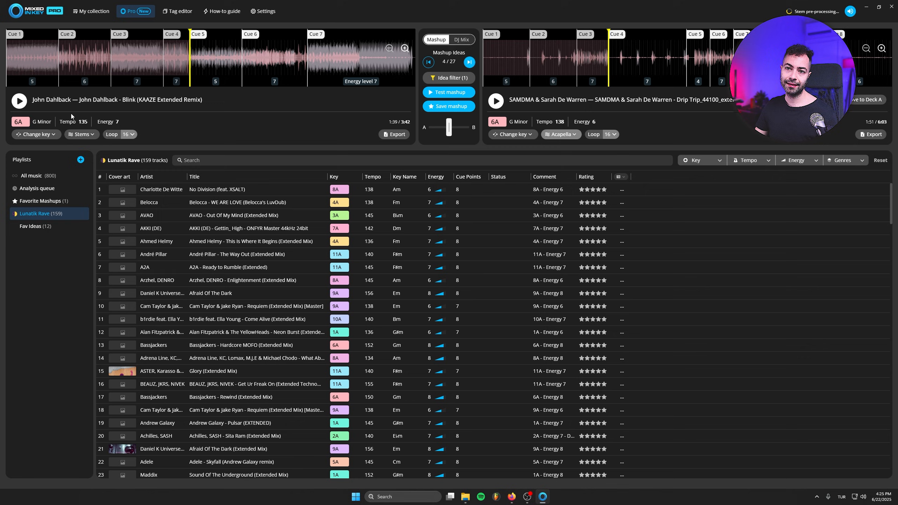
{"action": "left_click", "coordinate": [85, 135]}
{"action": "left_click", "coordinate": [127, 154]}
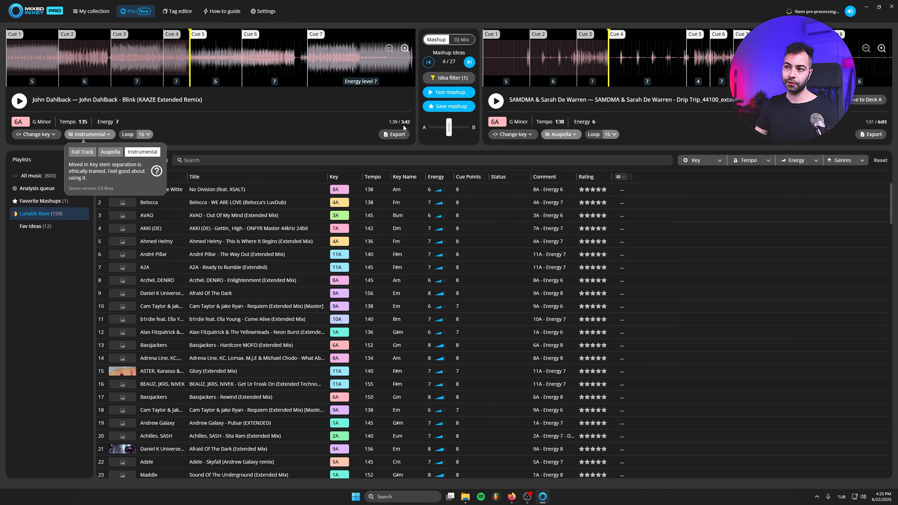
{"action": "left_click", "coordinate": [443, 94]}
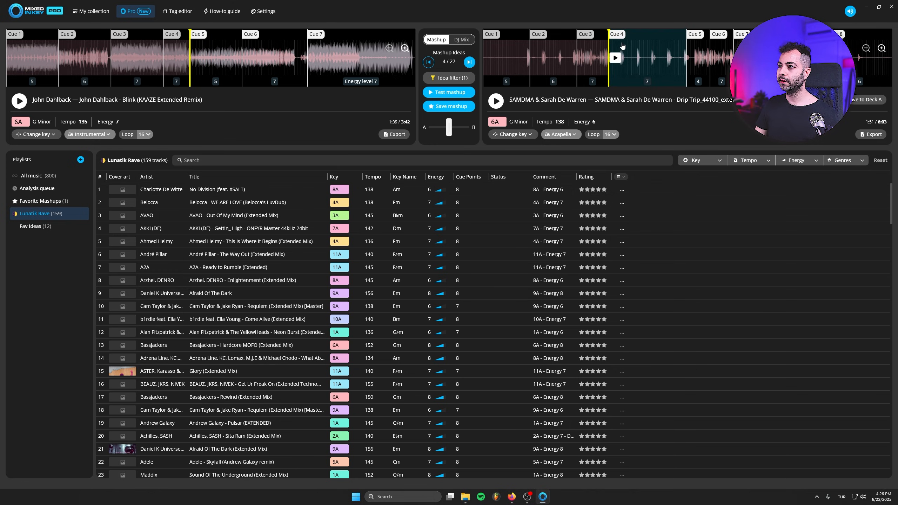
- Compare the full track of "Drip Trip" with its acapella, keep Acapella, and cue it at Cue 5
{"action": "left_click", "coordinate": [562, 135]}
{"action": "left_click", "coordinate": [563, 152]}
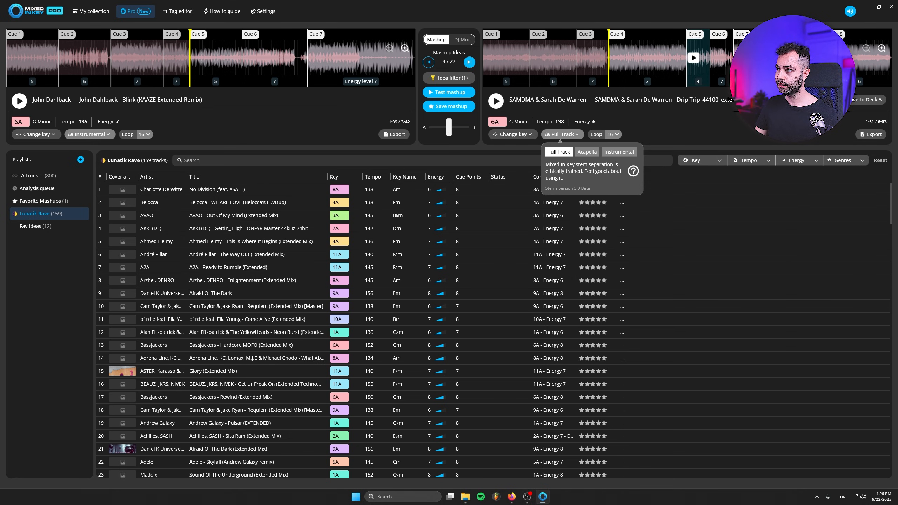
{"action": "left_click", "coordinate": [587, 152]}
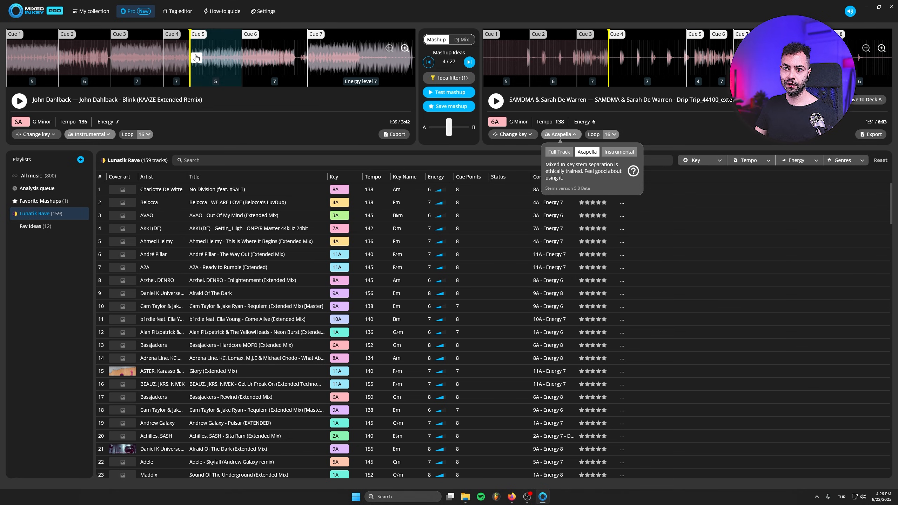
{"action": "left_click", "coordinate": [695, 60]}
- Test the mashup from the new cue points, shifting the crossfader to deck B and returning it to the centre
{"action": "left_click", "coordinate": [459, 94]}
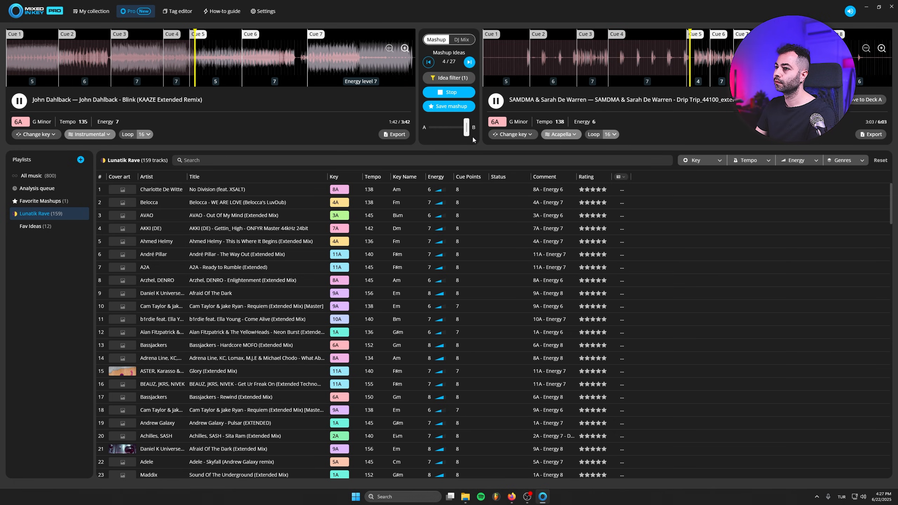
{"action": "mouse_move", "coordinate": [450, 128]}
{"action": "left_mouse_down"}
{"action": "mouse_move", "coordinate": [421, 138]}
{"action": "mouse_move", "coordinate": [449, 128]}
{"action": "left_mouse_up"}
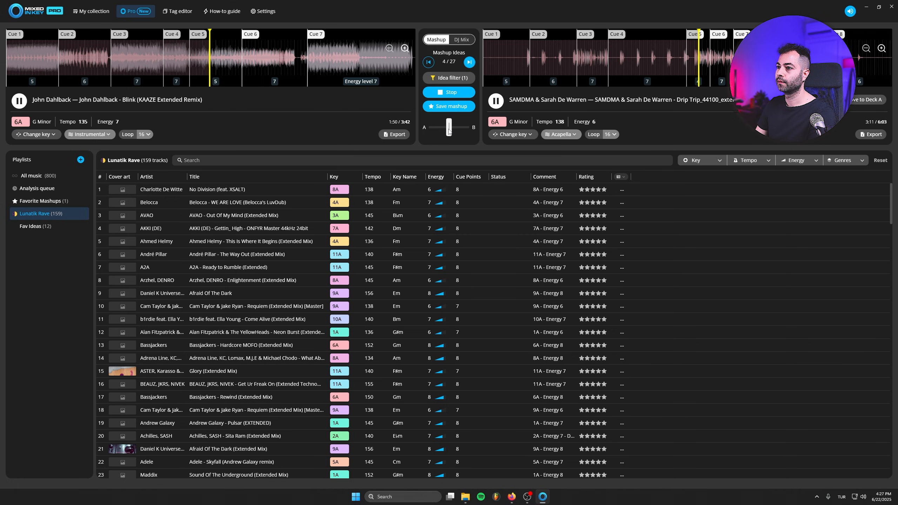
{"action": "mouse_move", "coordinate": [450, 132]}
{"action": "left_mouse_down"}
{"action": "mouse_move", "coordinate": [467, 133]}
{"action": "mouse_move", "coordinate": [449, 135]}
{"action": "left_mouse_up"}
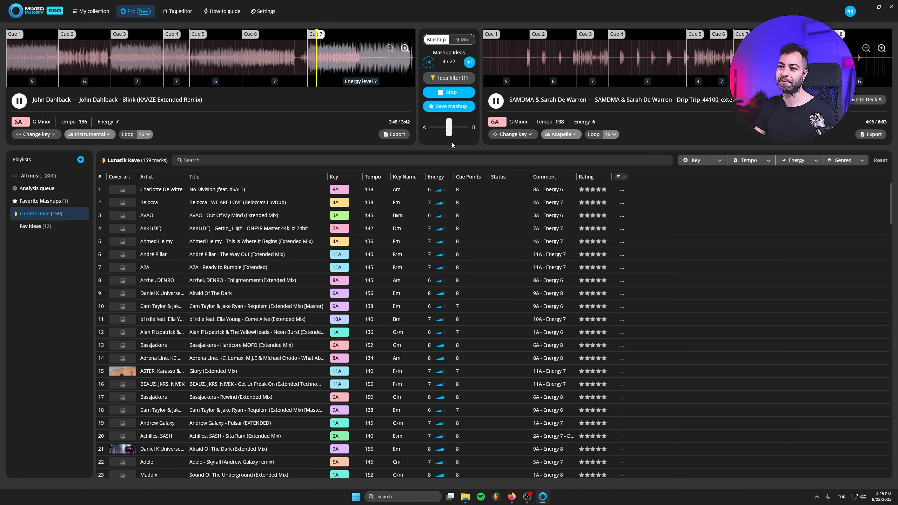
{"action": "left_click_drag", "start_coordinate": [449, 134], "coordinate": [548, 136]}
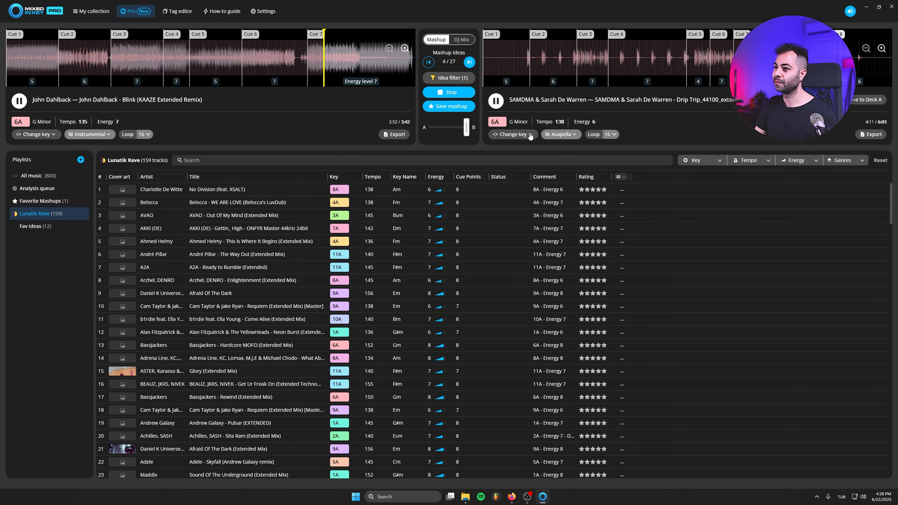
{"action": "double_click", "coordinate": [467, 128]}
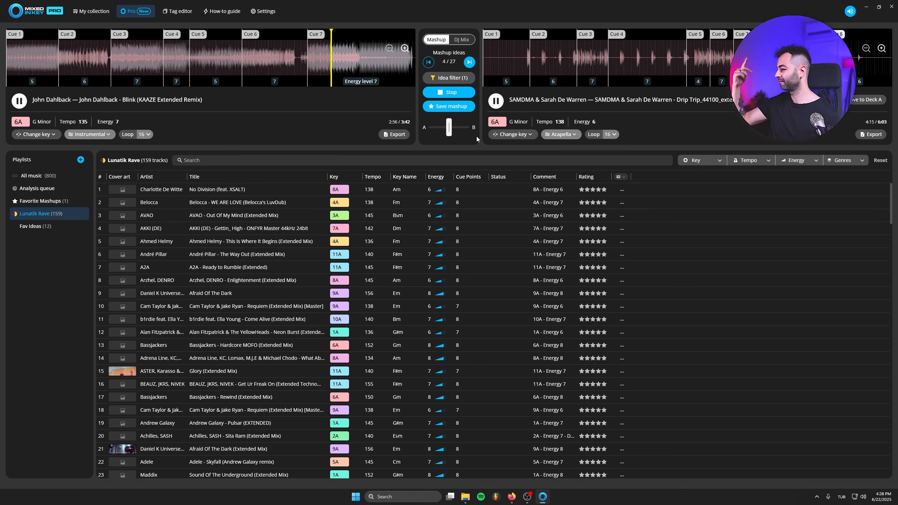
- Stop the test, save the mashup, and select it in the Favorite Mashups playlist
{"action": "left_click", "coordinate": [450, 92]}
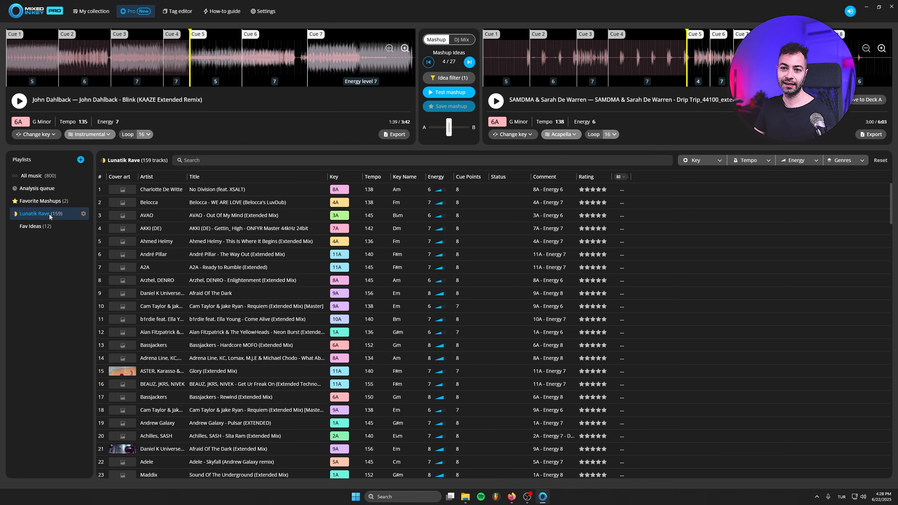
{"action": "left_click", "coordinate": [47, 201]}
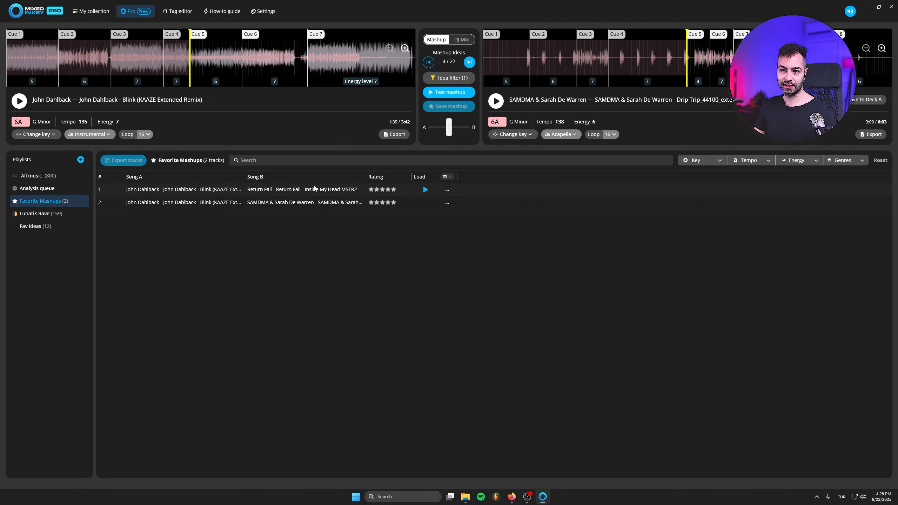
{"action": "left_click", "coordinate": [161, 206]}
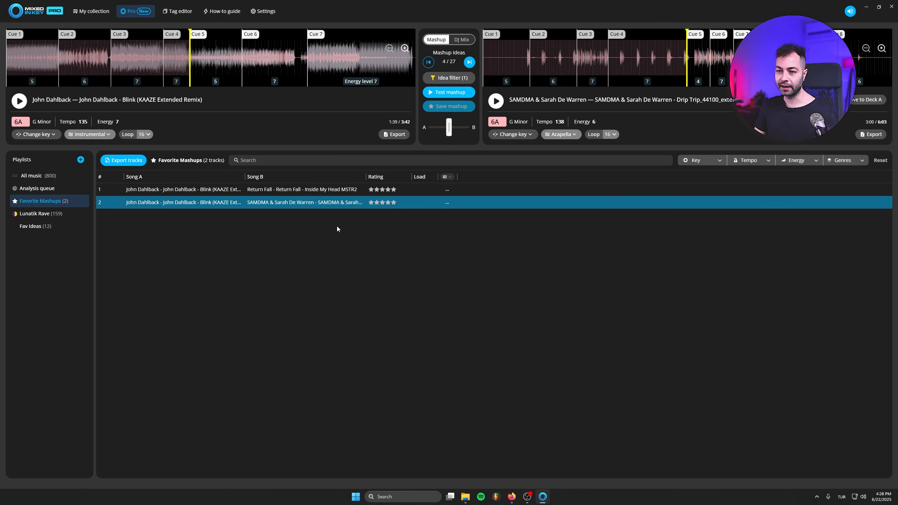
- Bring FL Studio up behind Mixed In Key and export the "Blink" instrumental stem onto Track 6 at the start of the arrangement
{"action": "left_click", "coordinate": [496, 498]}
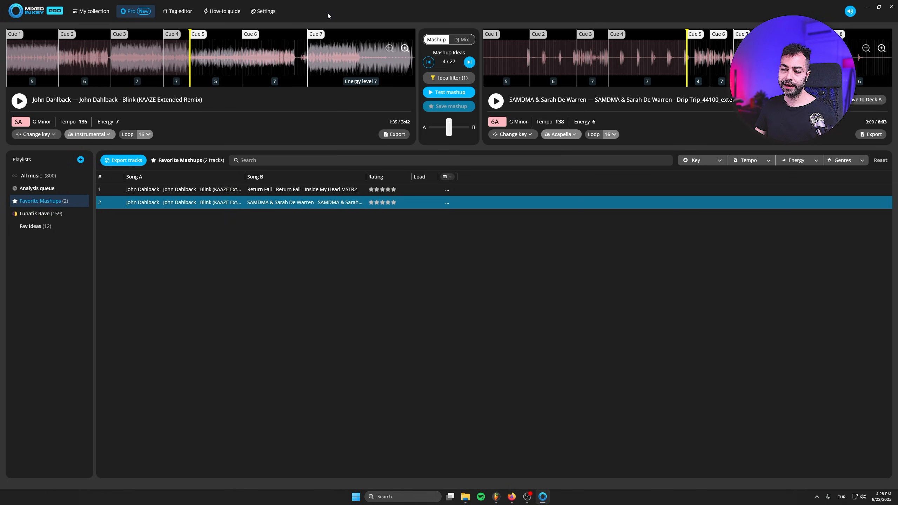
{"action": "left_click_drag", "start_coordinate": [327, 13], "coordinate": [335, 163]}
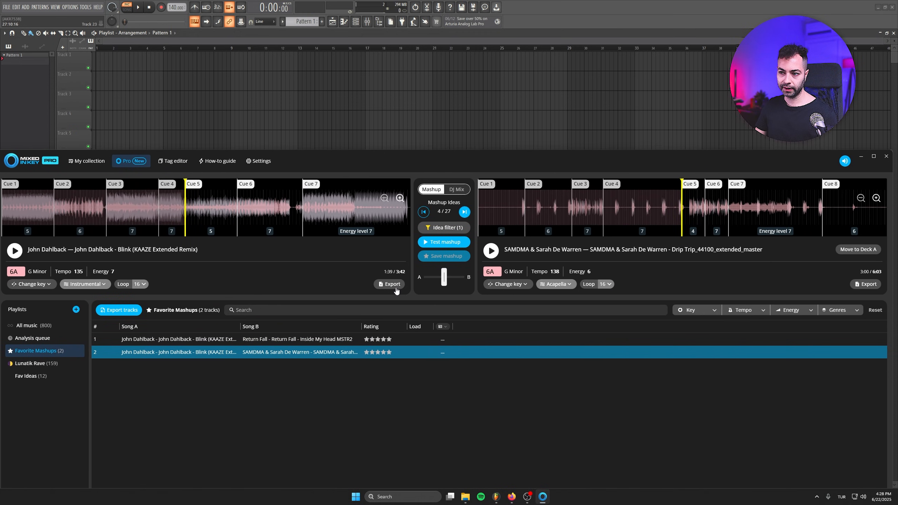
{"action": "left_click", "coordinate": [390, 284]}
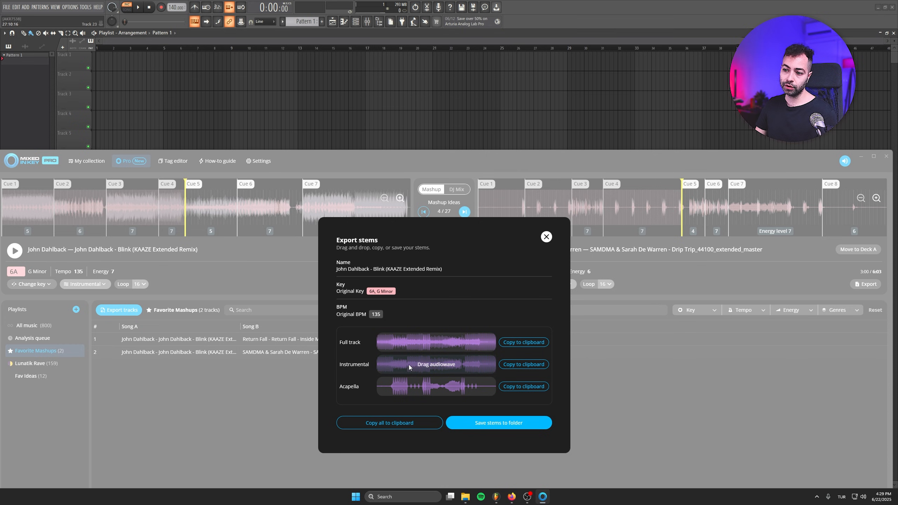
{"action": "left_click_drag", "start_coordinate": [447, 380], "coordinate": [491, 166]}
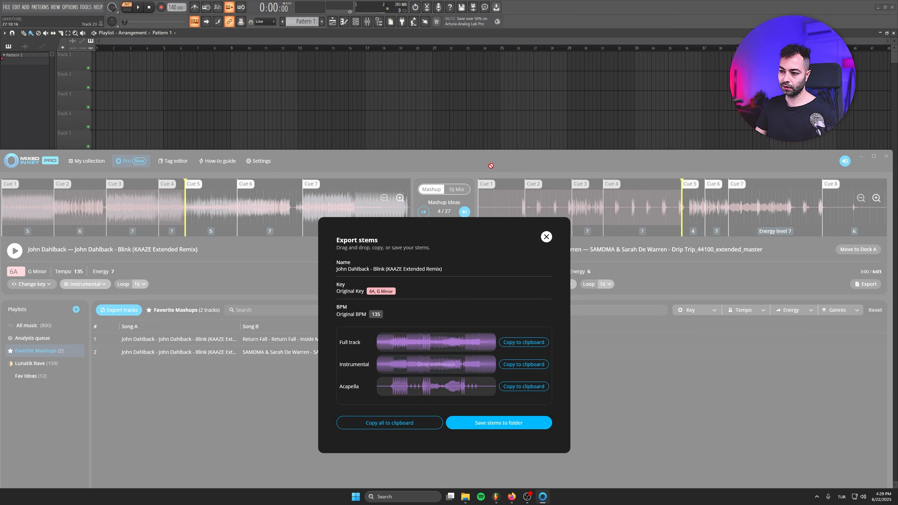
{"action": "left_click_drag", "start_coordinate": [362, 101], "coordinate": [363, 101]}
{"action": "left_click_drag", "start_coordinate": [430, 97], "coordinate": [163, 159]}
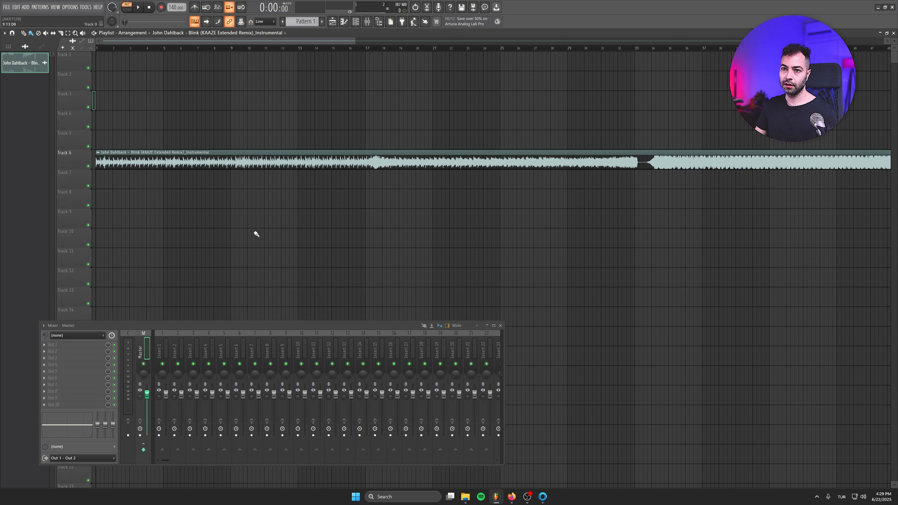
- Return to Mixed In Key and export the "Drip Trip" acapella at the updated 135 BPM onto FL Studio's Track 7 at the start
{"action": "left_click", "coordinate": [543, 497]}
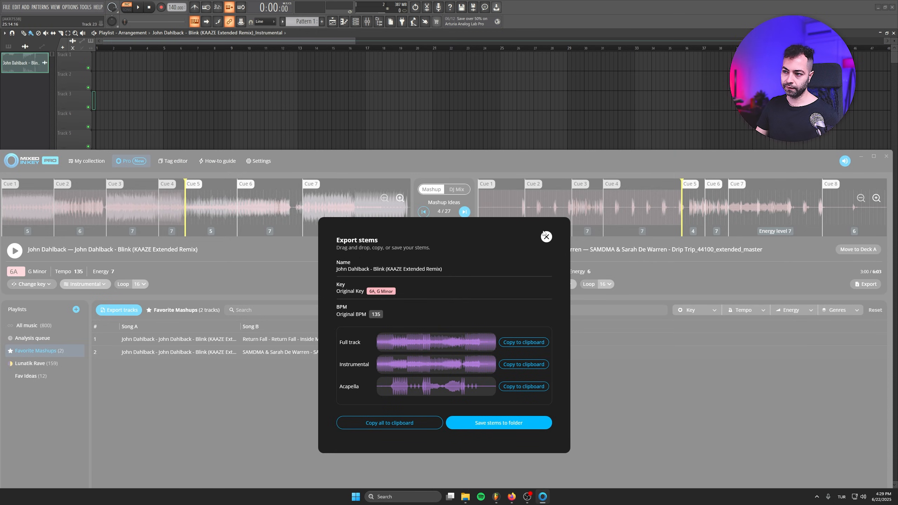
{"action": "left_click", "coordinate": [547, 237]}
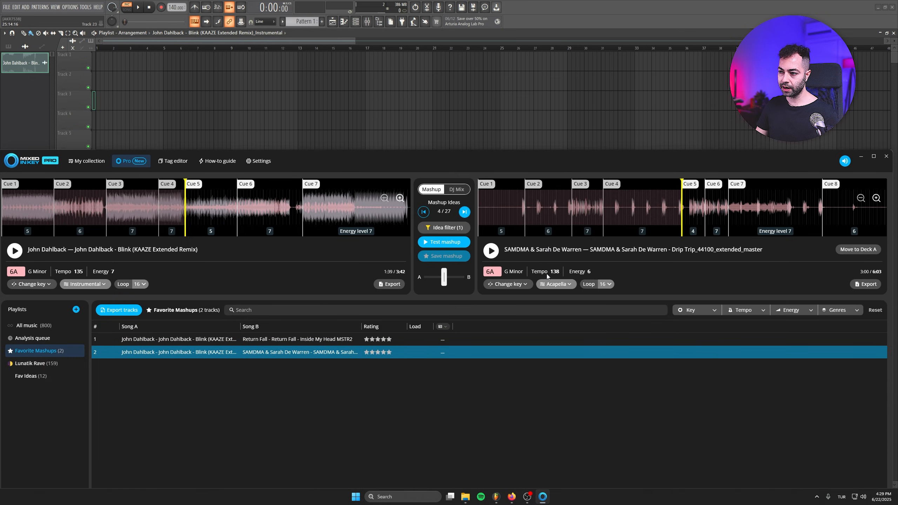
{"action": "left_click", "coordinate": [866, 284]}
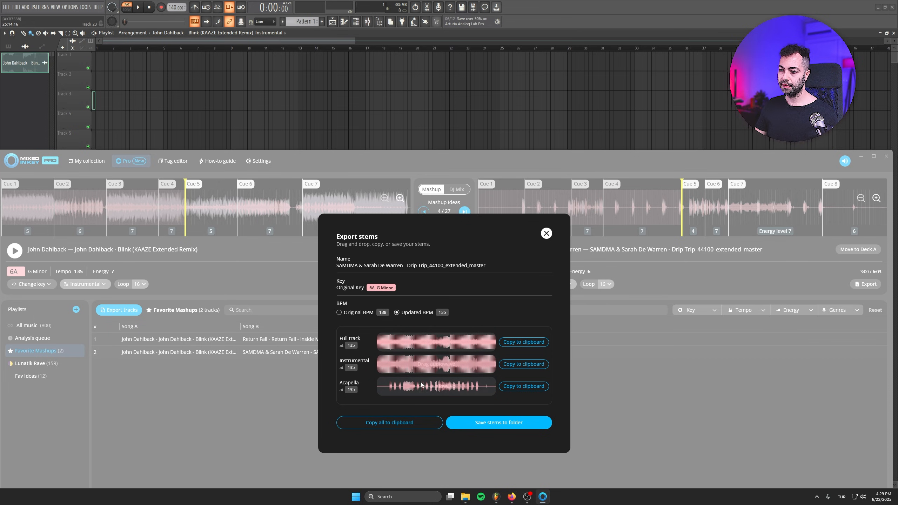
{"action": "left_click_drag", "start_coordinate": [491, 140], "coordinate": [94, 187]}
{"action": "scroll", "coordinate": [233, 251], "scroll_direction": "down", "scroll_amount": 5}
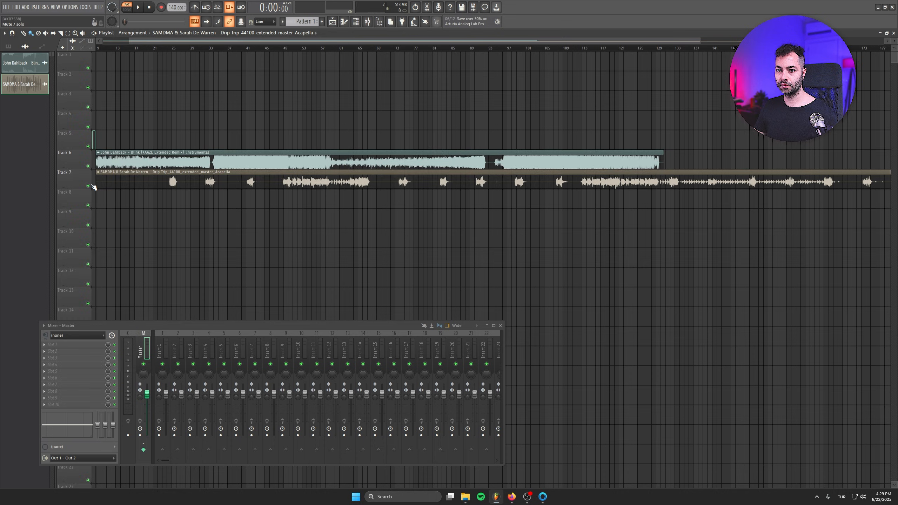
- Solo the acapella on Track 7, listen to it from about bar 107, and turn Track 6 back on
{"action": "right_click", "coordinate": [90, 186]}
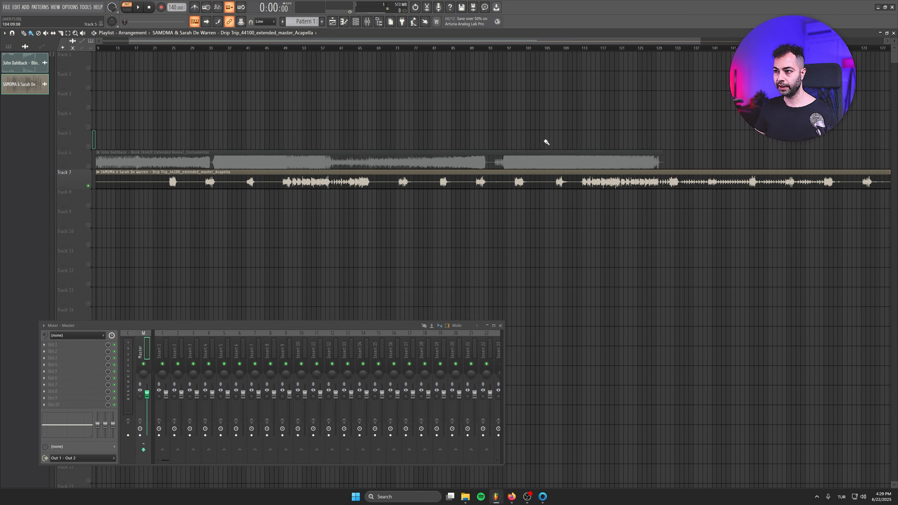
{"action": "key", "text": "space"}
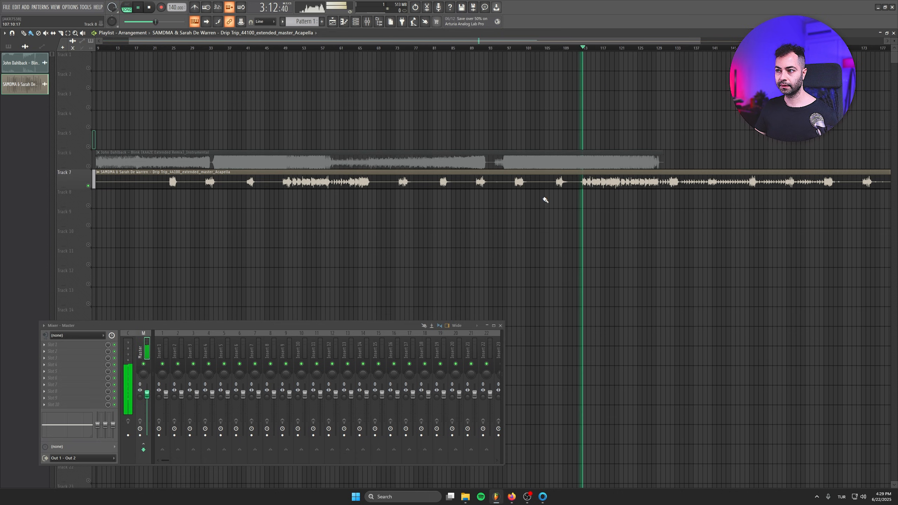
{"action": "left_click_drag", "start_coordinate": [546, 198], "coordinate": [635, 243]}
{"action": "key", "text": "space"}
{"action": "left_click", "coordinate": [89, 161]}
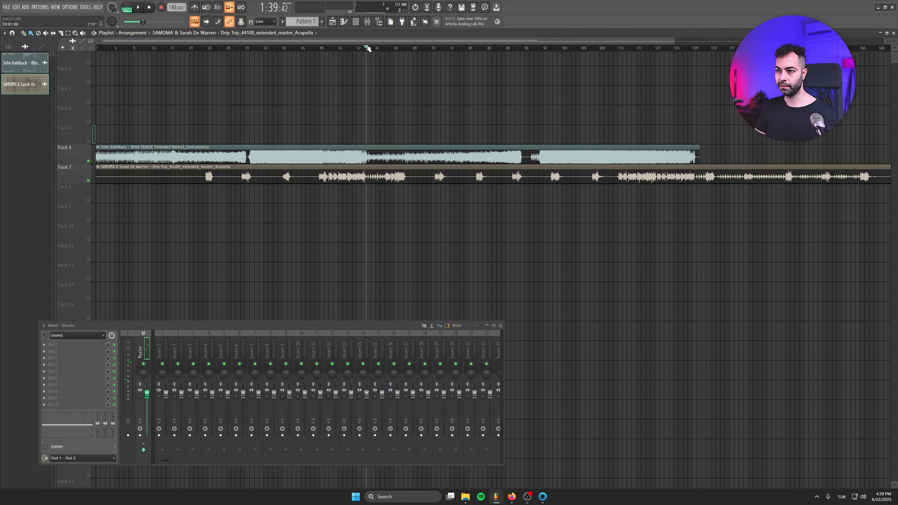
- Move the instrumental clip on Track 6 to about bar 57, alongside the acapella's first long vocal section
{"action": "left_click_drag", "start_coordinate": [180, 156], "coordinate": [445, 157]}
{"action": "scroll", "coordinate": [438, 207], "scroll_direction": "up", "scroll_amount": 4}
{"action": "left_click_drag", "start_coordinate": [361, 156], "coordinate": [342, 156]}
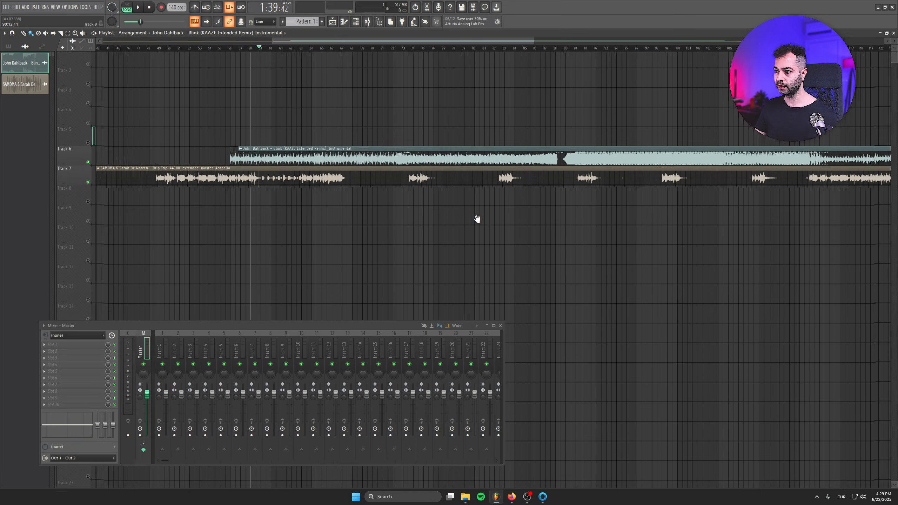
{"action": "left_click_drag", "start_coordinate": [478, 219], "coordinate": [334, 221]}
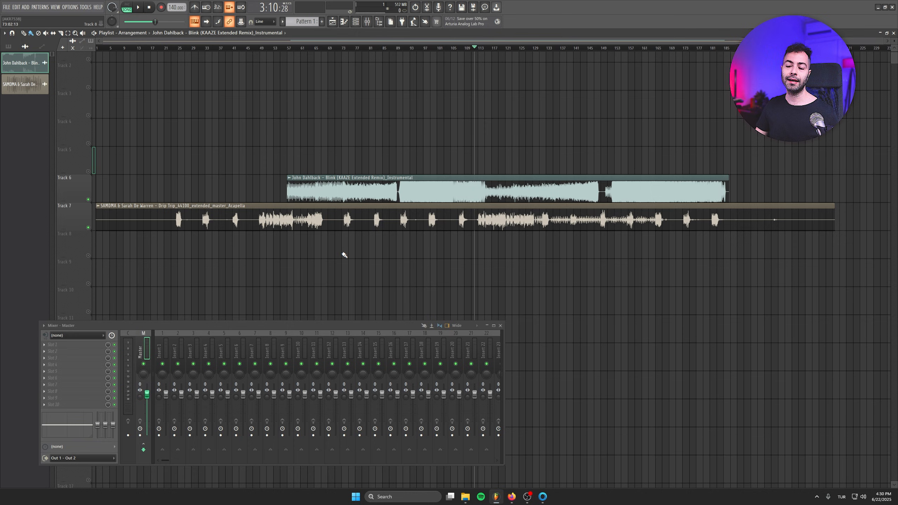
- Set the project tempo to 135 BPM and place the playhead at about bar 47, just before the instrumental clip
{"action": "scroll", "coordinate": [329, 255], "scroll_direction": "up", "scroll_amount": 5}
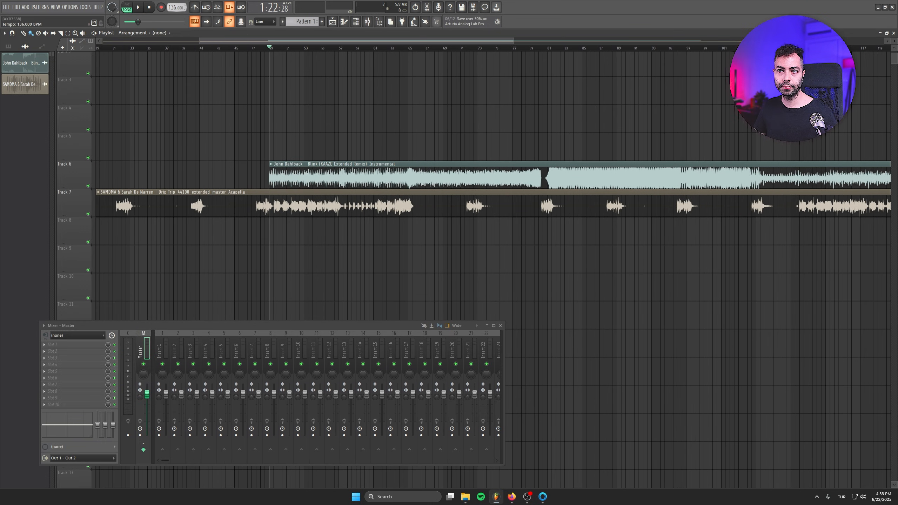
{"action": "left_click_drag", "start_coordinate": [173, 7], "coordinate": [173, 10]}
{"action": "left_click", "coordinate": [257, 48]}
{"action": "scroll", "coordinate": [282, 212], "scroll_direction": "up", "scroll_amount": 5}
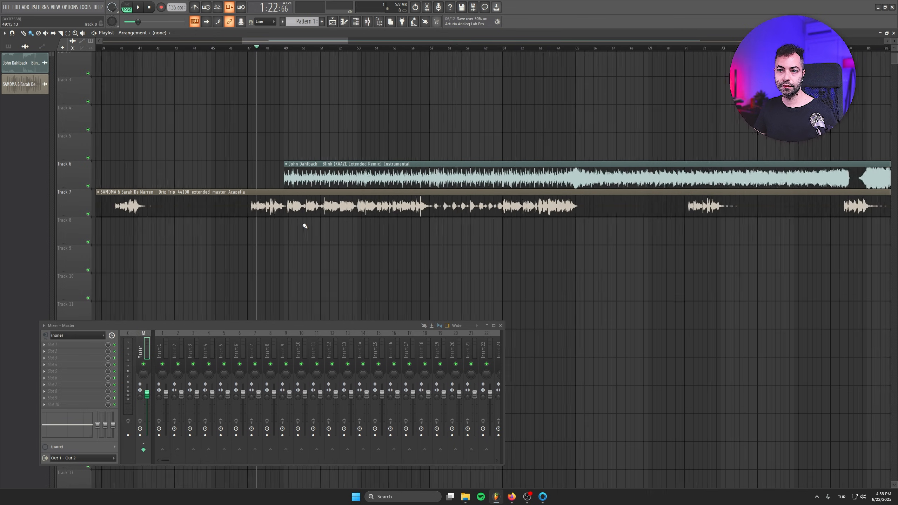
- Play the instrumental on Track 6 together with the acapella on Track 7 from about bar 102, then stop playback
{"action": "scroll", "coordinate": [287, 199], "scroll_direction": "down", "scroll_amount": 7}
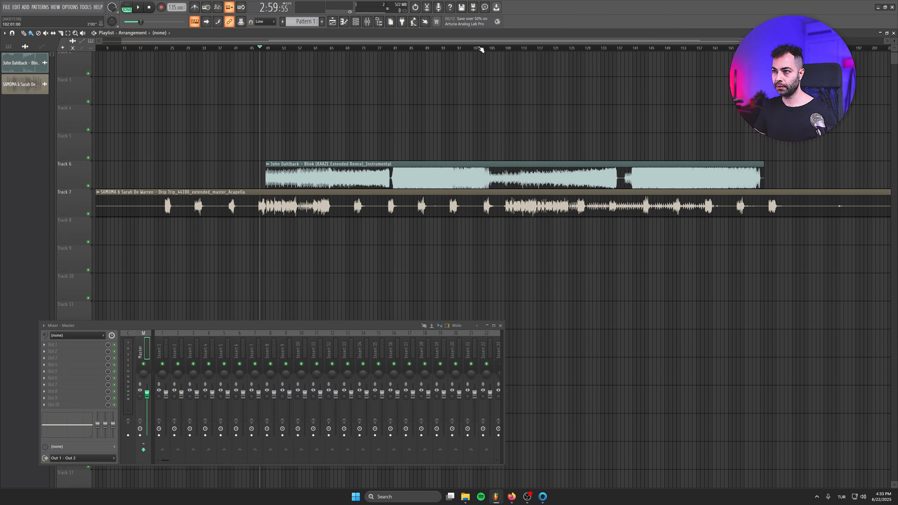
{"action": "scroll", "coordinate": [506, 253], "scroll_direction": "up", "scroll_amount": 6}
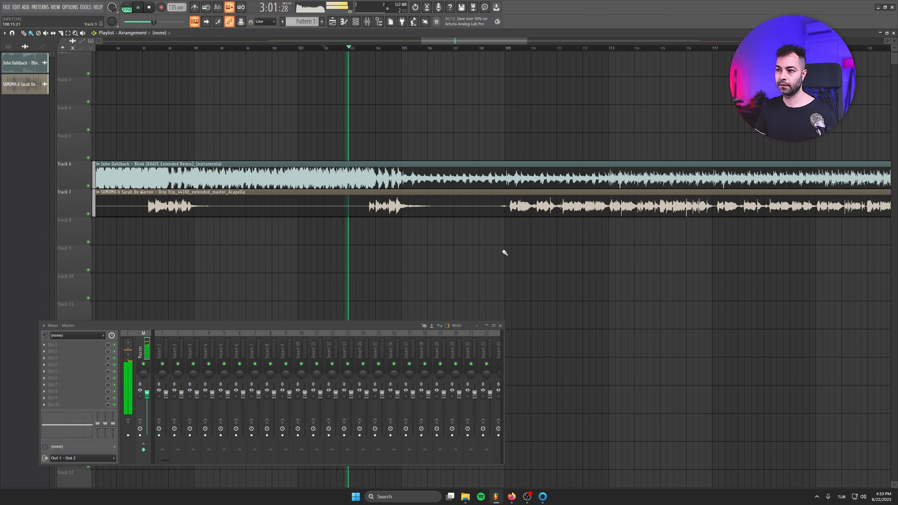
{"action": "scroll", "coordinate": [350, 236], "scroll_direction": "up", "scroll_amount": 1}
{"action": "scroll", "coordinate": [350, 237], "scroll_direction": "down", "scroll_amount": 3}
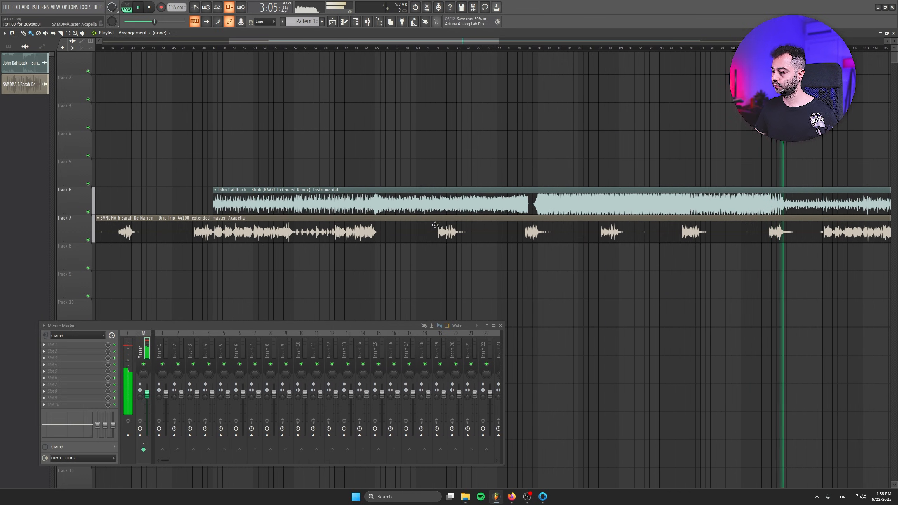
{"action": "left_click_drag", "start_coordinate": [435, 225], "coordinate": [220, 264]}
{"action": "left_click_drag", "start_coordinate": [384, 267], "coordinate": [198, 267]}
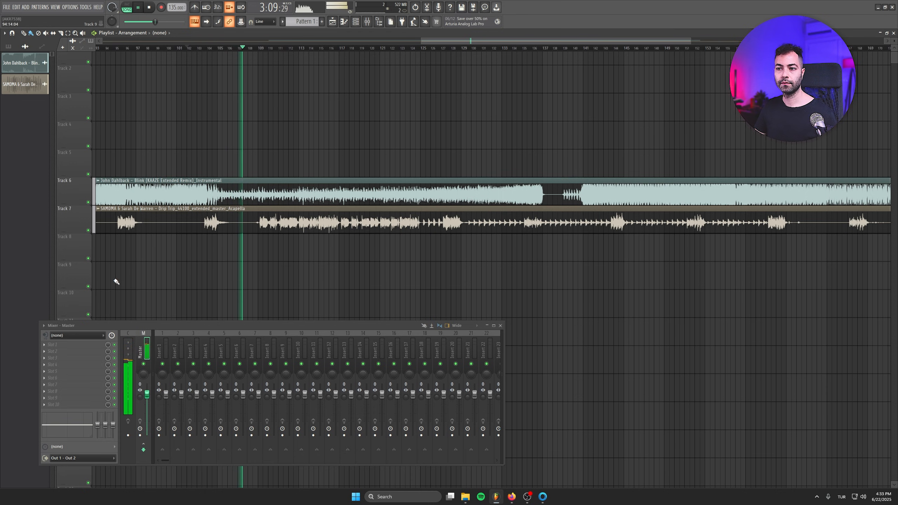
{"action": "scroll", "coordinate": [220, 275], "scroll_direction": "up", "scroll_amount": 4}
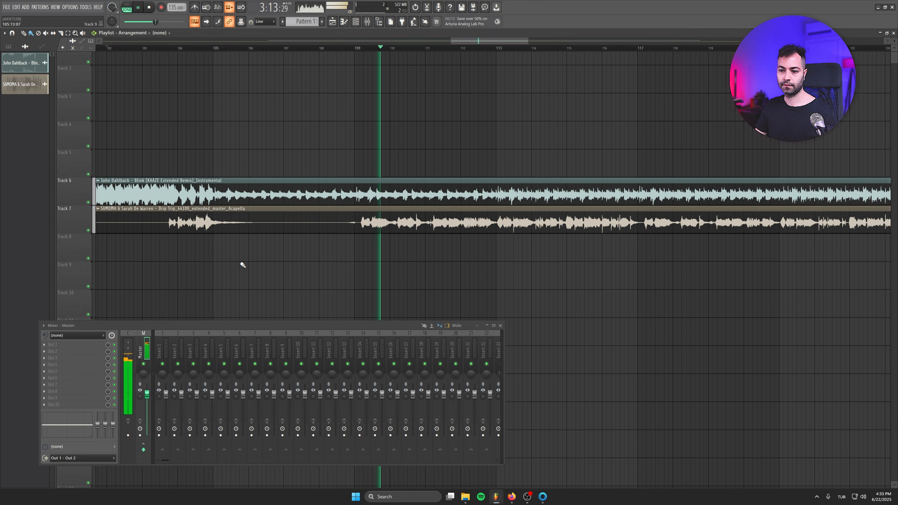
{"action": "scroll", "coordinate": [269, 280], "scroll_direction": "down", "scroll_amount": 5}
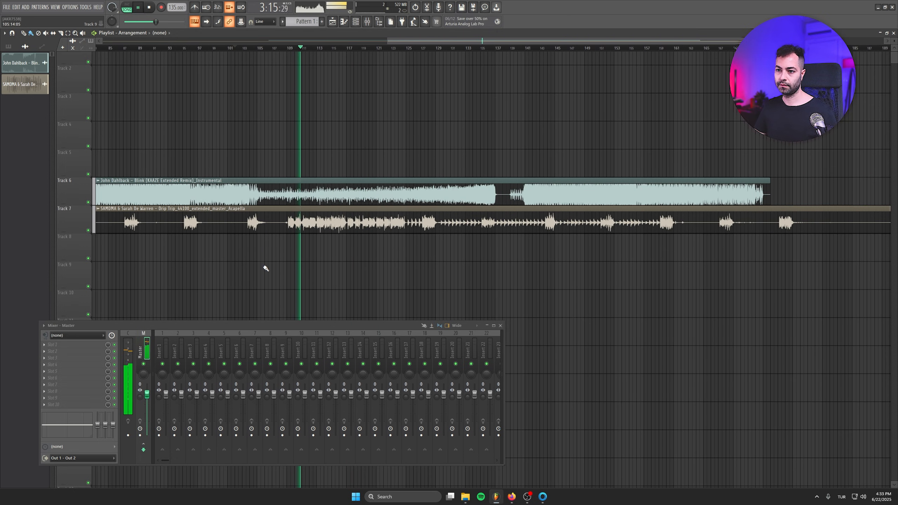
{"action": "key", "text": "space"}
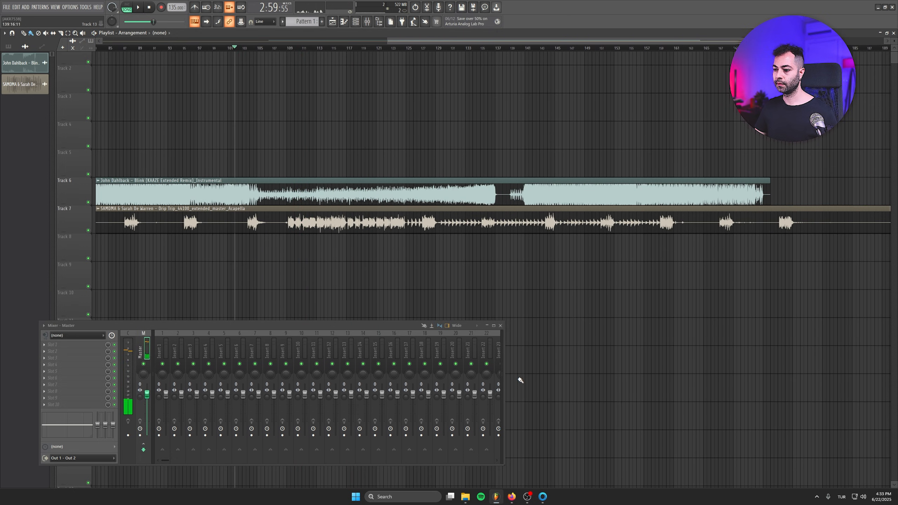
- Switch to Mixed In Key and export the full track of "Blink (KAAZE Extended Remix)" onto FL Studio's Track 5, starting at bar 49 like the instrumental
{"action": "left_click", "coordinate": [543, 497]}
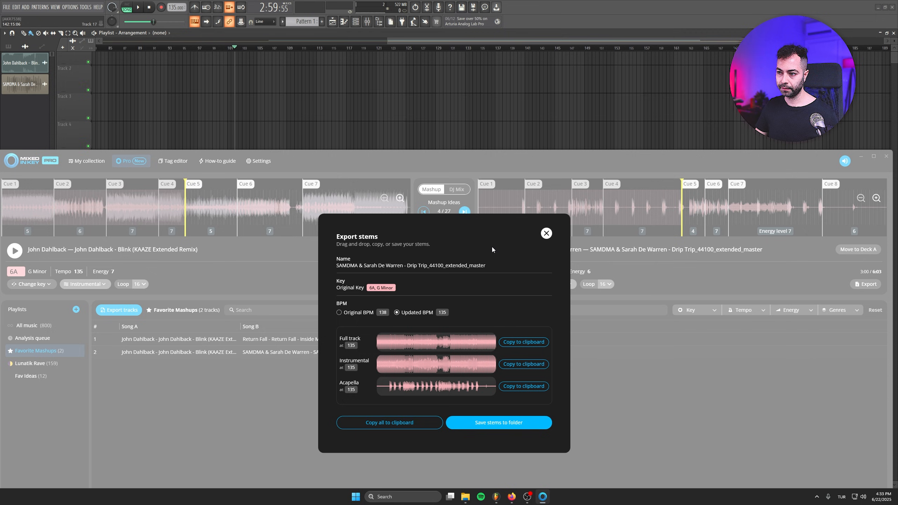
{"action": "left_click", "coordinate": [547, 233]}
{"action": "left_click", "coordinate": [397, 286]}
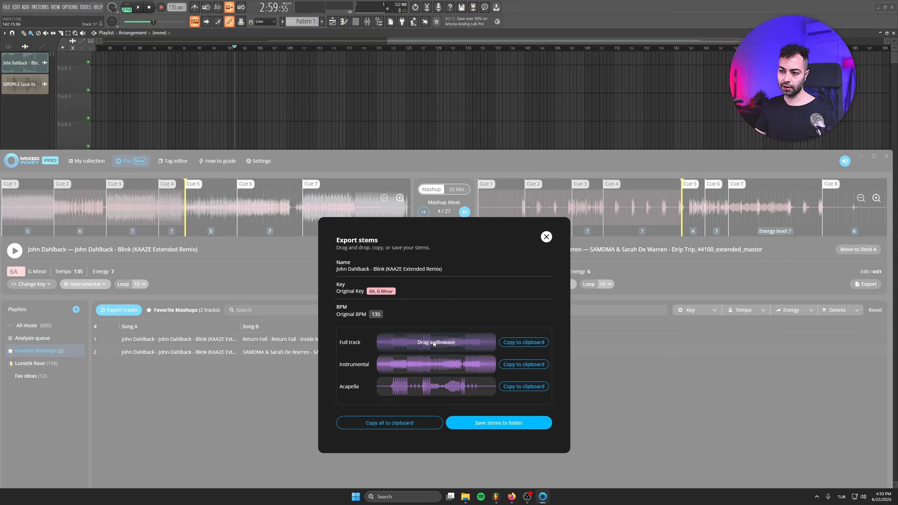
{"action": "left_click_drag", "start_coordinate": [476, 121], "coordinate": [289, 177]}
{"action": "scroll", "coordinate": [289, 177], "scroll_direction": "up", "scroll_amount": 8}
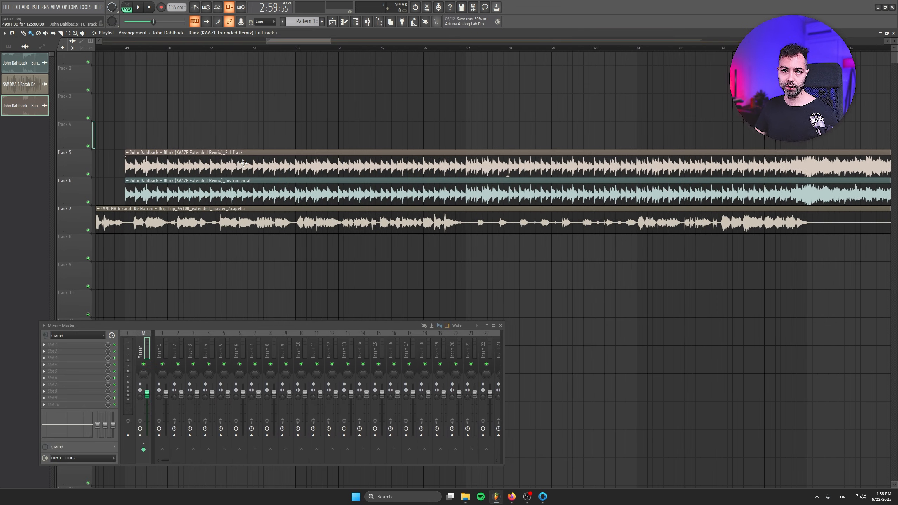
- Compare the full track and the instrumental from about bar 105 by soloing Track 5, then Track 6, and solo Track 5 again
{"action": "scroll", "coordinate": [371, 226], "scroll_direction": "down", "scroll_amount": 6}
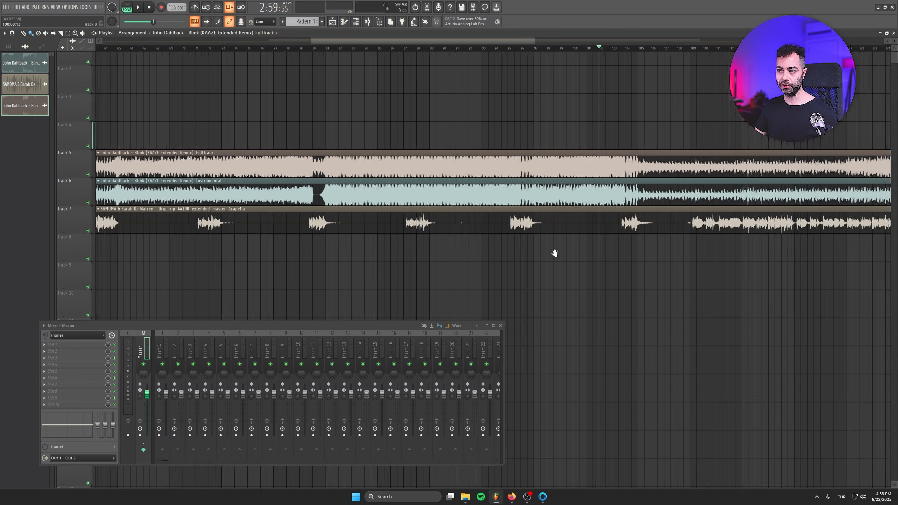
{"action": "scroll", "coordinate": [371, 226], "scroll_direction": "up", "scroll_amount": 2}
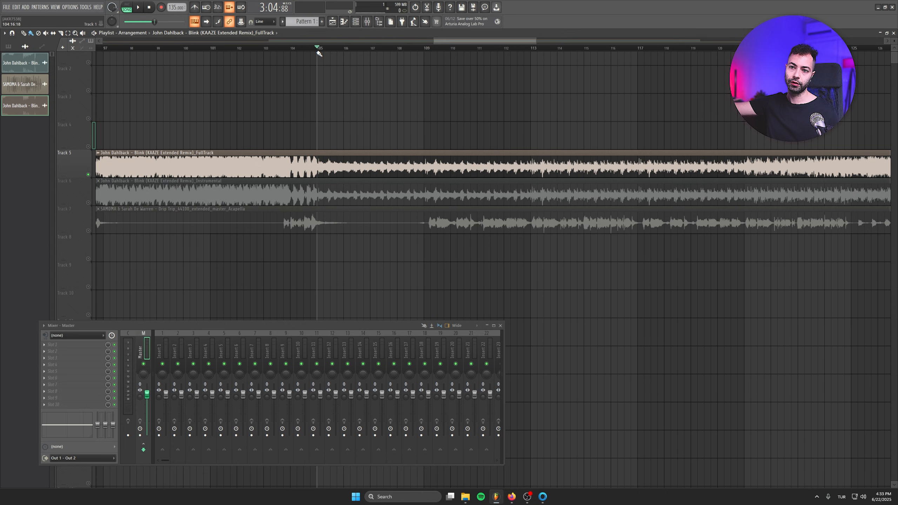
{"action": "key", "text": "space"}
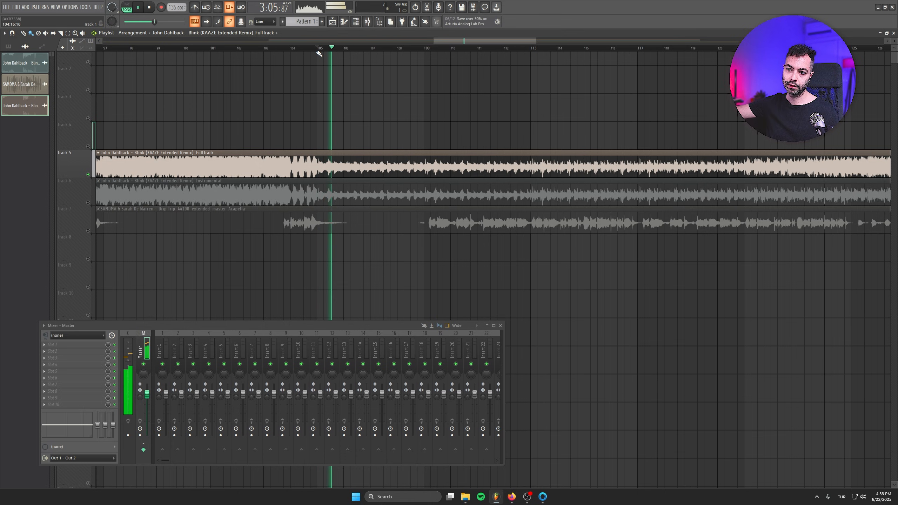
{"action": "key", "text": "space"}
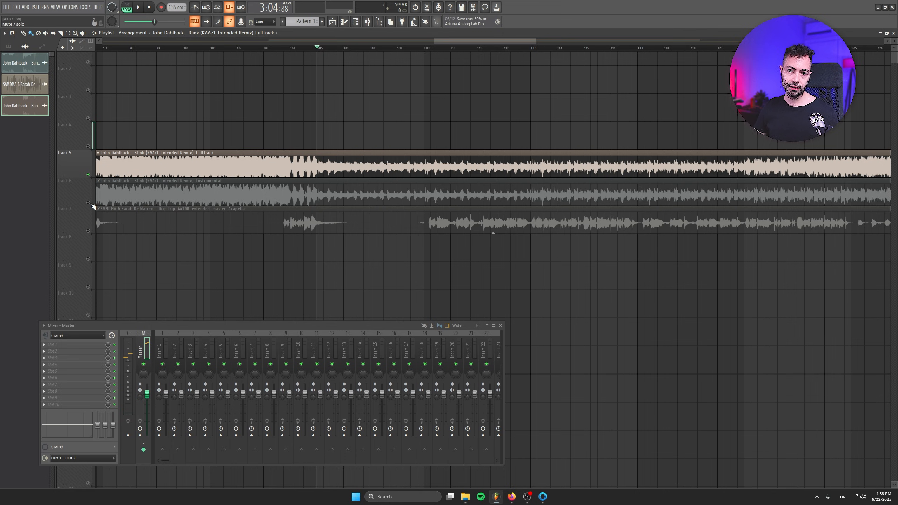
{"action": "right_click", "coordinate": [88, 203]}
{"action": "key", "text": "space"}
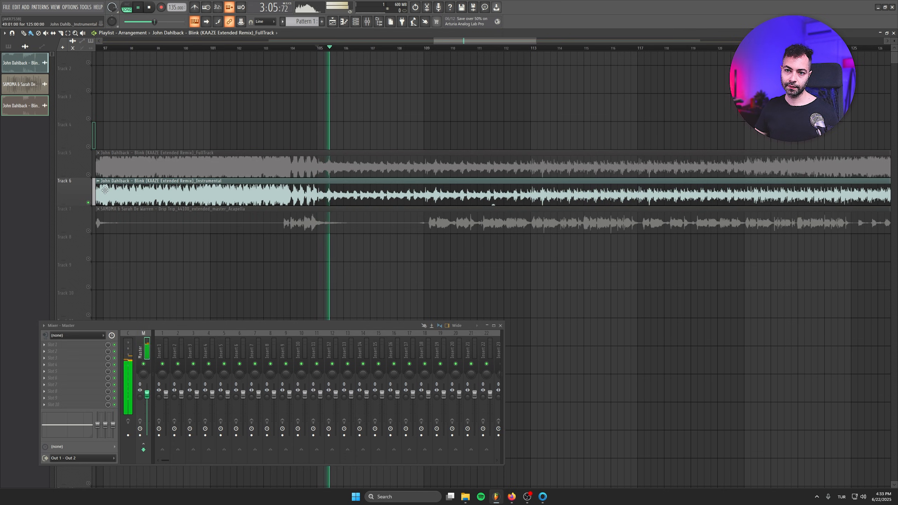
{"action": "key", "text": "space"}
{"action": "right_click", "coordinate": [88, 174]}
- Slice the full-track and instrumental clips at bar 121 and delete the instrumental part before the cut
{"action": "left_click_drag", "start_coordinate": [335, 171], "coordinate": [511, 170]}
{"action": "left_click", "coordinate": [281, 129]}
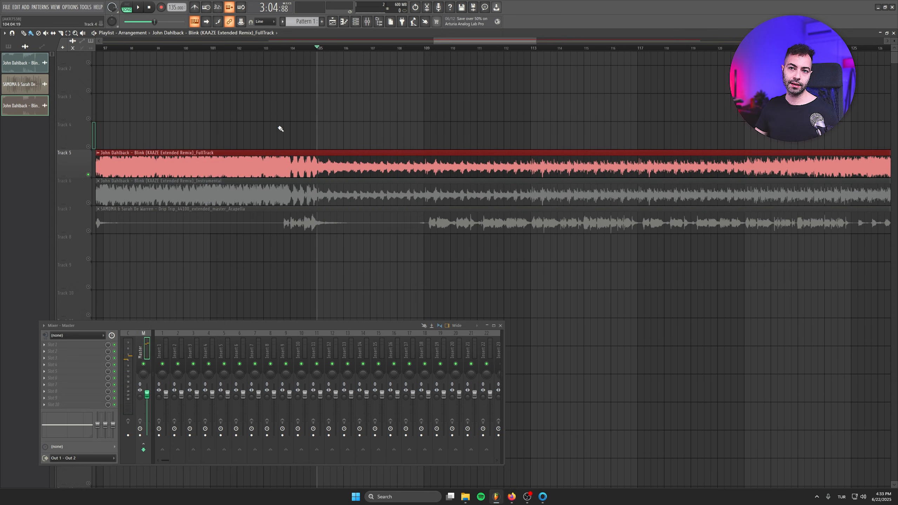
{"action": "scroll", "coordinate": [255, 269], "scroll_direction": "down", "scroll_amount": 9}
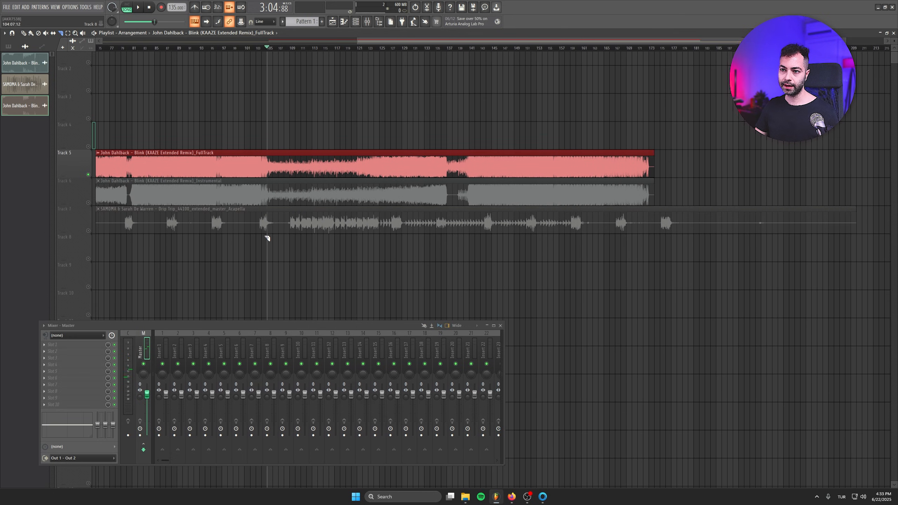
{"action": "scroll", "coordinate": [268, 235], "scroll_direction": "up", "scroll_amount": 10}
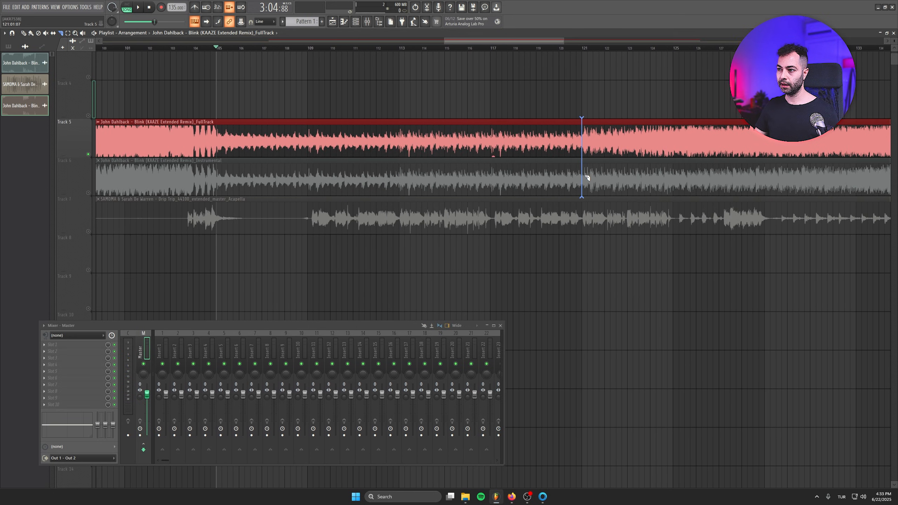
{"action": "left_click", "coordinate": [587, 177]}
{"action": "scroll", "coordinate": [341, 297], "scroll_direction": "down", "scroll_amount": 3}
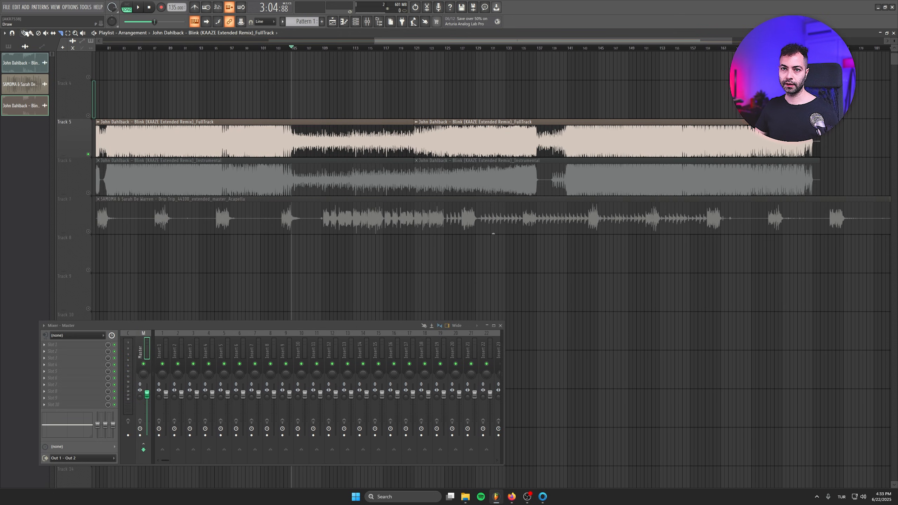
{"action": "right_click", "coordinate": [244, 180]}
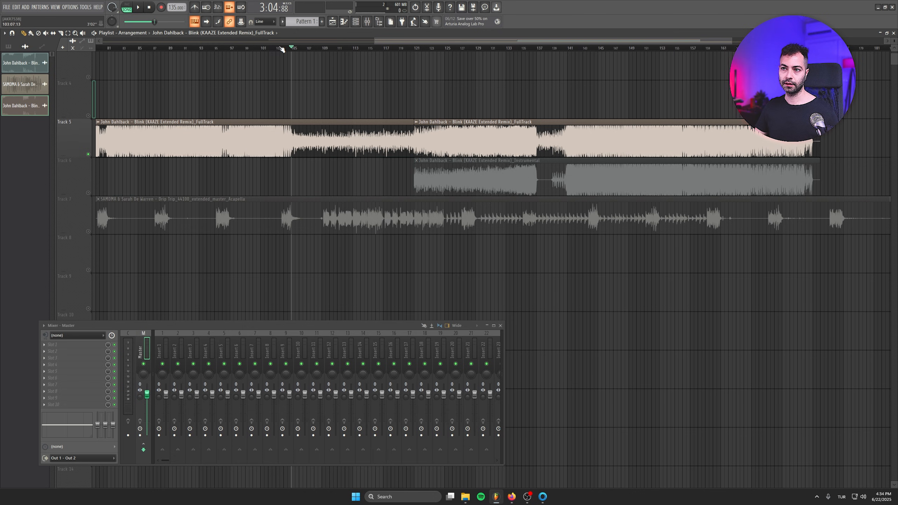
- Turn all tracks back on and play the arrangement from about bar 103
{"action": "right_click", "coordinate": [88, 231]}
{"action": "right_click", "coordinate": [88, 231]}
{"action": "key", "text": "space"}
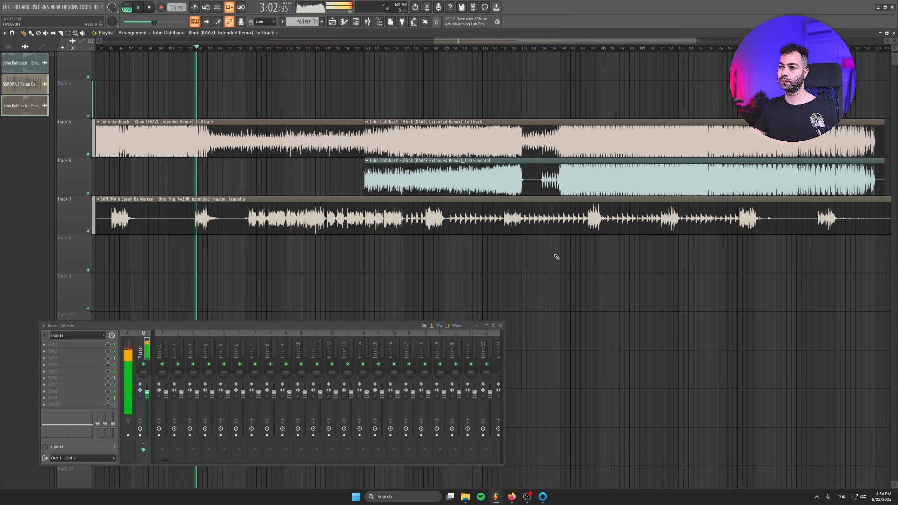
- Slice the Track 7 acapella at about bars 103 and 108 and delete both pieces before bar 108
{"action": "scroll", "coordinate": [137, 257], "scroll_direction": "up", "scroll_amount": 4}
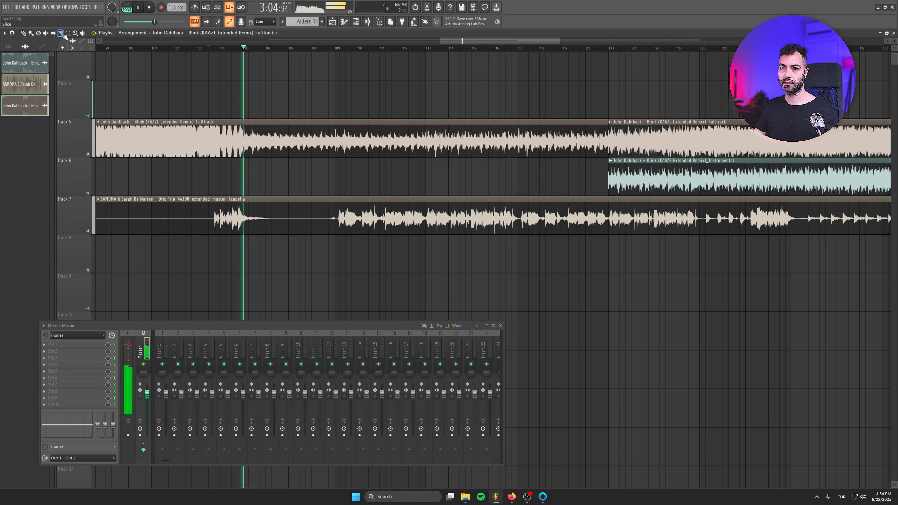
{"action": "left_click", "coordinate": [200, 217]}
{"action": "left_click", "coordinate": [312, 224]}
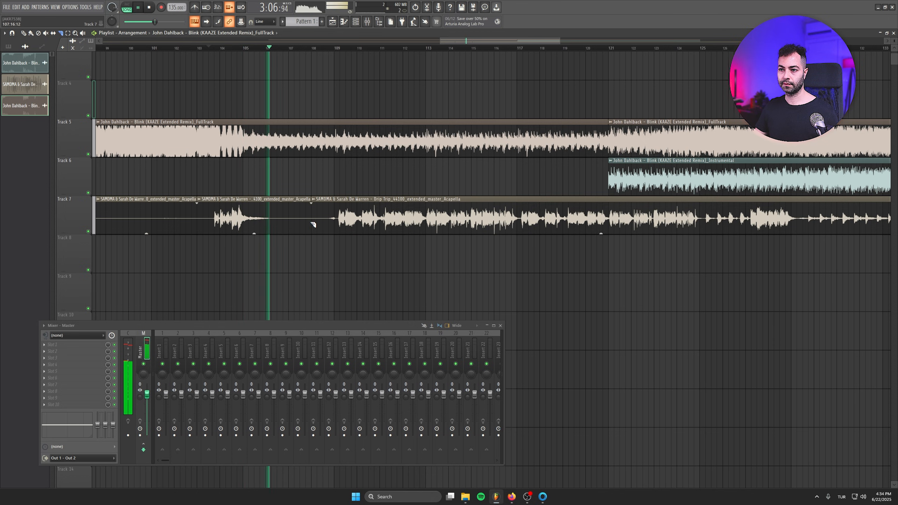
{"action": "left_click", "coordinate": [24, 34]}
{"action": "right_click", "coordinate": [226, 232]}
{"action": "right_click", "coordinate": [148, 218]}
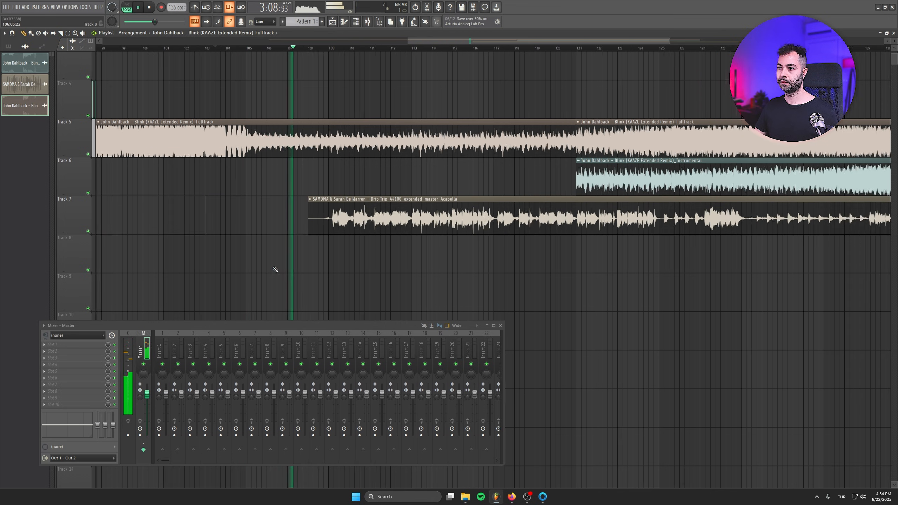
- Delete the full-track piece after bar 121 and move the instrumental clip up into its place on Track 5
{"action": "scroll", "coordinate": [275, 266], "scroll_direction": "down", "scroll_amount": 4}
{"action": "right_click", "coordinate": [254, 153]}
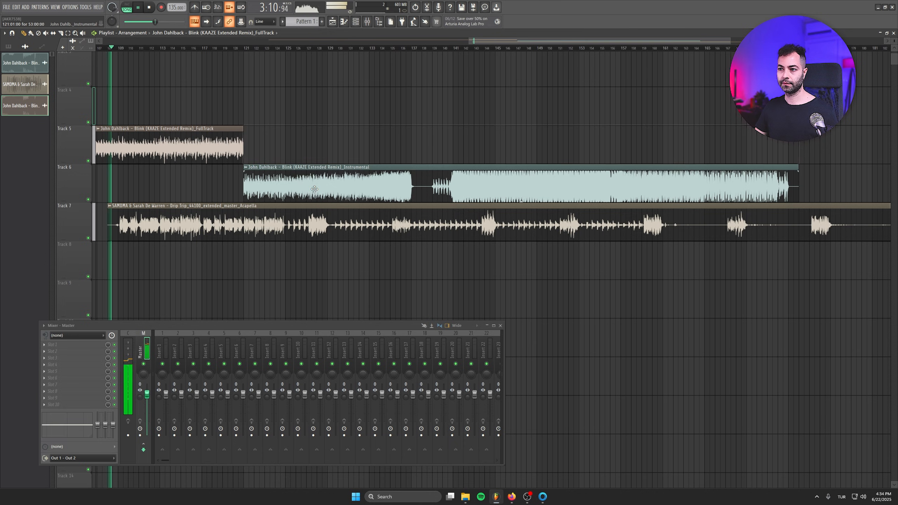
{"action": "left_click_drag", "start_coordinate": [253, 184], "coordinate": [254, 147]}
{"action": "scroll", "coordinate": [493, 275], "scroll_direction": "down", "scroll_amount": 3}
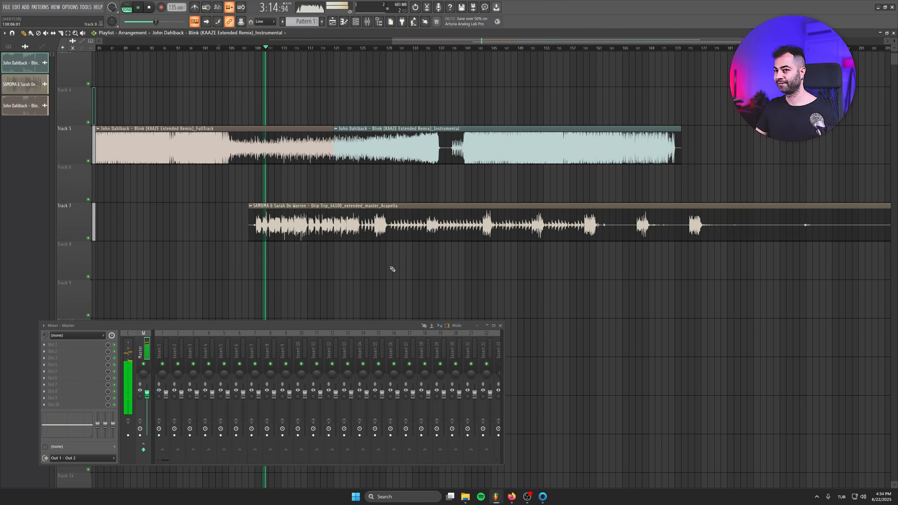
- Lower the gain of the acapella clip on Track 7 to -1.5 dB
{"action": "scroll", "coordinate": [266, 228], "scroll_direction": "up", "scroll_amount": 3}
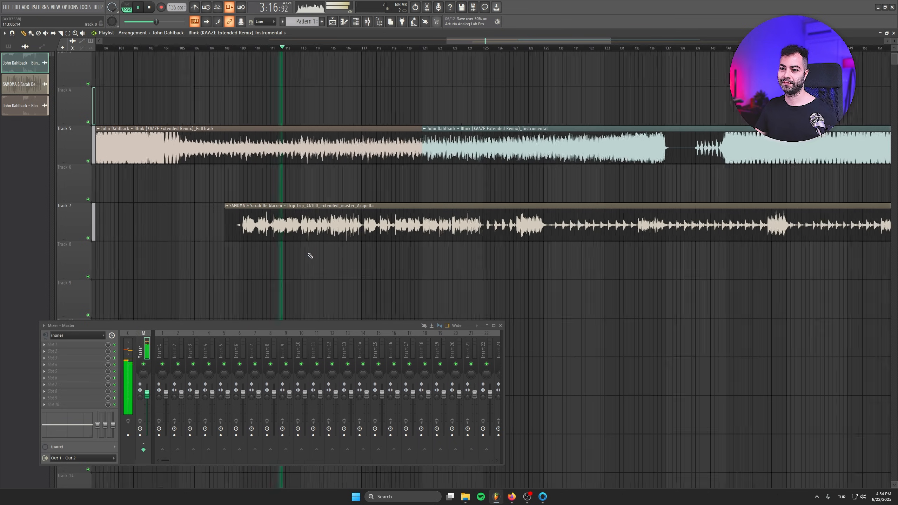
{"action": "scroll", "coordinate": [269, 276], "scroll_direction": "down", "scroll_amount": 6}
{"action": "left_click_drag", "start_coordinate": [612, 241], "coordinate": [762, 266]}
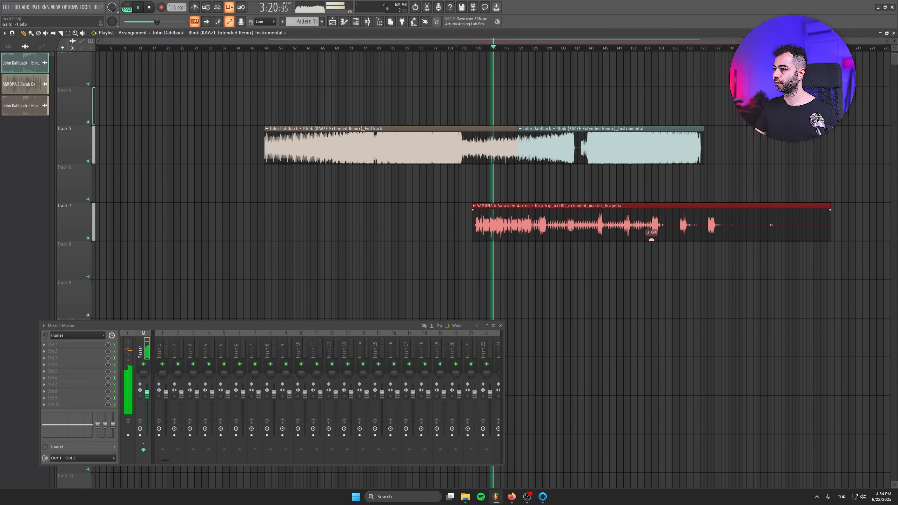
{"action": "scroll", "coordinate": [634, 280], "scroll_direction": "up", "scroll_amount": 3}
{"action": "left_click", "coordinate": [634, 282]}
{"action": "key", "text": "ctrl+z"}
- Listen to the mashup across the switch from full track to instrumental at bar 121 and on through the build-up
{"action": "scroll", "coordinate": [469, 279], "scroll_direction": "up", "scroll_amount": 4}
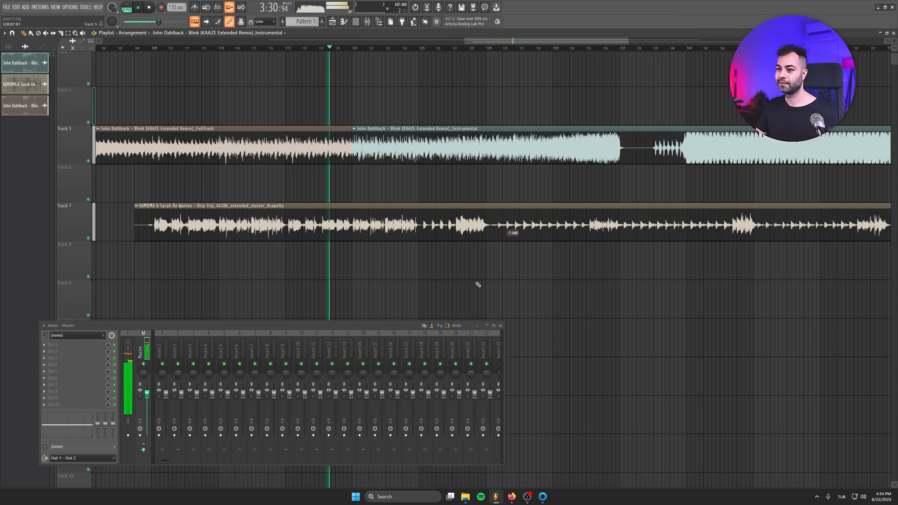
{"action": "scroll", "coordinate": [362, 270], "scroll_direction": "up", "scroll_amount": 3}
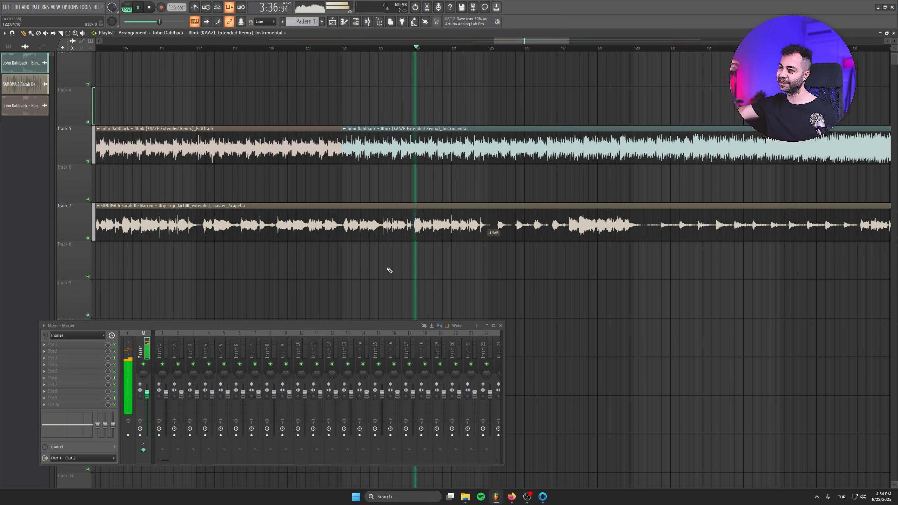
{"action": "scroll", "coordinate": [449, 283], "scroll_direction": "down", "scroll_amount": 3}
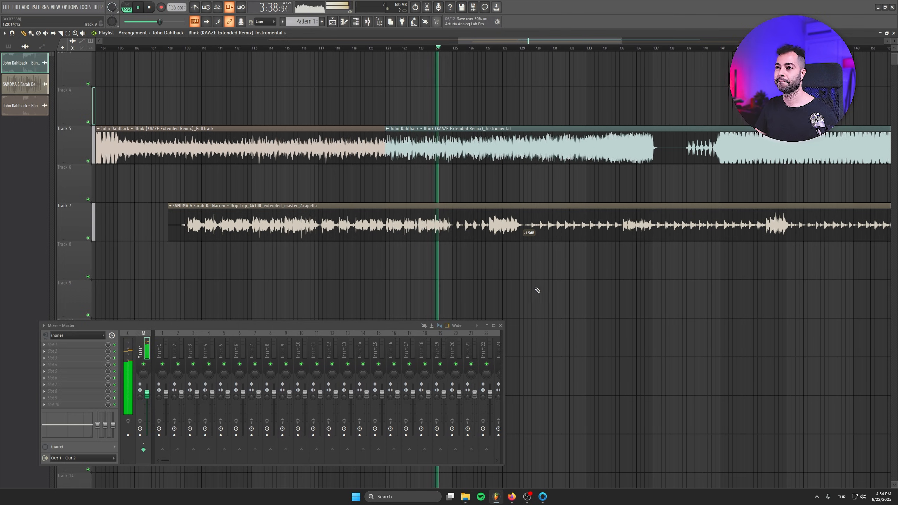
{"action": "scroll", "coordinate": [687, 335], "scroll_direction": "up", "scroll_amount": 2}
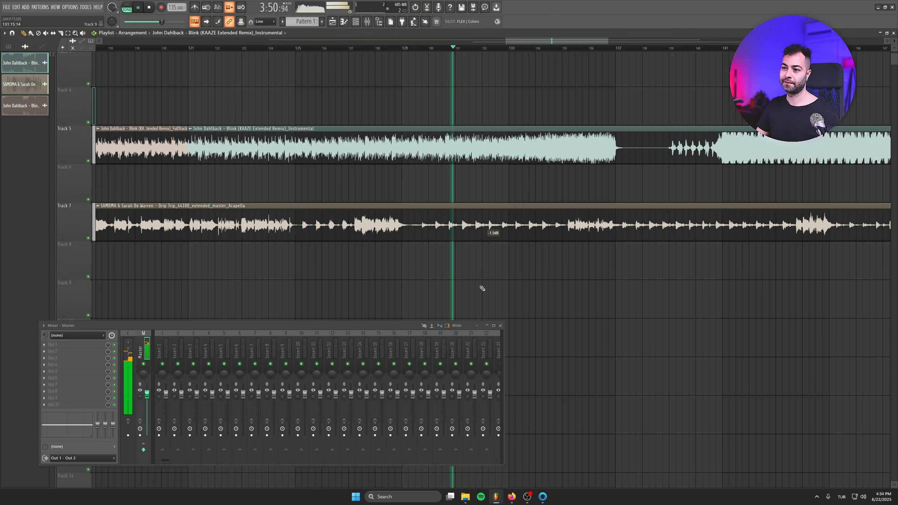
{"action": "left_click_drag", "start_coordinate": [559, 297], "coordinate": [363, 259]}
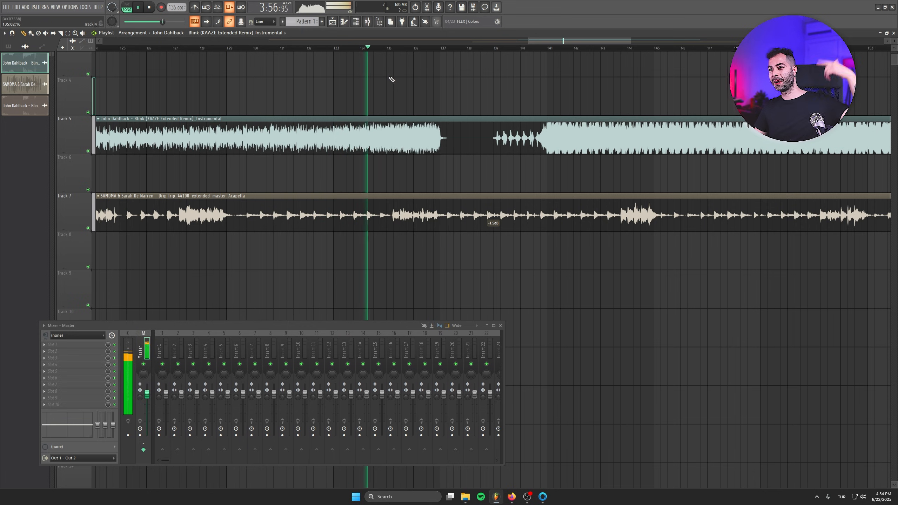
- Bring the mixer window to the front and move it slightly lower while the mashup plays
{"action": "left_click", "coordinate": [369, 23]}
{"action": "left_click", "coordinate": [368, 23]}
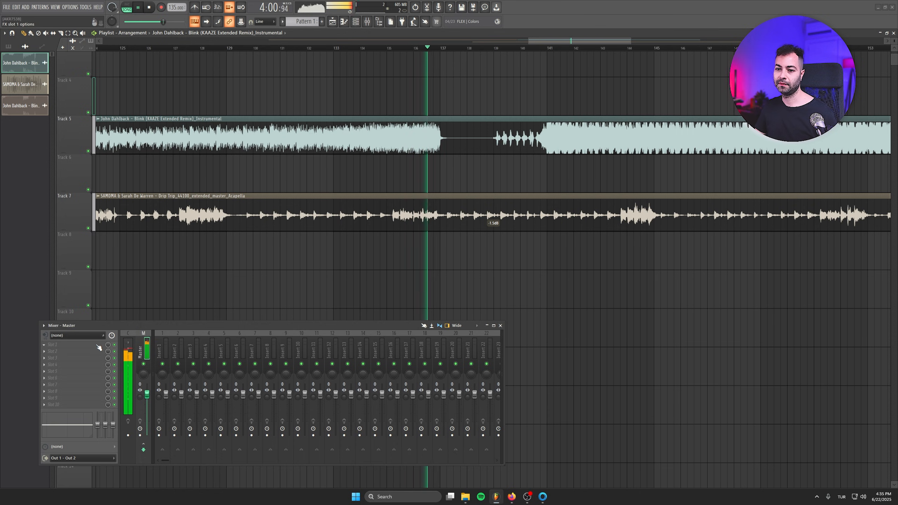
{"action": "left_click_drag", "start_coordinate": [149, 323], "coordinate": [148, 336]}
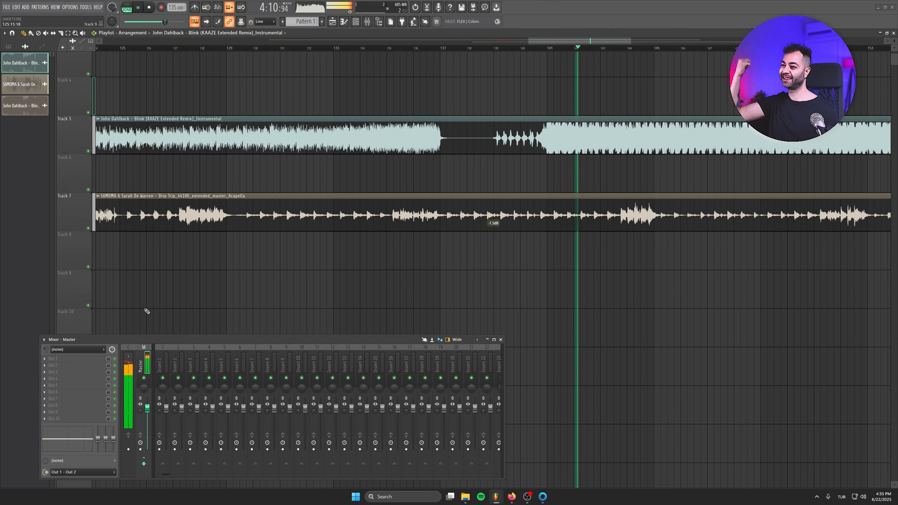
- Listen to the mashup through the drop after bar 141, checking how the acapella on Track 7 sits over the instrumental
{"action": "scroll", "coordinate": [443, 296], "scroll_direction": "up", "scroll_amount": 1}
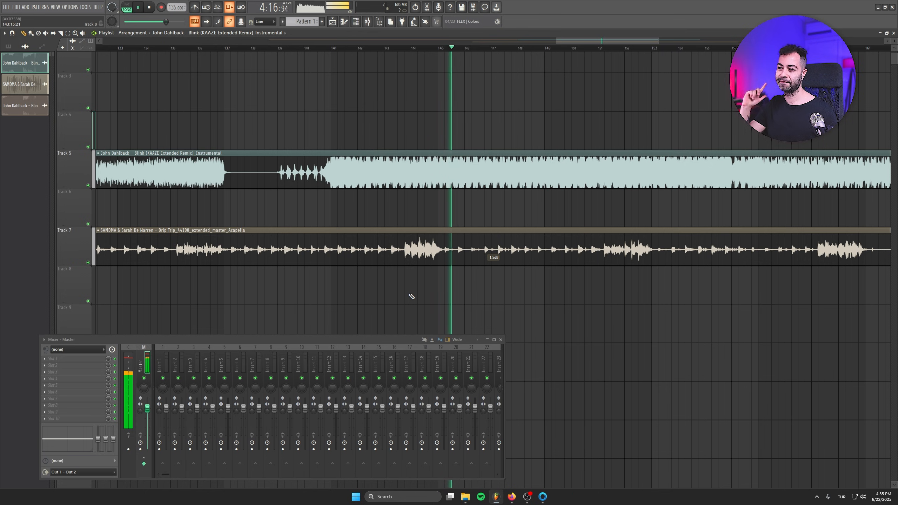
{"action": "scroll", "coordinate": [576, 306], "scroll_direction": "down", "scroll_amount": 3}
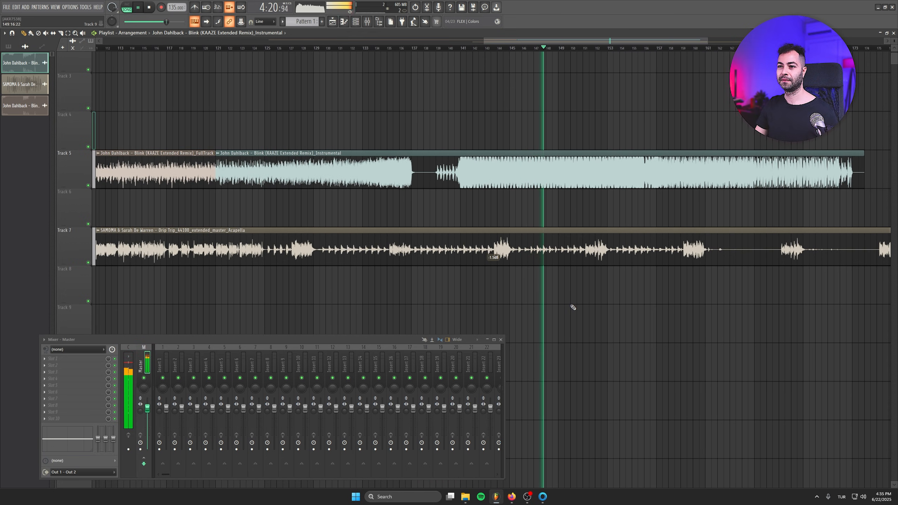
{"action": "scroll", "coordinate": [574, 307], "scroll_direction": "up", "scroll_amount": 3}
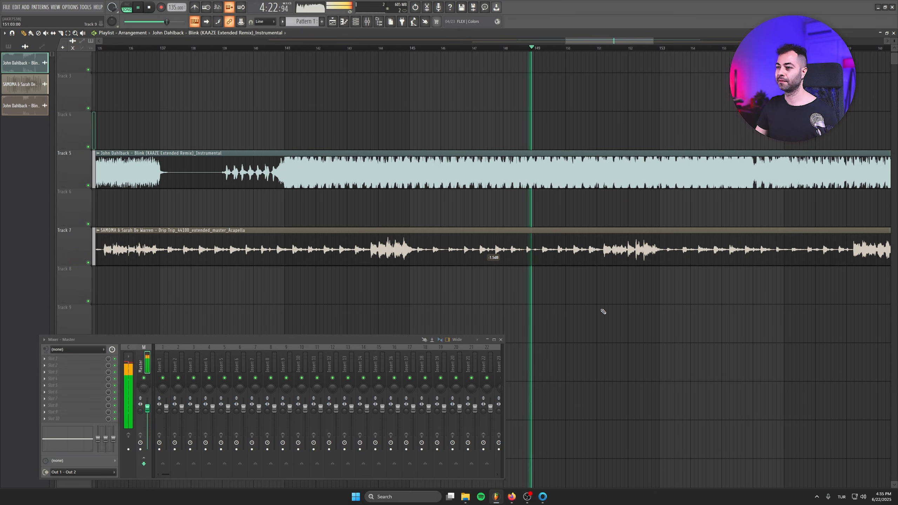
{"action": "scroll", "coordinate": [602, 311], "scroll_direction": "down", "scroll_amount": 5}
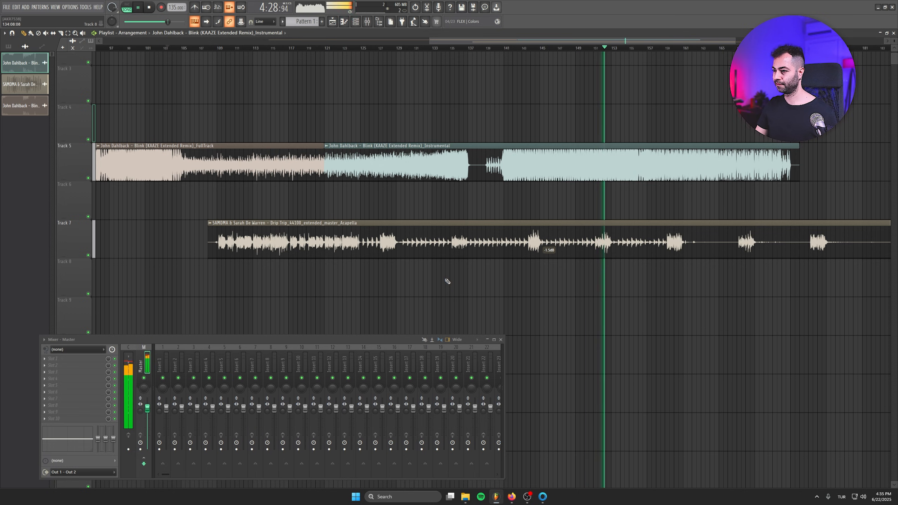
{"action": "scroll", "coordinate": [686, 307], "scroll_direction": "up", "scroll_amount": 4}
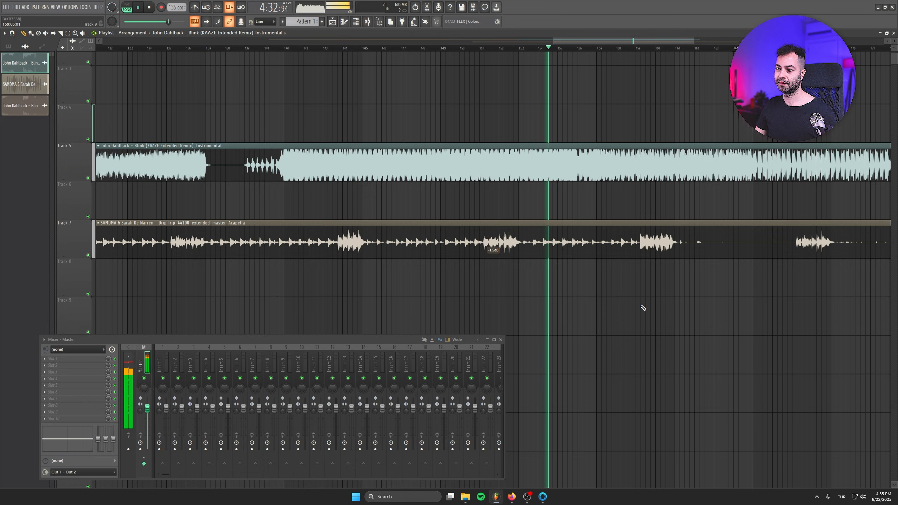
{"action": "scroll", "coordinate": [655, 306], "scroll_direction": "down", "scroll_amount": 4}
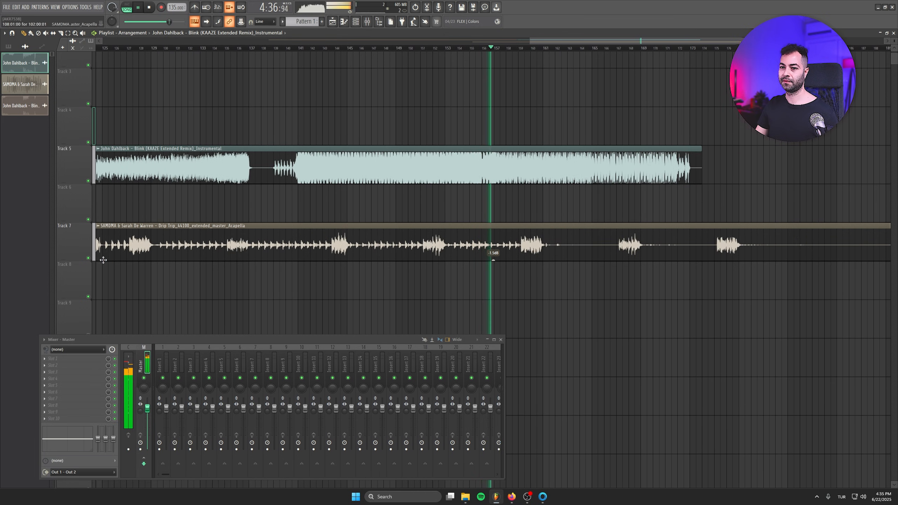
{"action": "scroll", "coordinate": [584, 314], "scroll_direction": "up", "scroll_amount": 4}
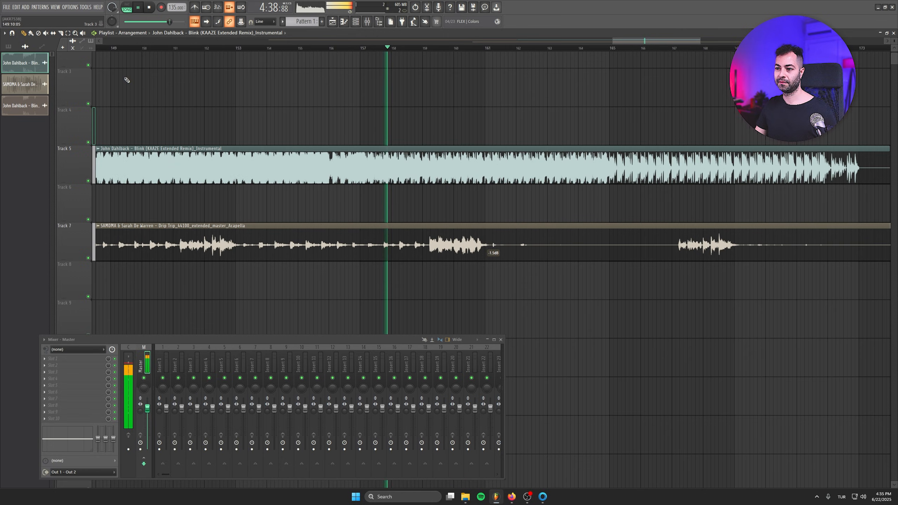
- Stop playback, slice the acapella clip on Track 7 at bars 153 and 157, and delete everything after bar 157
{"action": "key", "text": "space"}
{"action": "key", "text": "c"}
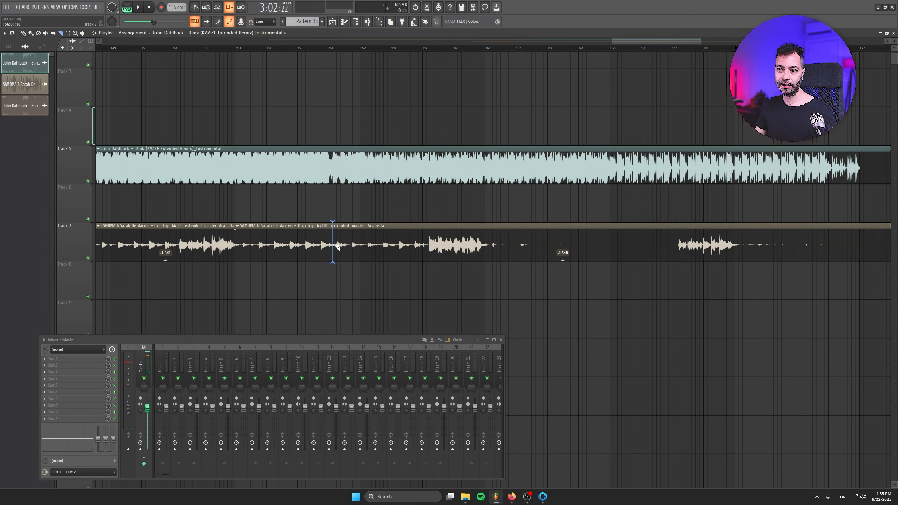
{"action": "left_click", "coordinate": [27, 33]}
{"action": "right_click", "coordinate": [428, 241]}
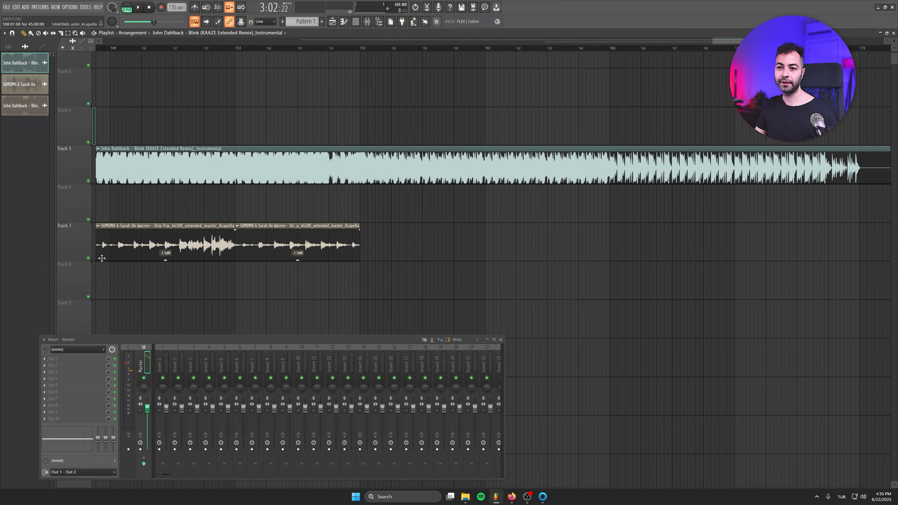
- Audition the acapella slice at bar 153 solo and repeat this four-bar slice back to back on Track 7 up to bar 173
{"action": "right_click", "coordinate": [89, 258]}
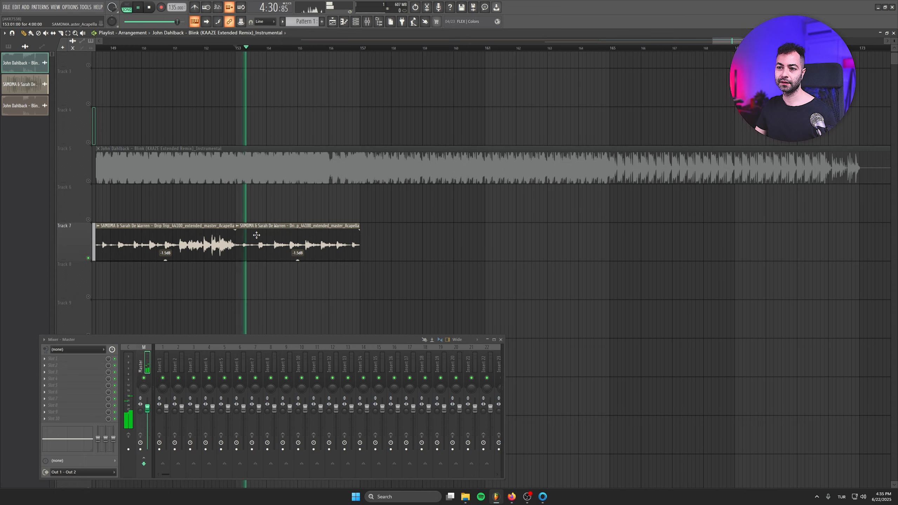
{"action": "mouse_move", "coordinate": [257, 235]}
{"action": "left_mouse_down"}
{"action": "mouse_move", "coordinate": [392, 243]}
{"action": "mouse_move", "coordinate": [381, 243]}
{"action": "mouse_move", "coordinate": [627, 237]}
{"action": "left_mouse_up"}
{"action": "key", "text": "space"}
{"action": "right_click", "coordinate": [89, 181]}
{"action": "right_click", "coordinate": [89, 181]}
{"action": "key", "text": "space"}
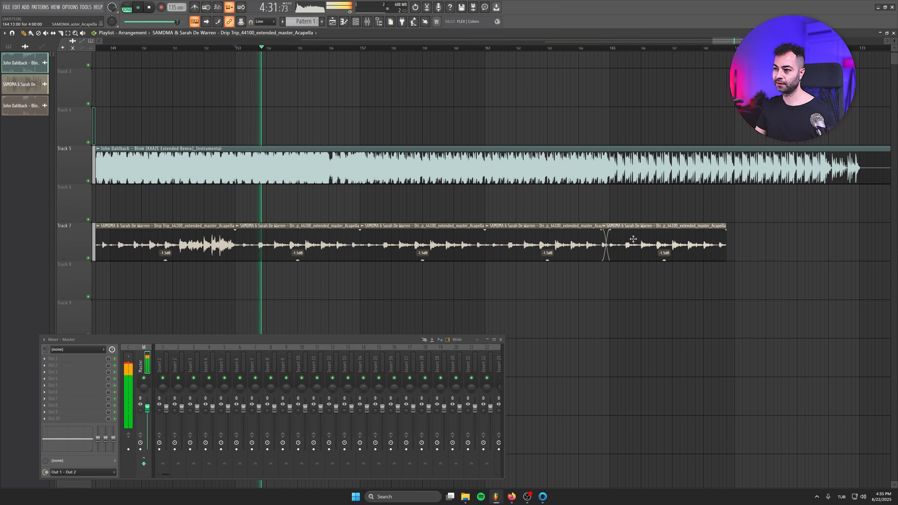
{"action": "left_click_drag", "start_coordinate": [776, 237], "coordinate": [738, 238]}
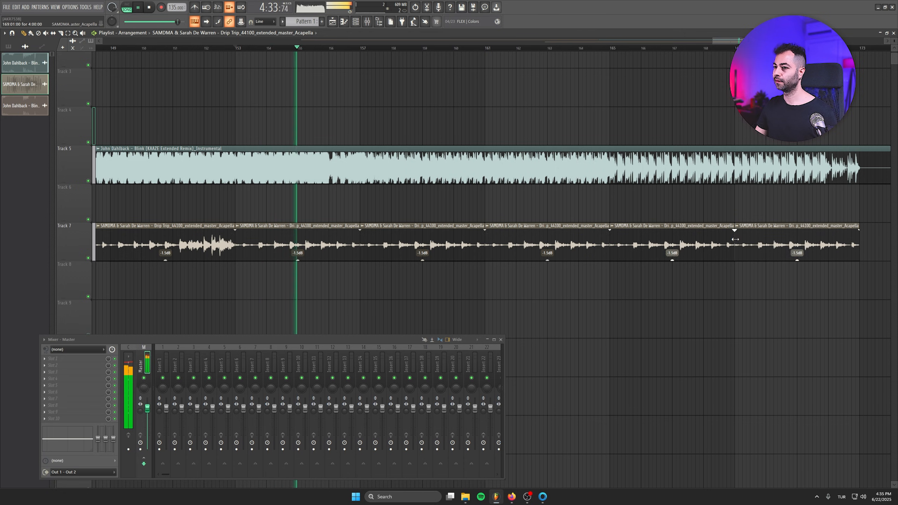
- Listen to the repeated acapella slices over the instrumental from bar 153 and stop playback
{"action": "scroll", "coordinate": [396, 251], "scroll_direction": "down", "scroll_amount": 2}
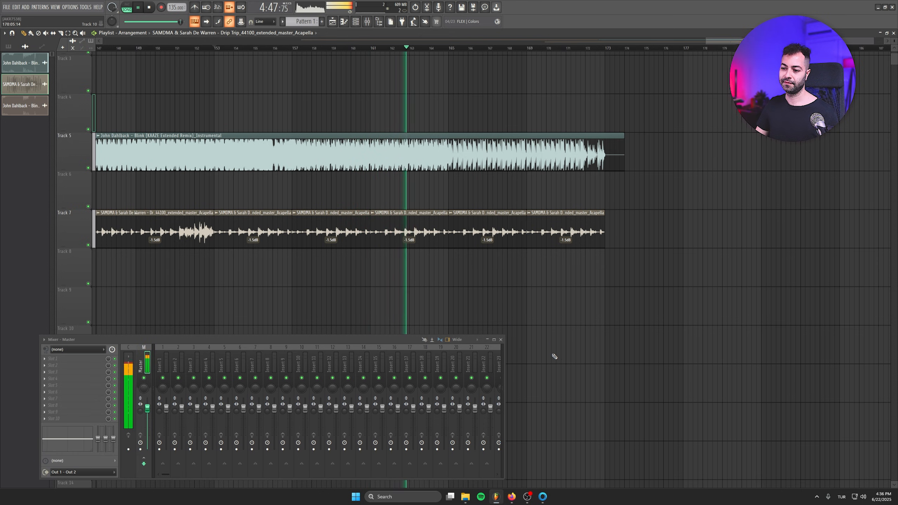
{"action": "key", "text": "space"}
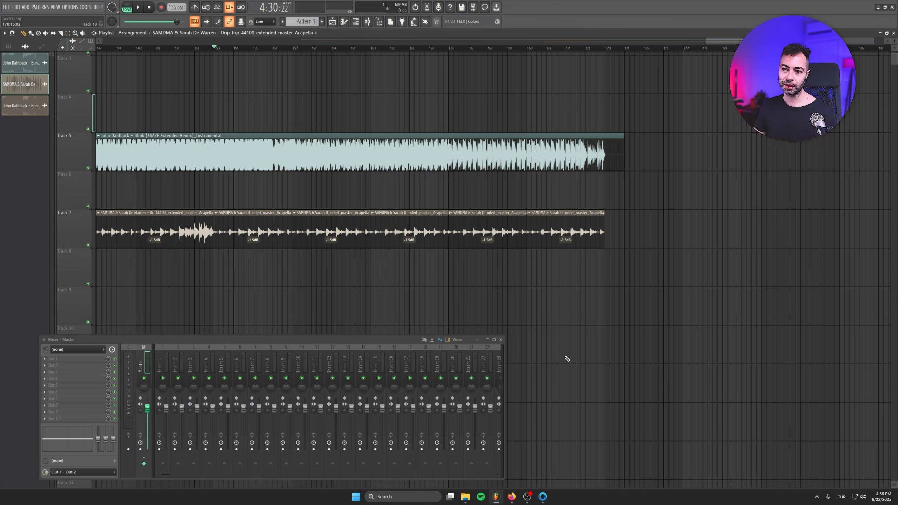
{"action": "scroll", "coordinate": [568, 359], "scroll_direction": "down", "scroll_amount": 5}
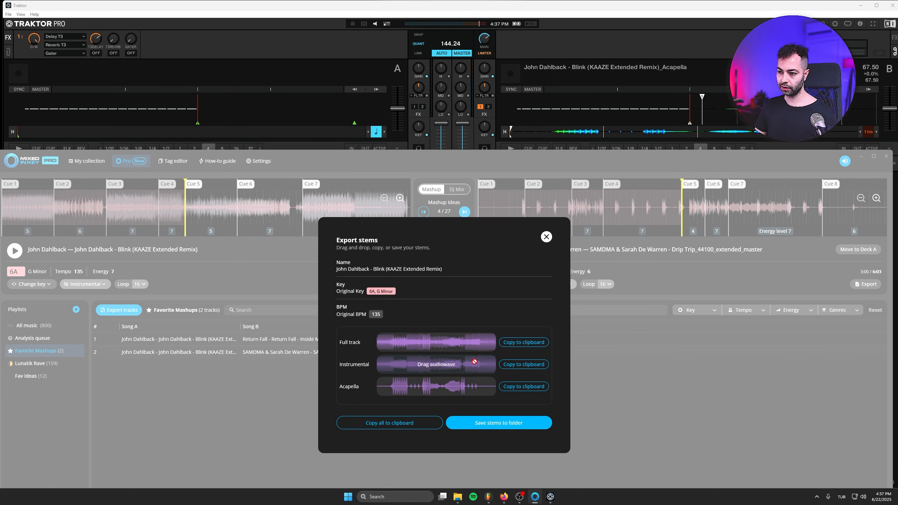
- Close the Blink stem export in Mixed In Key and load the Drip Trip acapella stem at 135 BPM into Traktor deck A
{"action": "left_click", "coordinate": [546, 237]}
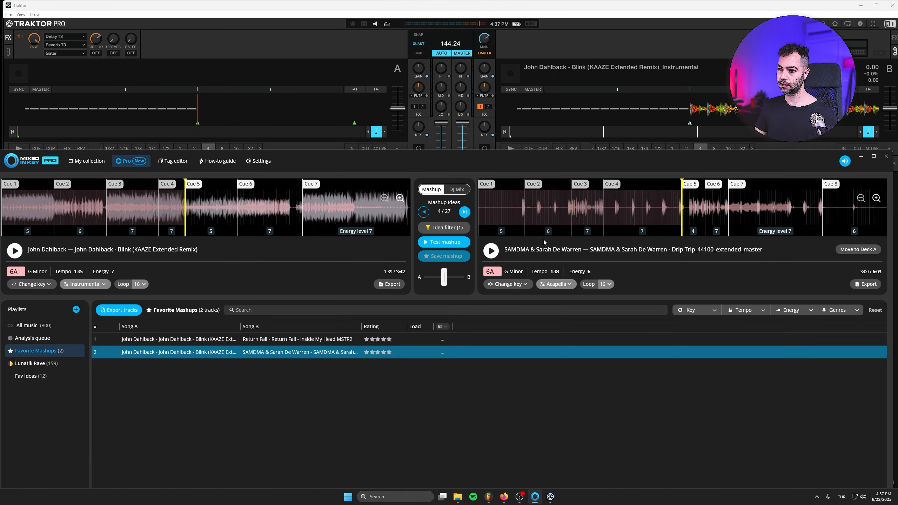
{"action": "left_click", "coordinate": [874, 285]}
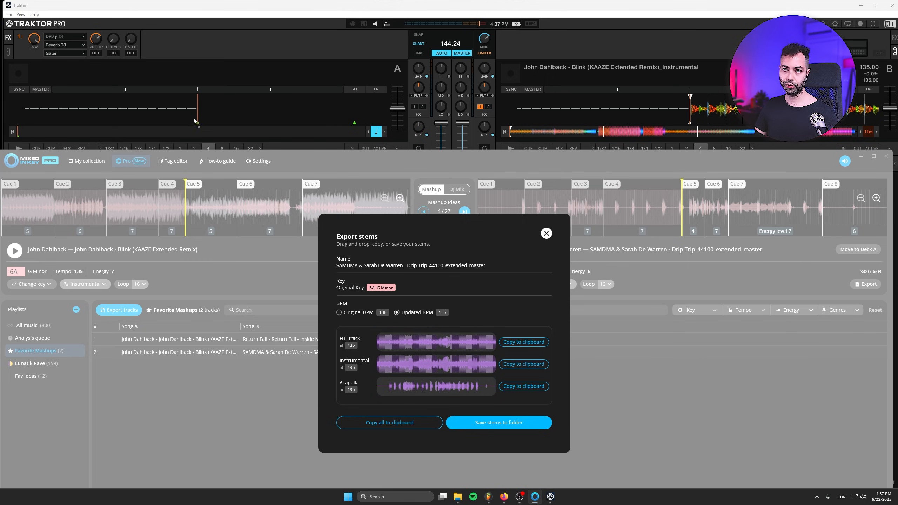
{"action": "left_click", "coordinate": [266, 33]}
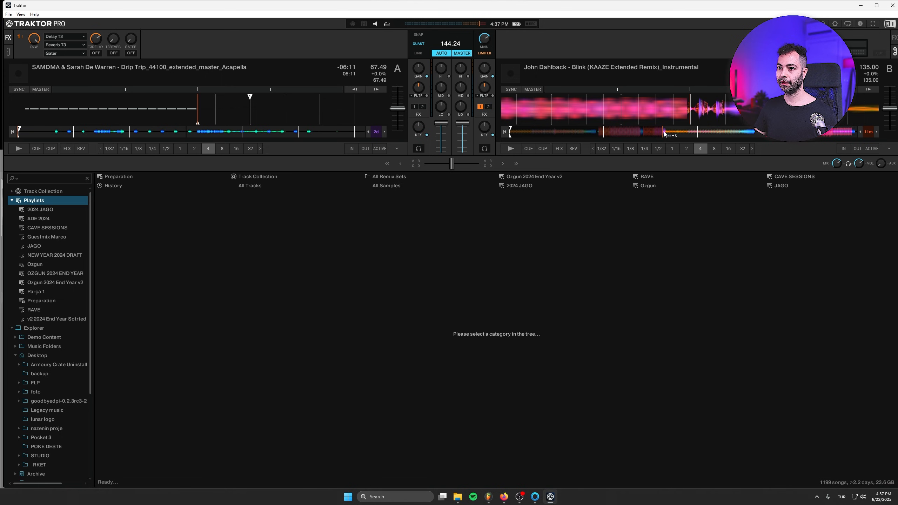
{"action": "left_click", "coordinate": [186, 135]}
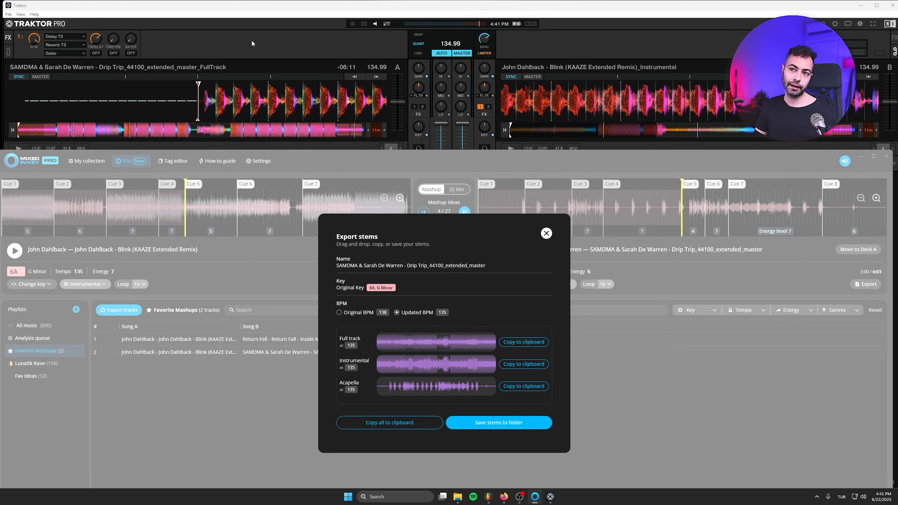
- In Traktor, move the Drip Trip full track on deck A to the start of its breakdown and start decks B and A together
{"action": "left_click", "coordinate": [252, 44]}
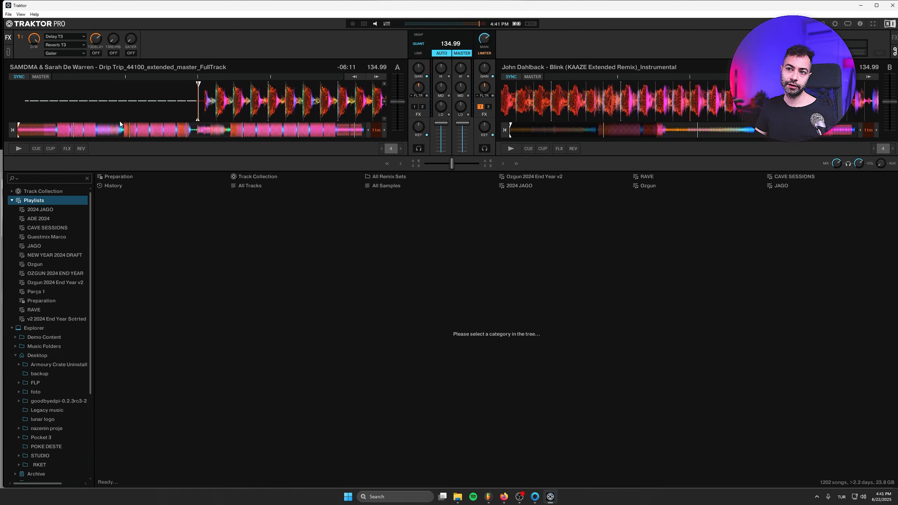
{"action": "left_click", "coordinate": [189, 133]}
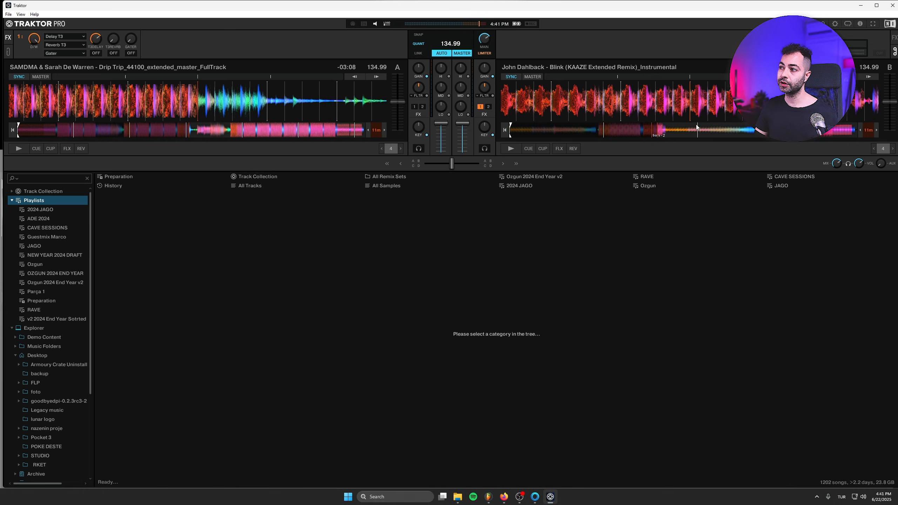
{"action": "left_click", "coordinate": [512, 150]}
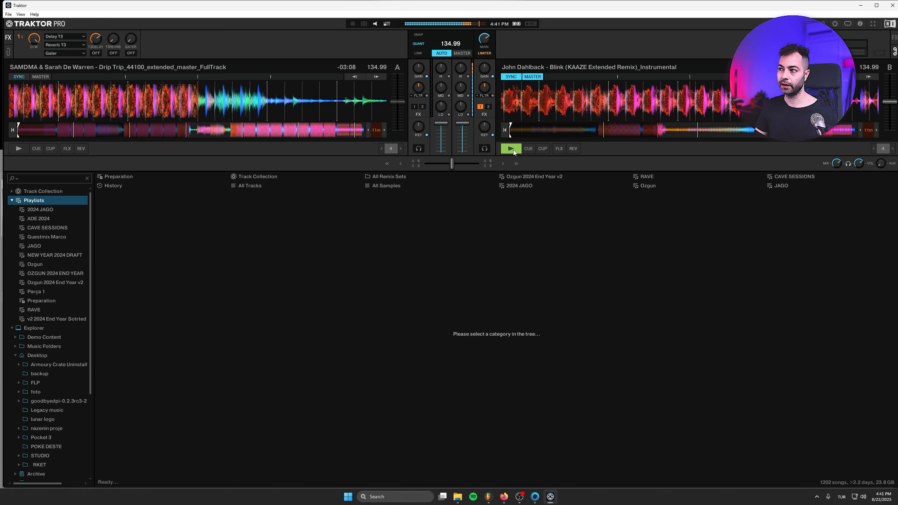
{"action": "left_click", "coordinate": [18, 152]}
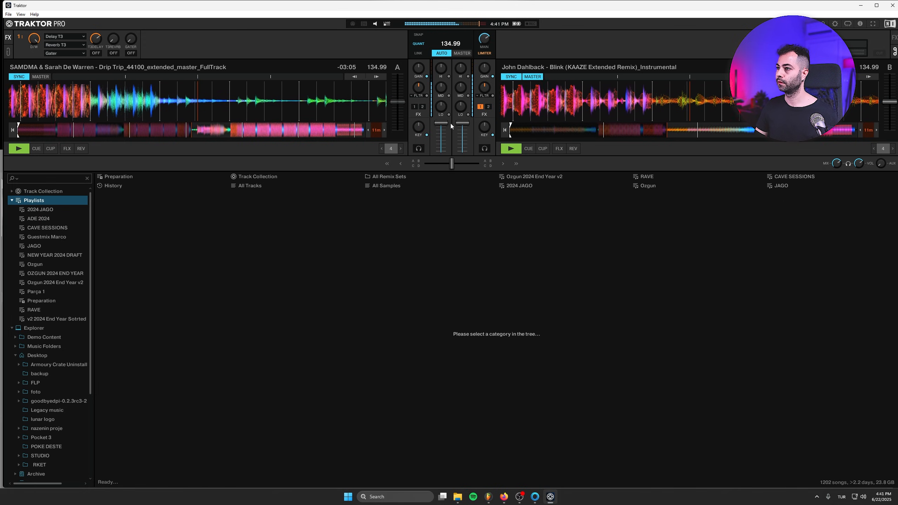
- Cut deck A's low EQ to -100% and bring it partway back up while both decks play
{"action": "scroll", "coordinate": [441, 108], "scroll_direction": "down", "scroll_amount": 10}
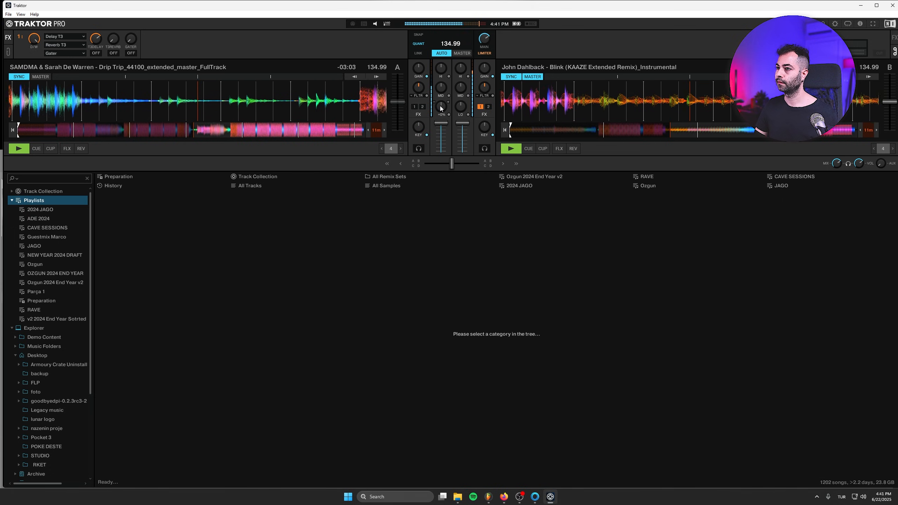
{"action": "scroll", "coordinate": [442, 107], "scroll_direction": "up", "scroll_amount": 10}
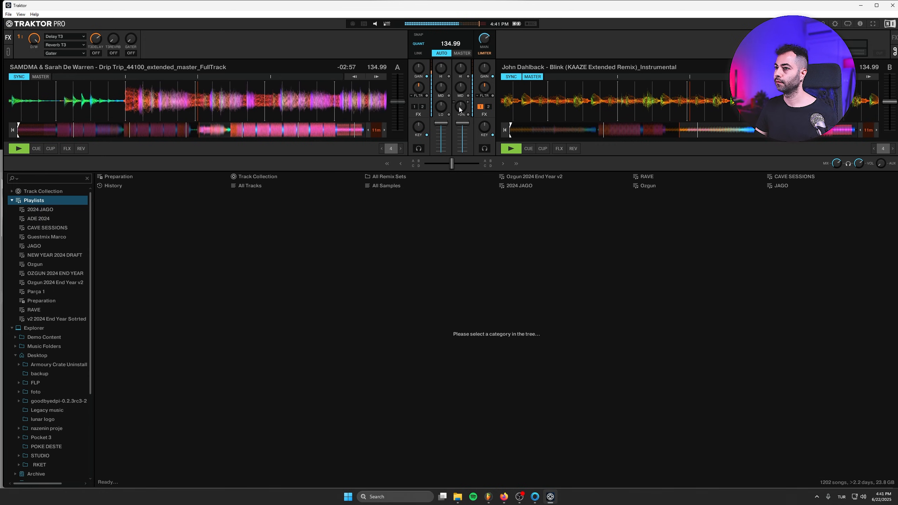
{"action": "scroll", "coordinate": [442, 107], "scroll_direction": "down", "scroll_amount": 10}
{"action": "scroll", "coordinate": [442, 108], "scroll_direction": "up", "scroll_amount": 4}
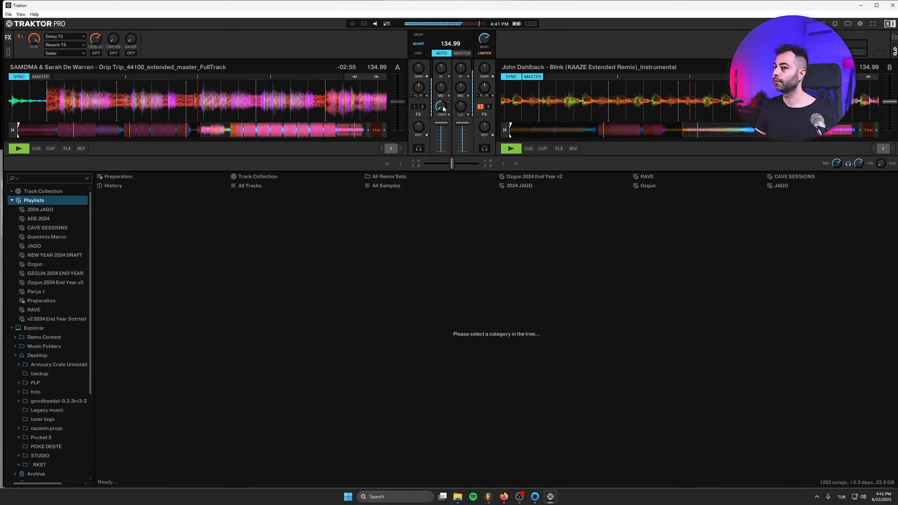
{"action": "left_click_drag", "start_coordinate": [442, 109], "coordinate": [443, 108]}
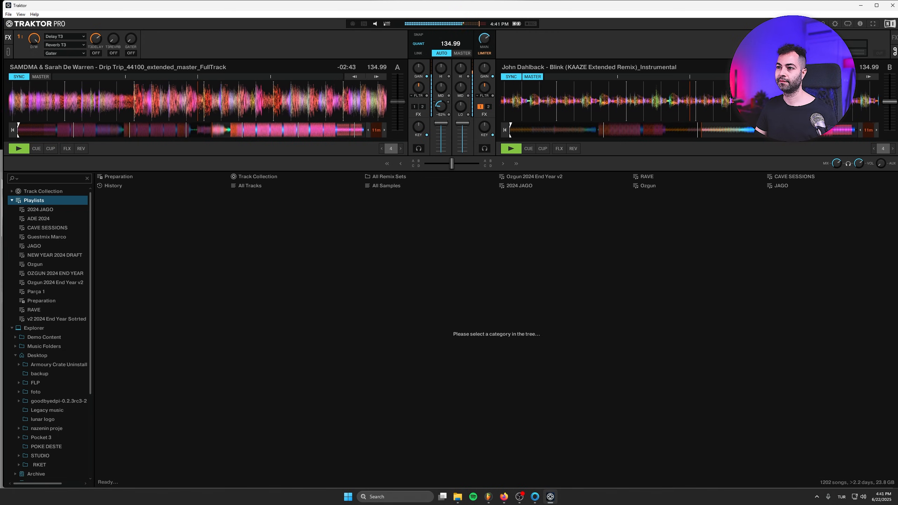
{"action": "left_click_drag", "start_coordinate": [441, 106], "coordinate": [448, 103]}
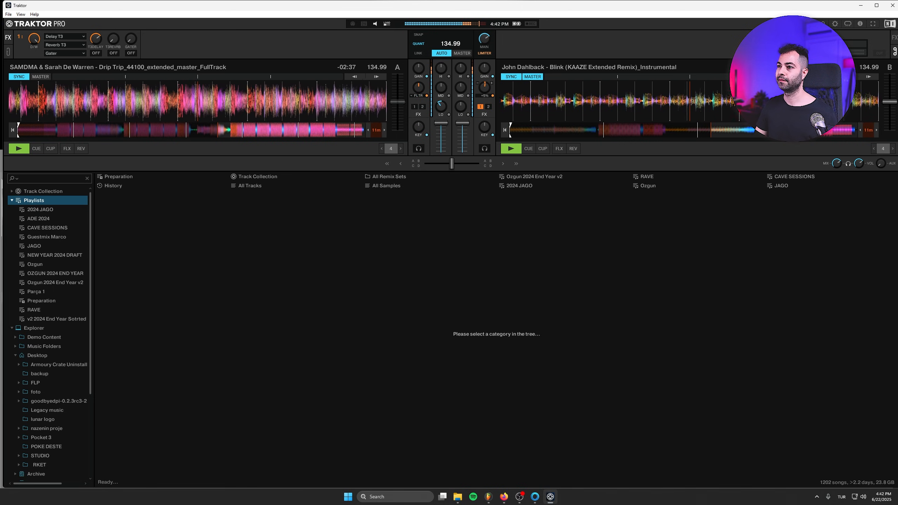
- Turn up the filters on decks B and A during the blend, and stop deck A
{"action": "left_click_drag", "start_coordinate": [484, 87], "coordinate": [485, 79]}
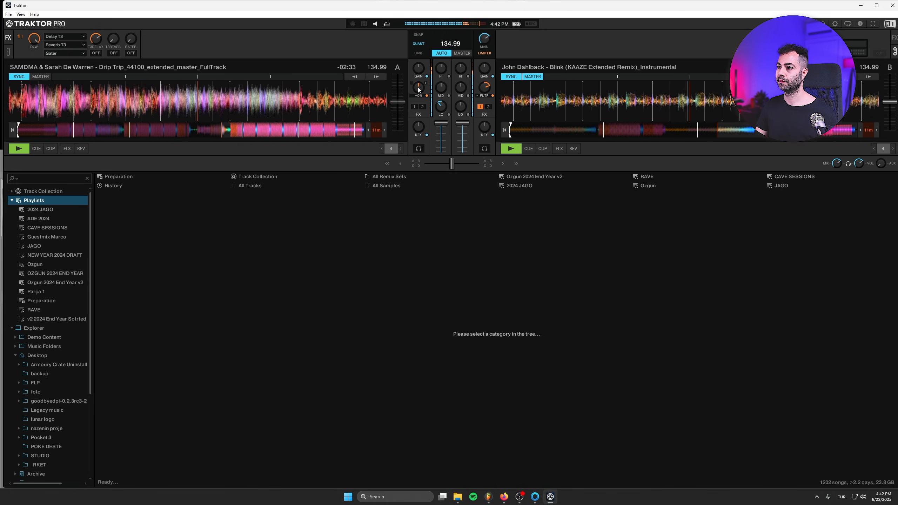
{"action": "left_click_drag", "start_coordinate": [419, 87], "coordinate": [419, 79]}
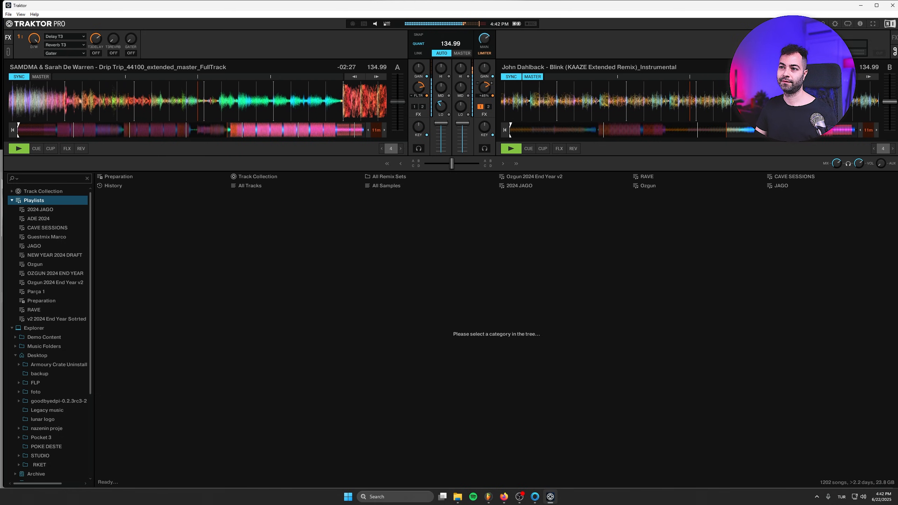
{"action": "left_click", "coordinate": [20, 151]}
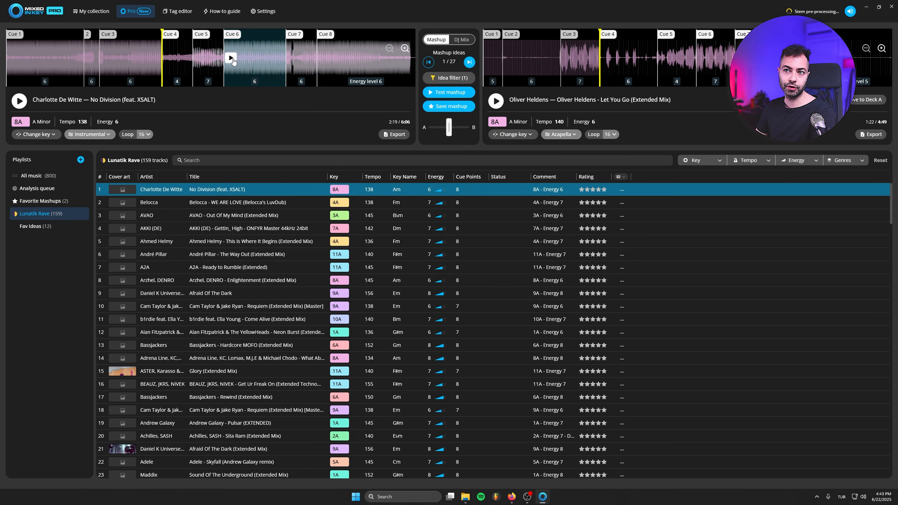
- In Mixed In Key, preview the No Division instrumental from Cue 6, and switch to its Acapella stem from Cue 2
{"action": "left_click", "coordinate": [230, 58]}
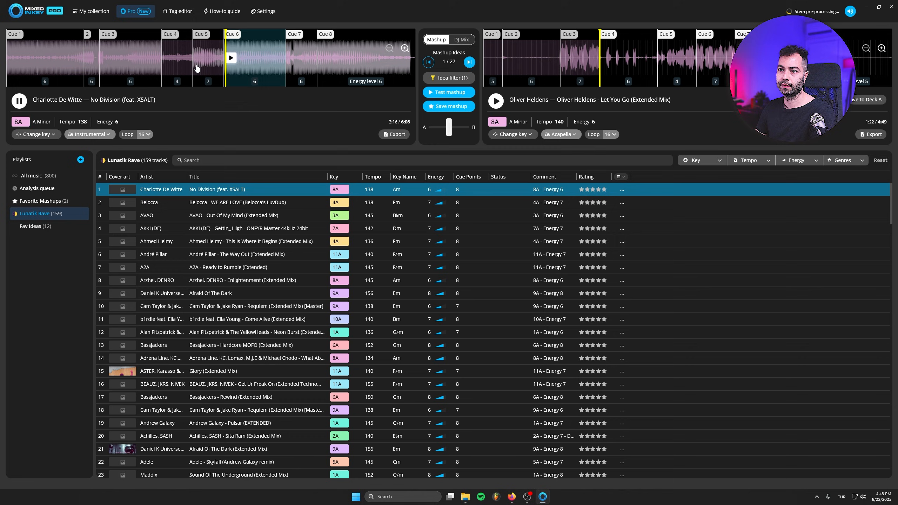
{"action": "left_click", "coordinate": [19, 104]}
{"action": "left_click", "coordinate": [97, 138]}
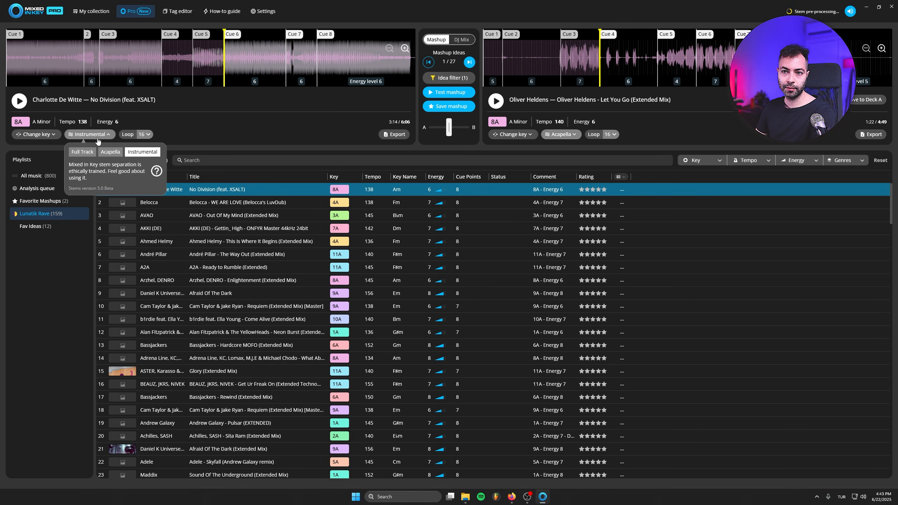
{"action": "left_click", "coordinate": [103, 154]}
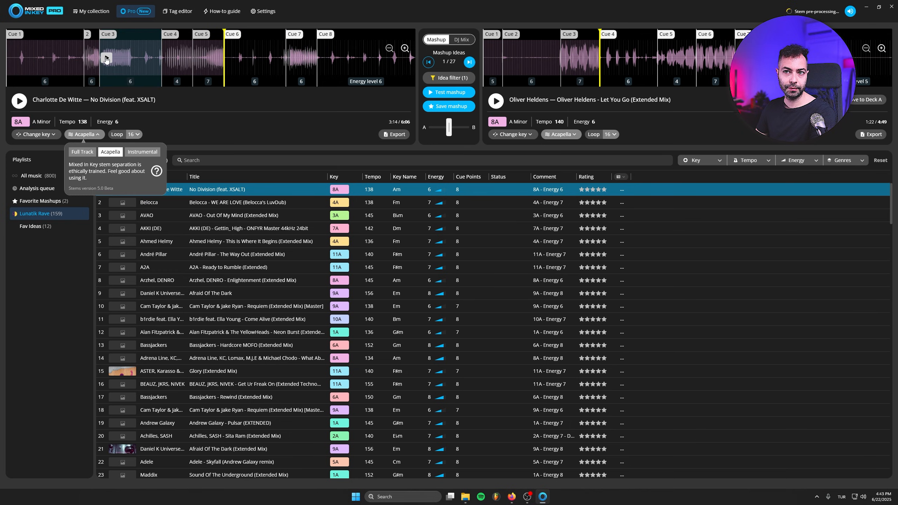
{"action": "left_click", "coordinate": [91, 58]}
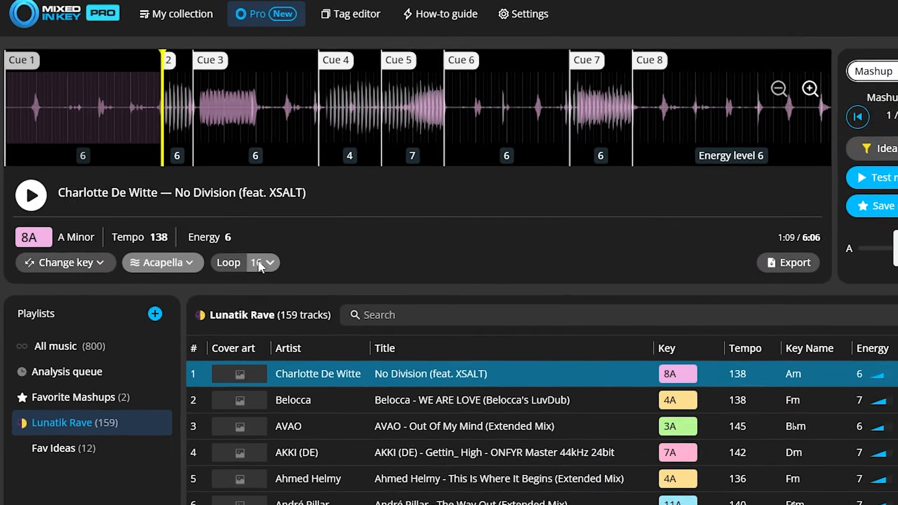
- Set a 32-beat loop from Cue 2 on the No Division acapella and preview it
{"action": "left_click", "coordinate": [133, 134]}
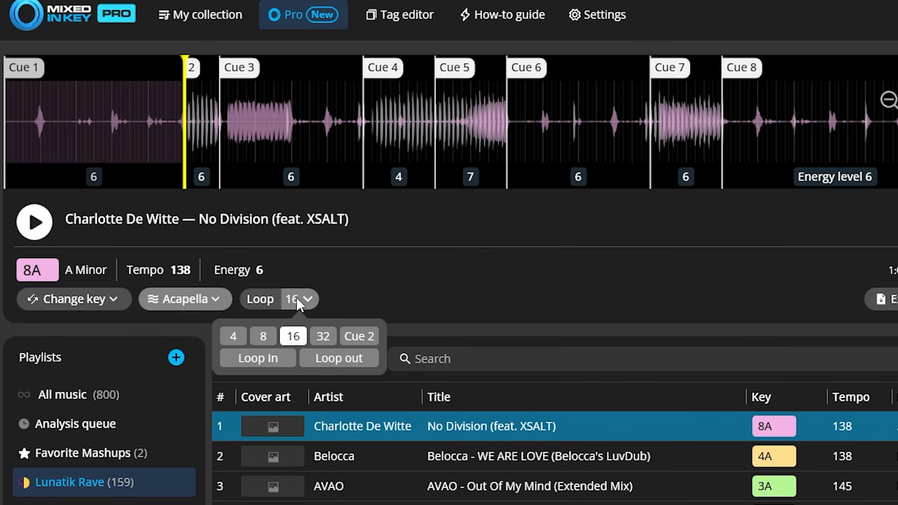
{"action": "left_click", "coordinate": [234, 338]}
{"action": "left_click", "coordinate": [302, 339]}
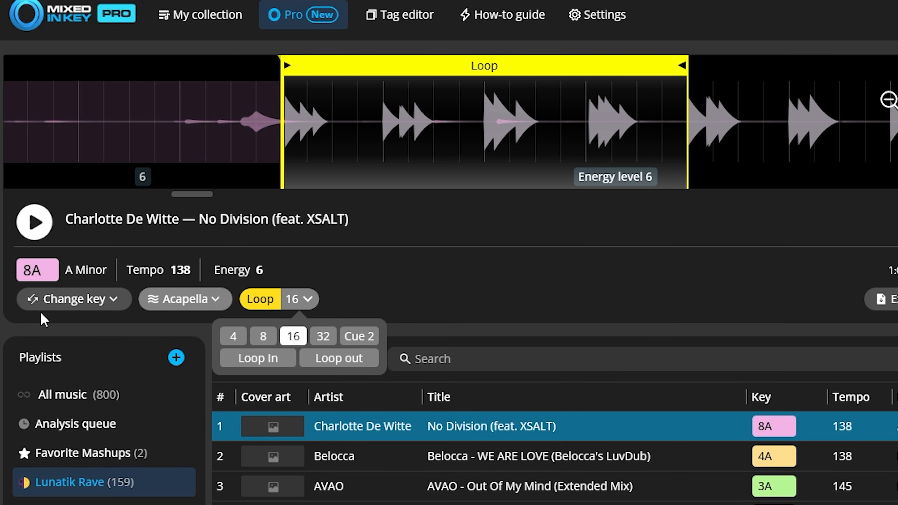
{"action": "left_click", "coordinate": [325, 338]}
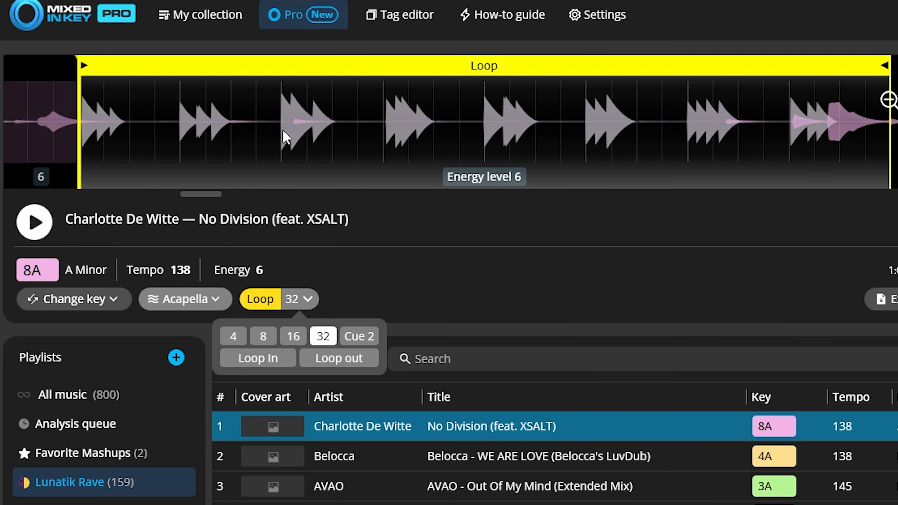
{"action": "left_click", "coordinate": [45, 229]}
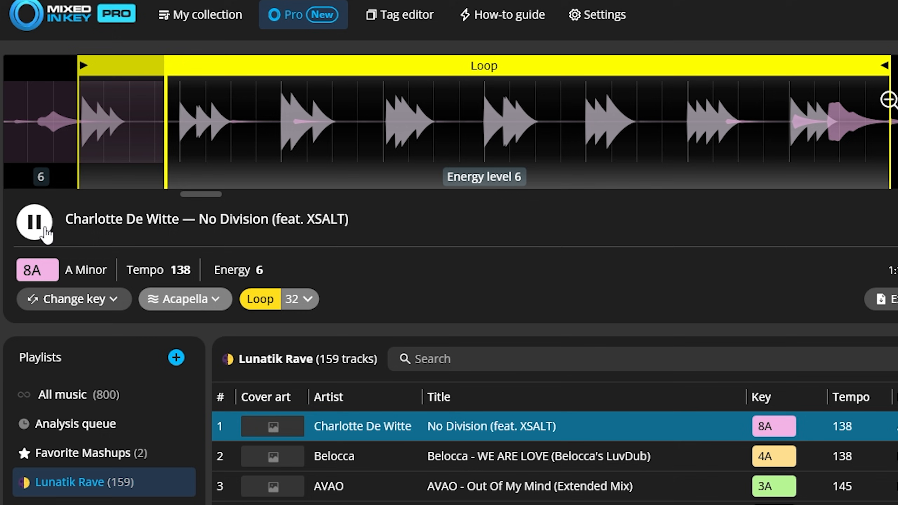
{"action": "left_click", "coordinate": [45, 230]}
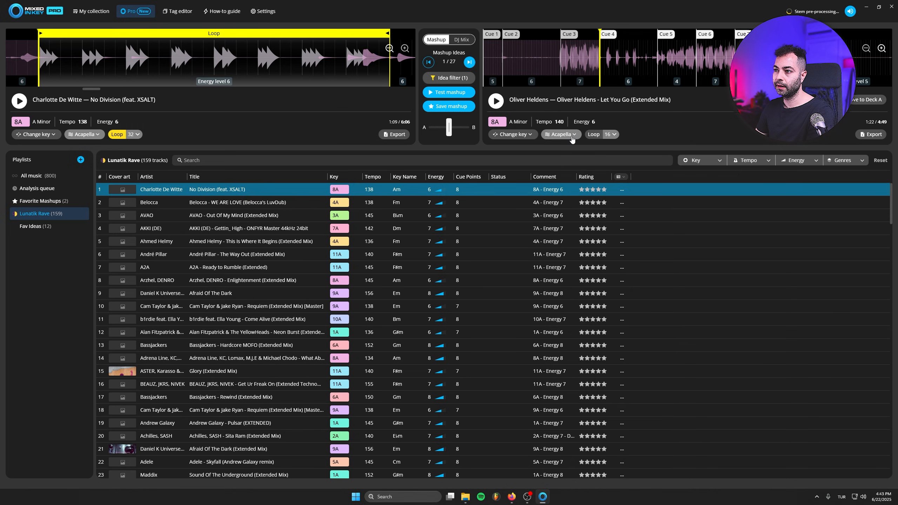
- Switch Let You Go on deck B to Full Track and audition it against the looped No Division acapella
{"action": "left_click", "coordinate": [572, 136]}
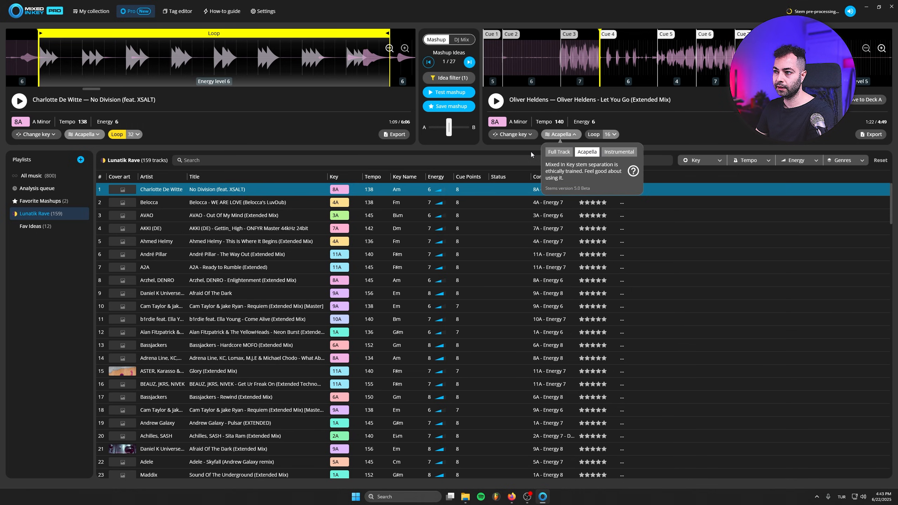
{"action": "left_click", "coordinate": [559, 152]}
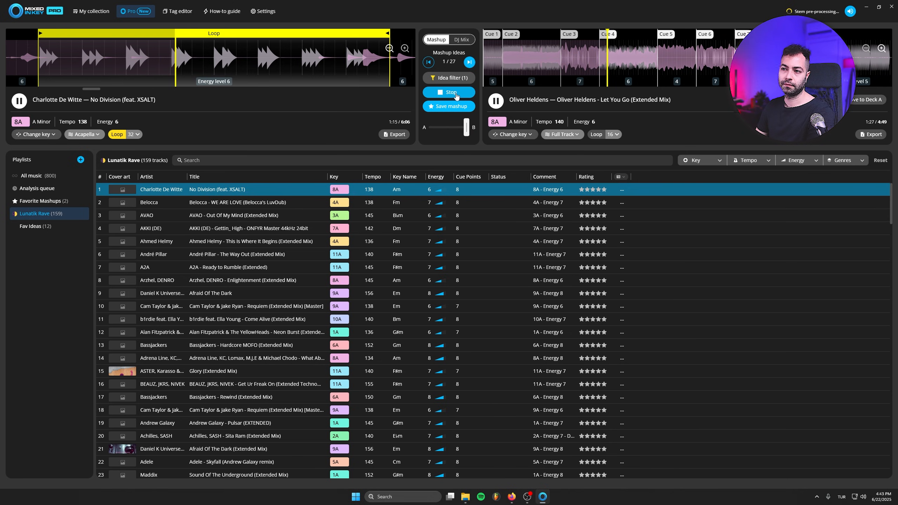
{"action": "left_click", "coordinate": [456, 94]}
- Load the next mashup idea, cue Melange on deck B to Cue 4, and switch it to its Instrumental stem
{"action": "left_click", "coordinate": [470, 63]}
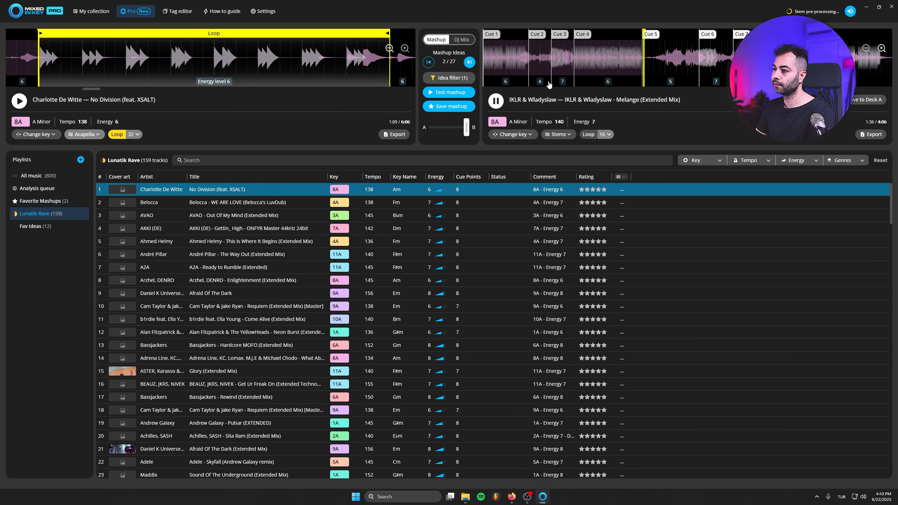
{"action": "left_click", "coordinate": [580, 58]}
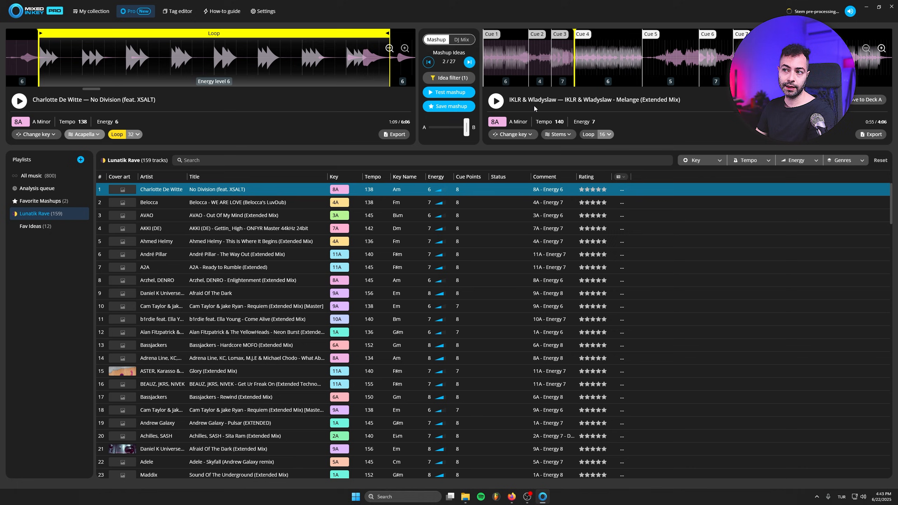
{"action": "left_click", "coordinate": [554, 136]}
{"action": "left_click", "coordinate": [619, 152]}
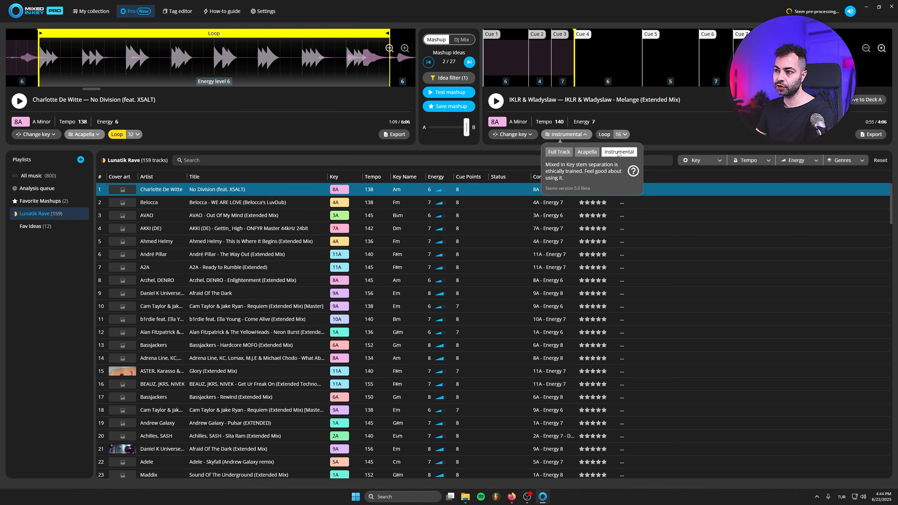
{"action": "left_click", "coordinate": [697, 130]}
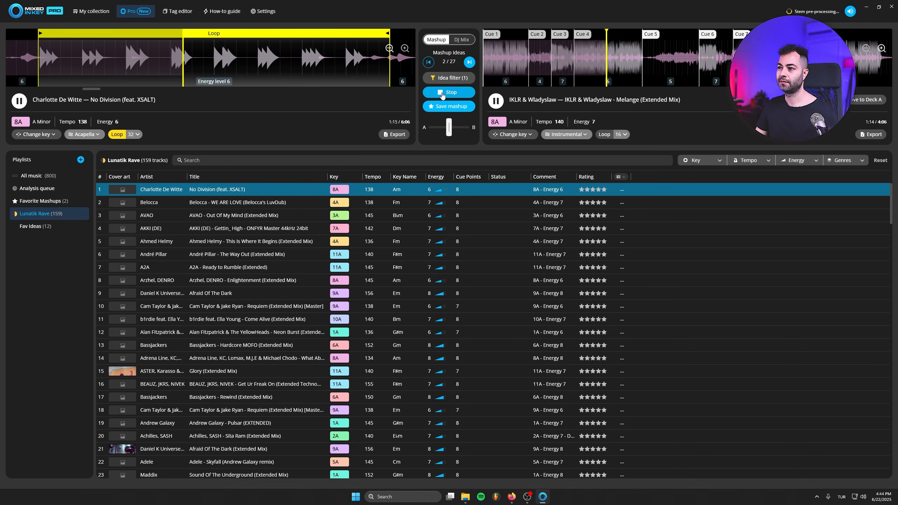
- Stop the mashup test, save the No Division and Melange pairing as a mashup, and open Favorite Mashups
{"action": "left_click", "coordinate": [438, 96]}
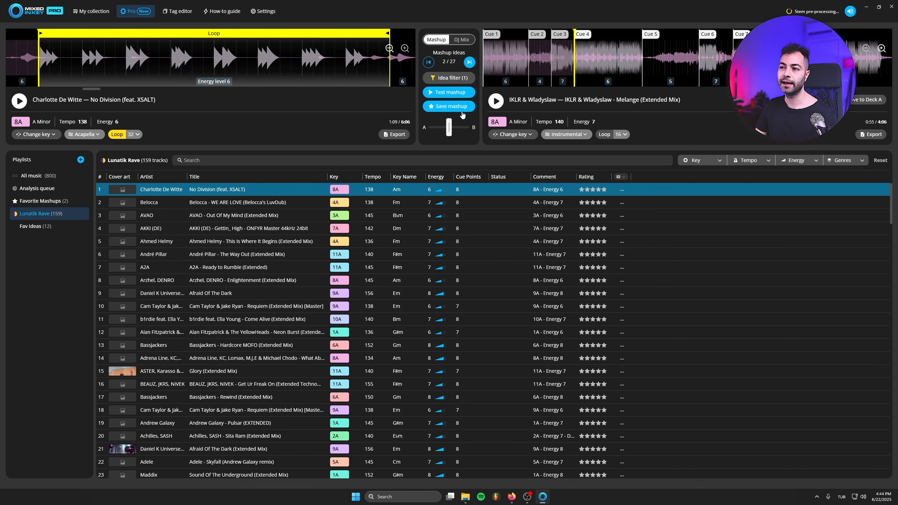
{"action": "left_click", "coordinate": [459, 109]}
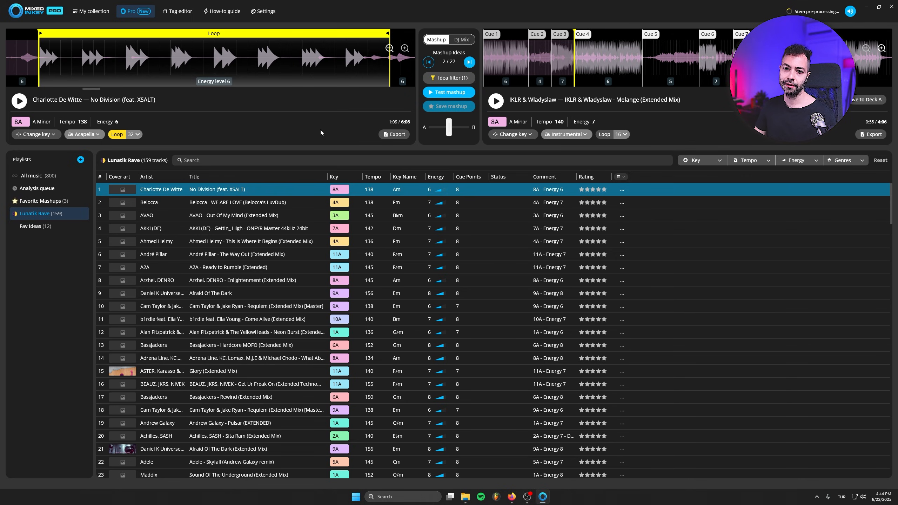
{"action": "left_click", "coordinate": [18, 203]}
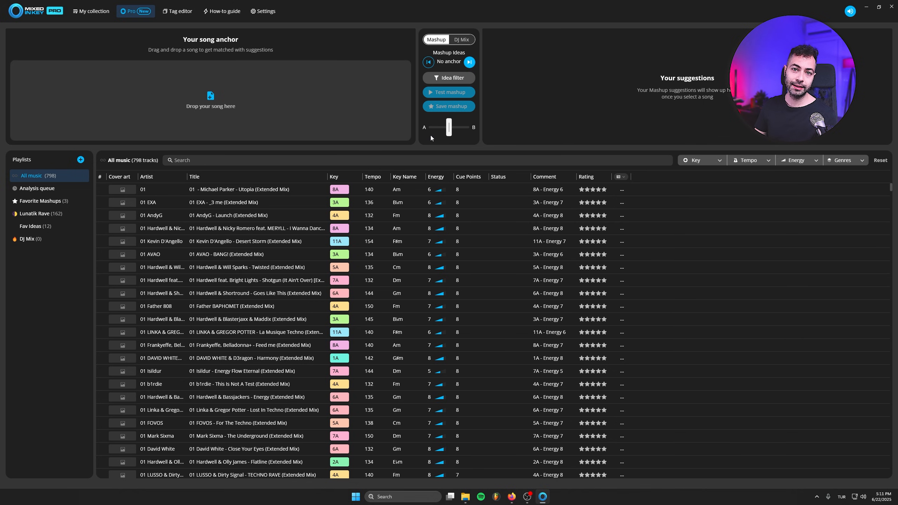
- Switch to DJ Mix mode, search the Lunatik Rave playlist for "nrg", and load Nifra - NRG (Extended Mix) as the song anchor
{"action": "left_click", "coordinate": [464, 41]}
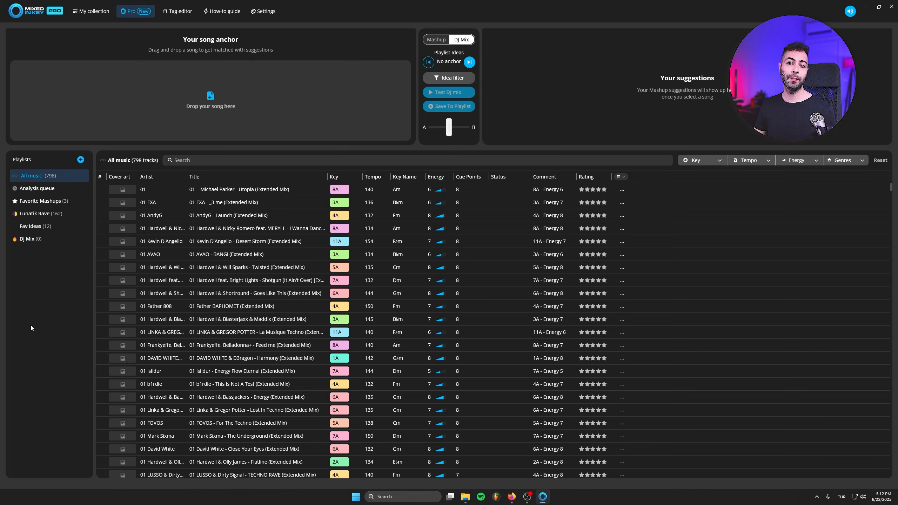
{"action": "left_click", "coordinate": [76, 217]}
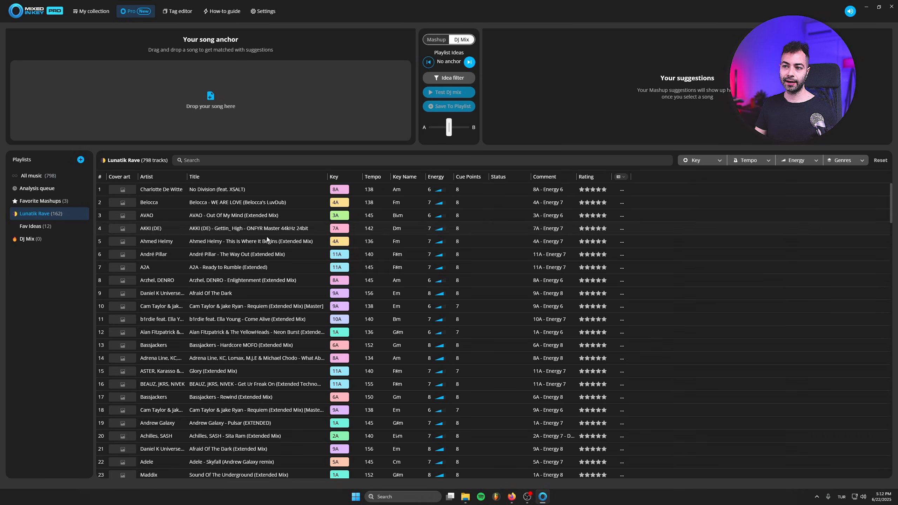
{"action": "scroll", "coordinate": [259, 413], "scroll_direction": "down", "scroll_amount": 6}
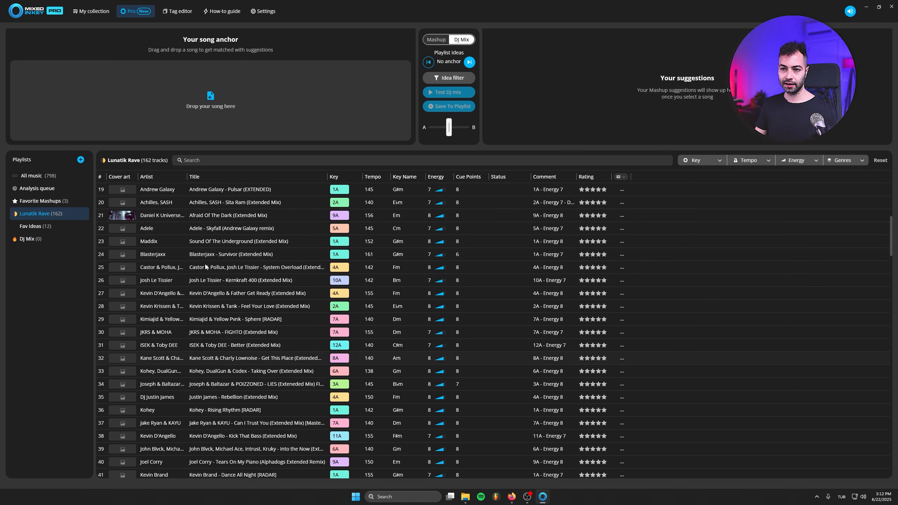
{"action": "left_click", "coordinate": [197, 163]}
{"action": "type", "text": "nrg"}
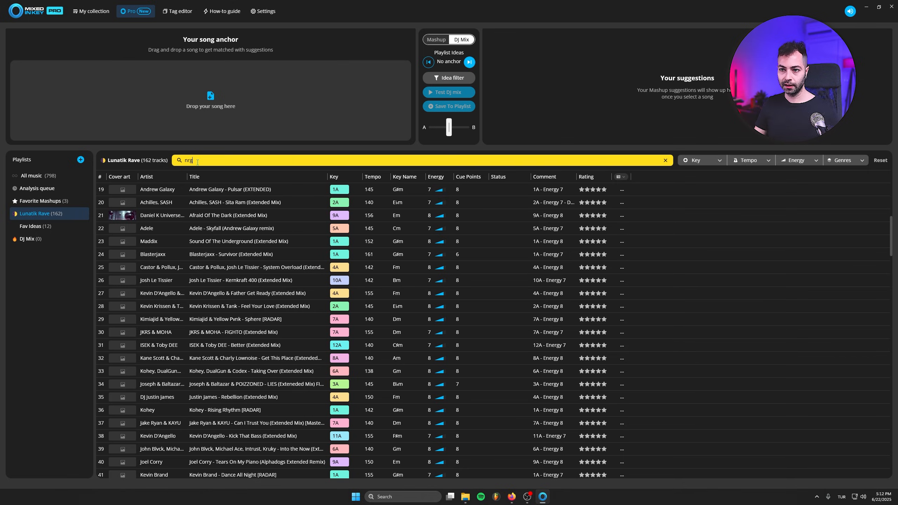
{"action": "left_click_drag", "start_coordinate": [205, 215], "coordinate": [151, 104]}
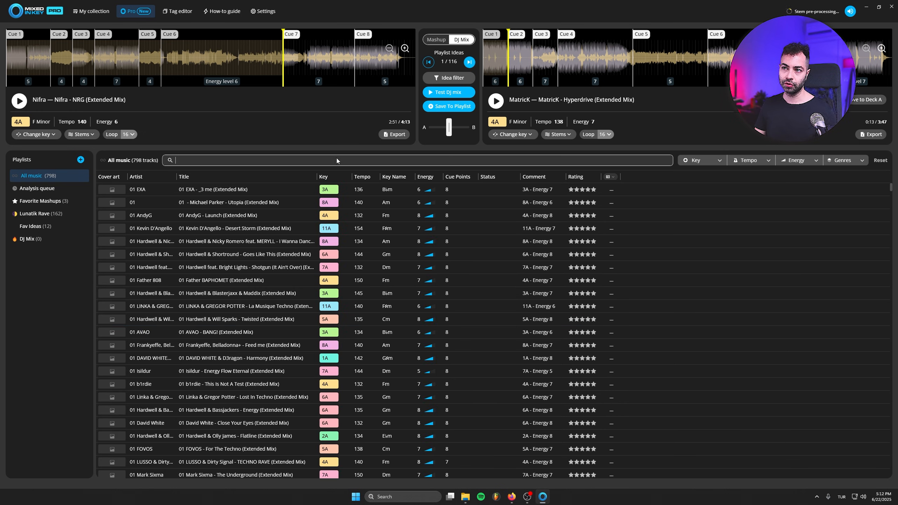
- Set NRG to start at Cue 8 and Hyperdrive at Cue 1, and start the DJ mix test
{"action": "left_click", "coordinate": [384, 69]}
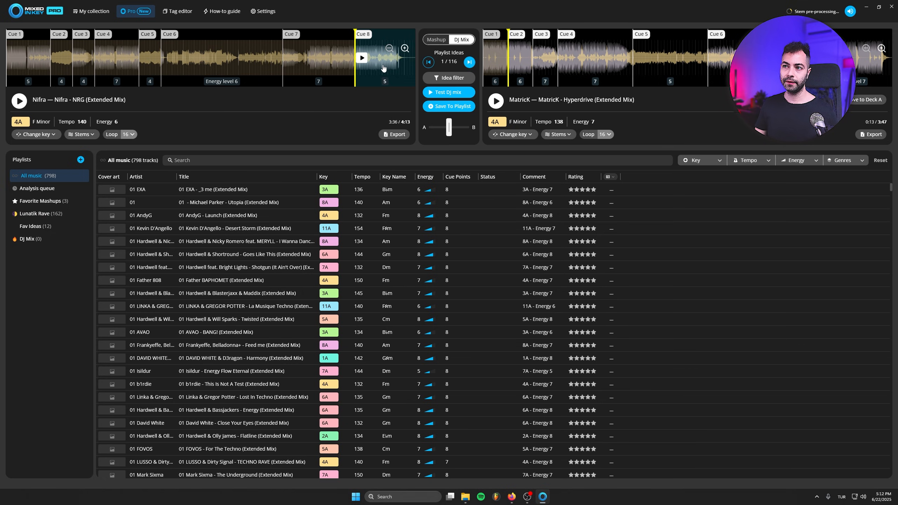
{"action": "left_click", "coordinate": [497, 73]}
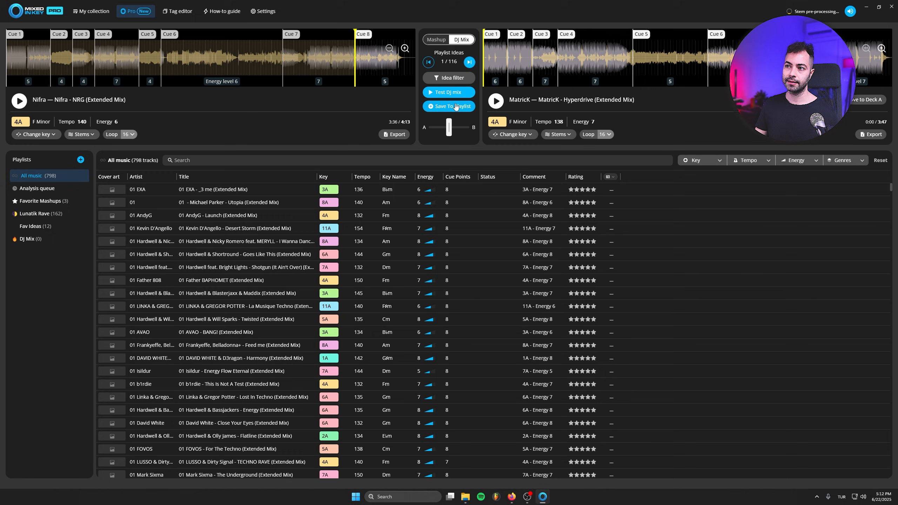
{"action": "left_click", "coordinate": [459, 92]}
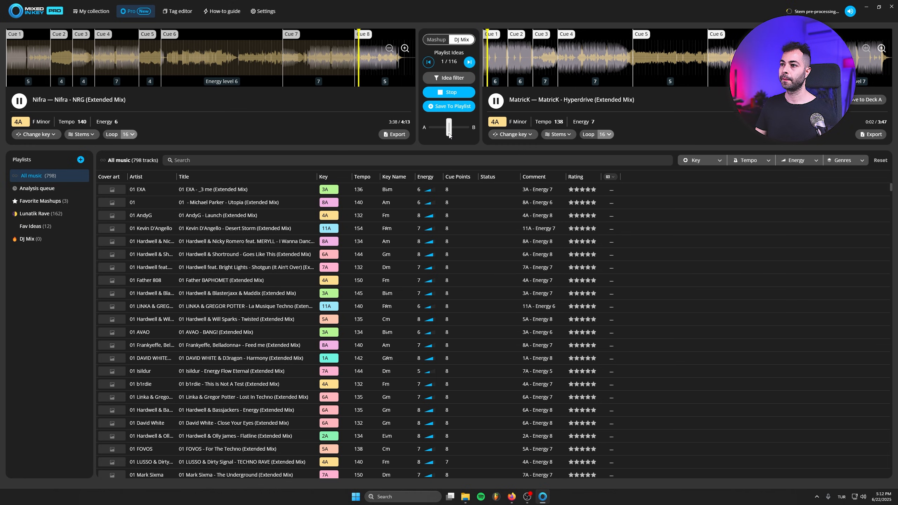
- Crossfade fully from NRG on deck A to Hyperdrive on deck B, and stop the mix test
{"action": "left_click", "coordinate": [405, 48]}
{"action": "left_click", "coordinate": [881, 49]}
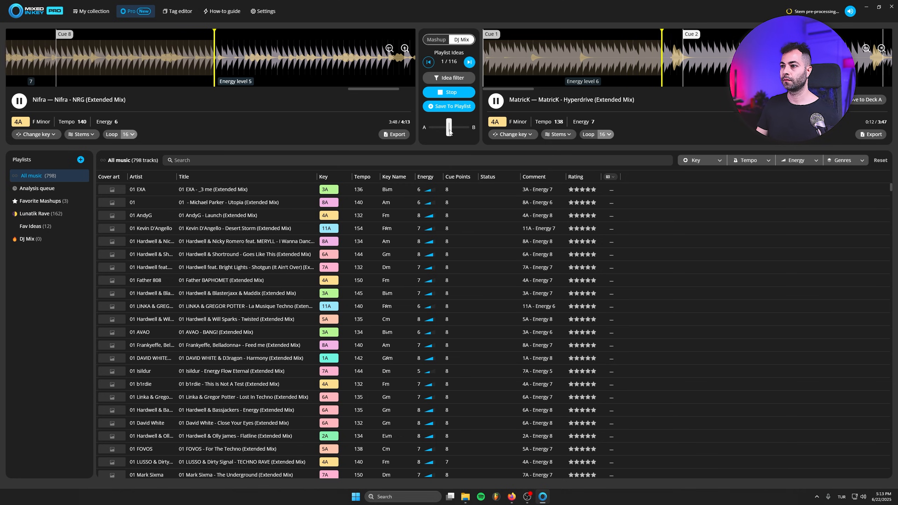
{"action": "left_click_drag", "start_coordinate": [450, 132], "coordinate": [468, 129]}
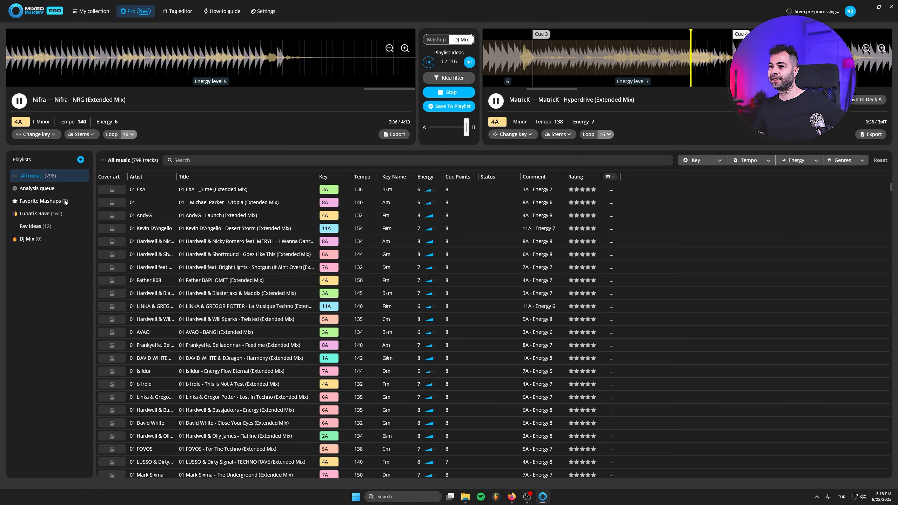
{"action": "left_click", "coordinate": [441, 96]}
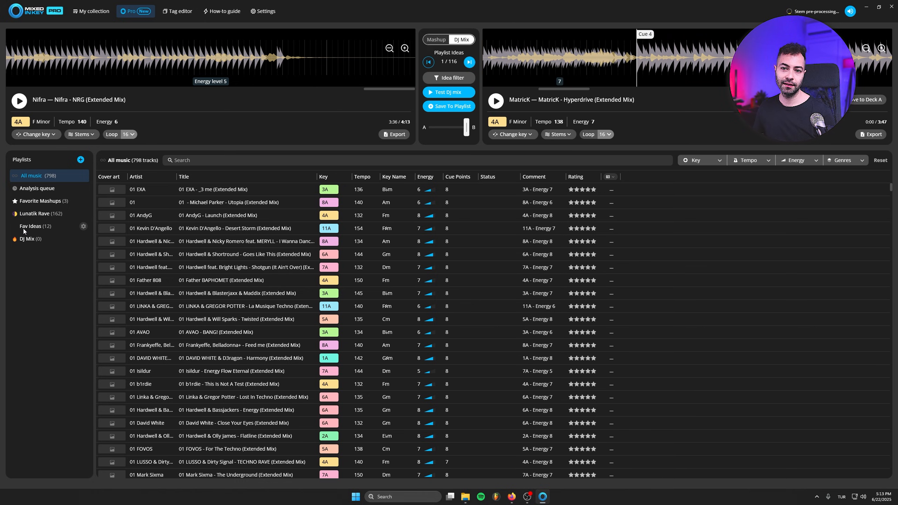
- Save the NRG and Hyperdrive pairing to the DJ Mix playlist
{"action": "left_click", "coordinate": [10, 243]}
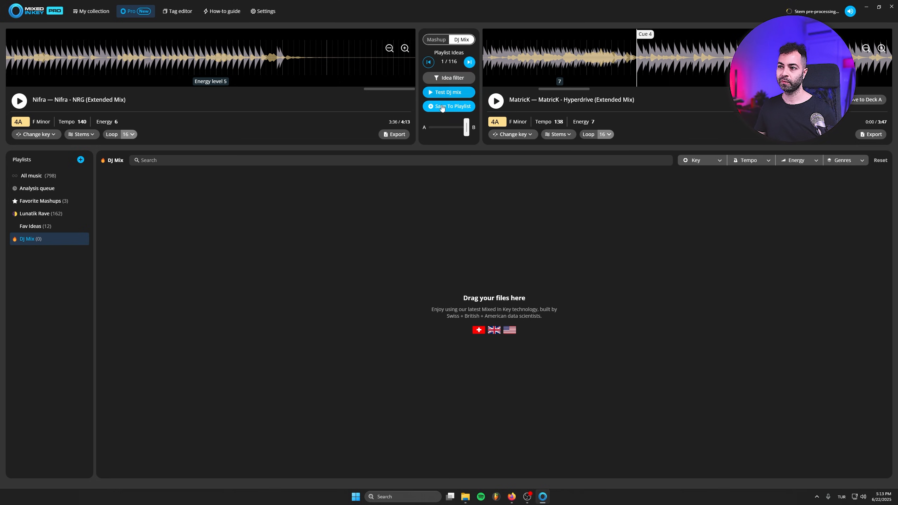
{"action": "left_click", "coordinate": [431, 107]}
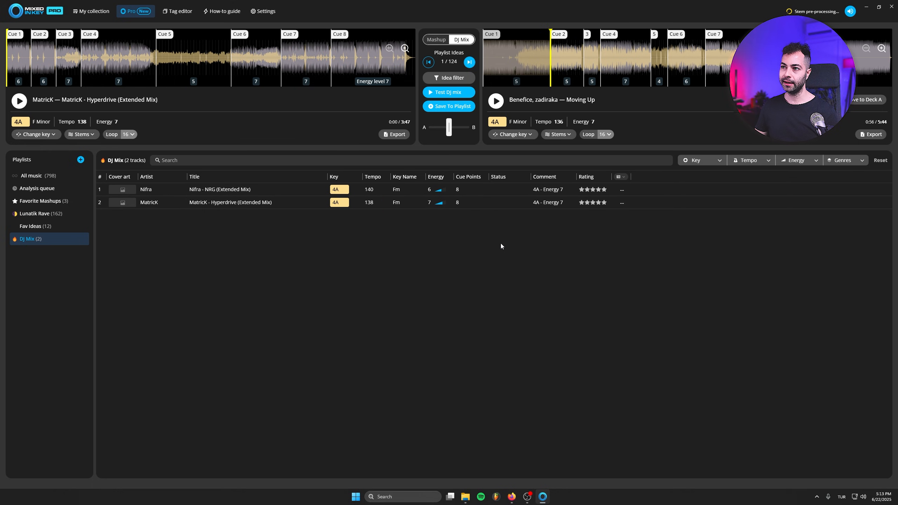
- Filter the playlist ideas to source tracks only from the Lunatik Rave playlist
{"action": "mouse_move", "coordinate": [106, 77]}
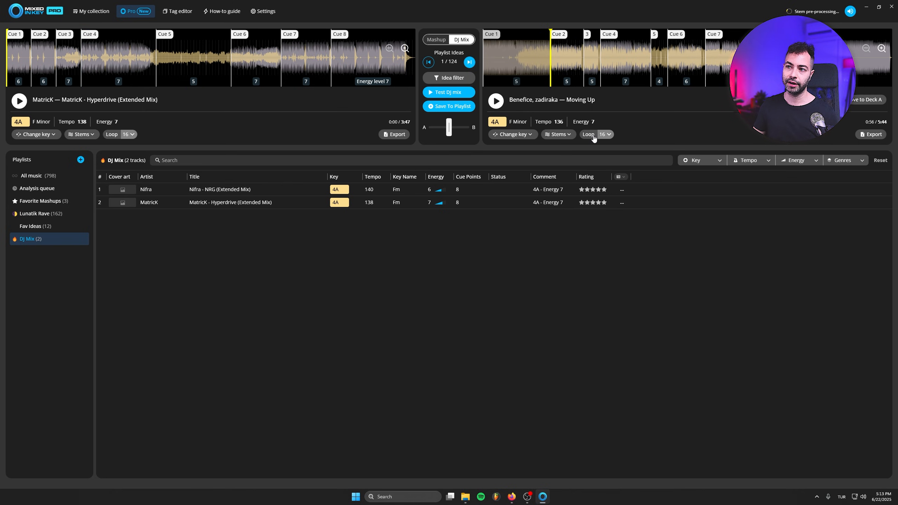
{"action": "left_click", "coordinate": [448, 78]}
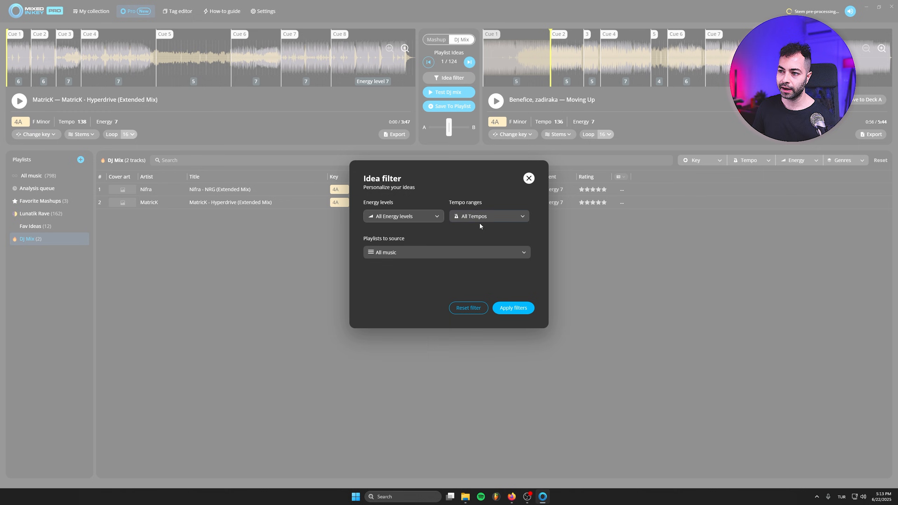
{"action": "left_click", "coordinate": [434, 257]}
{"action": "left_click", "coordinate": [510, 270]}
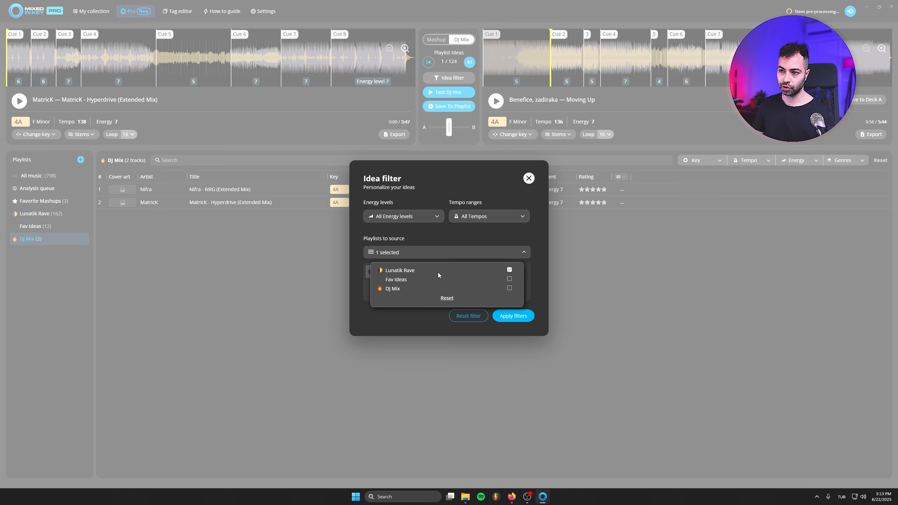
{"action": "left_click", "coordinate": [540, 281]}
{"action": "left_click", "coordinate": [527, 313]}
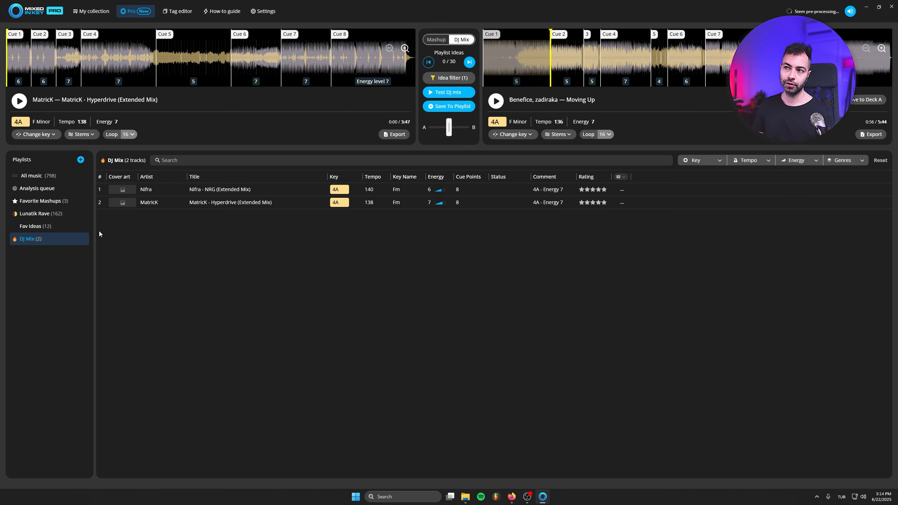
- Browse the filtered playlist ideas for Hyperdrive, comparing the keys and tempos of Nemesis and Cyanide
{"action": "left_click", "coordinate": [469, 62]}
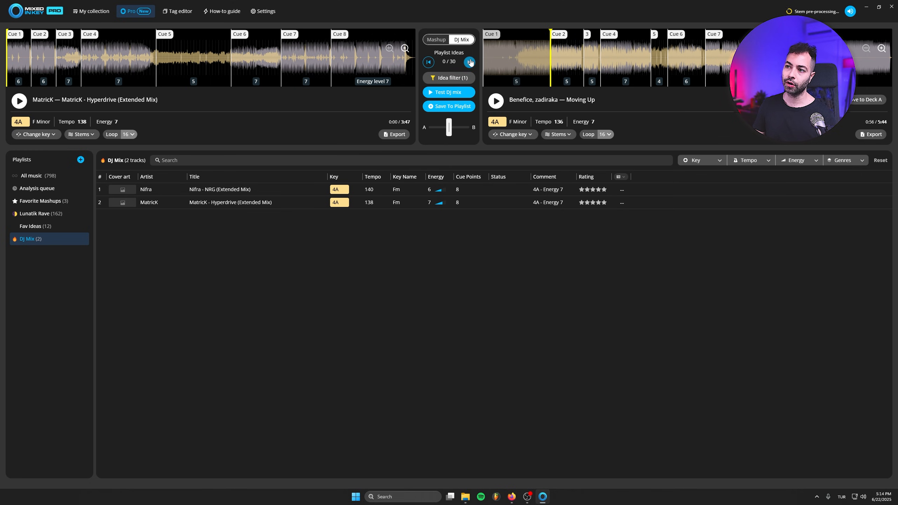
{"action": "left_click", "coordinate": [469, 62]}
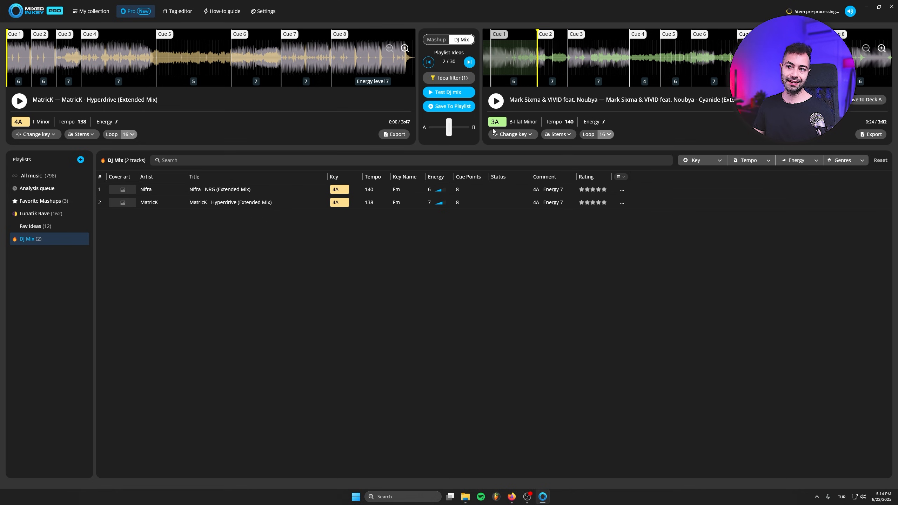
{"action": "left_click", "coordinate": [429, 62]}
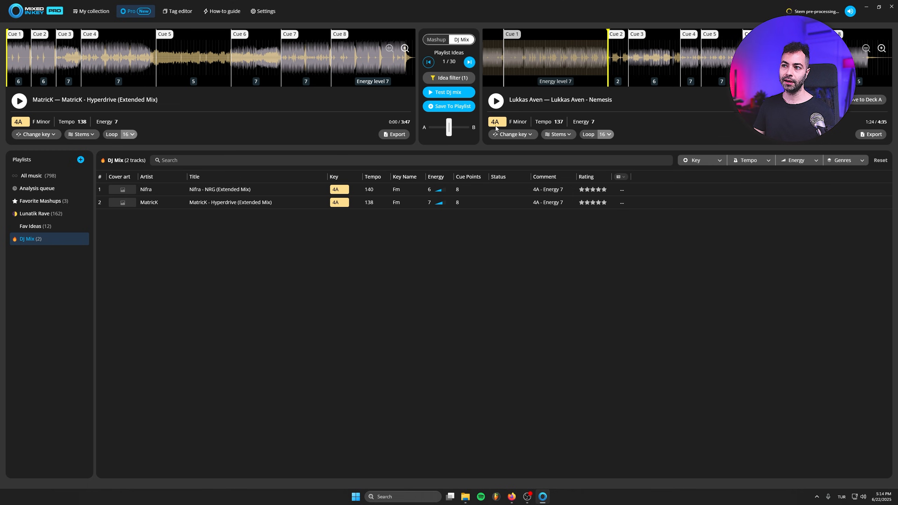
{"action": "left_click", "coordinate": [469, 62]}
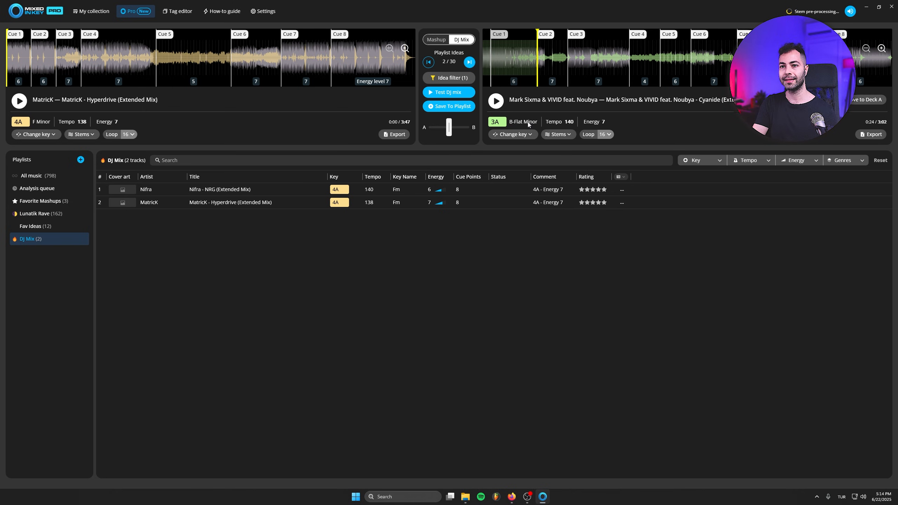
- Set Hyperdrive on deck A to Cue 8 and audition that segment
{"action": "left_click", "coordinate": [377, 70]}
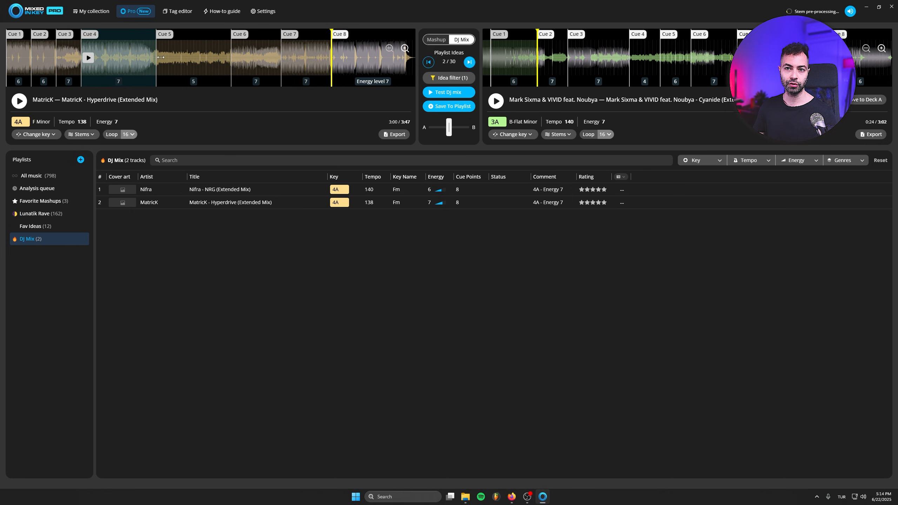
{"action": "left_click", "coordinate": [405, 49]}
{"action": "left_click_drag", "start_coordinate": [320, 89], "coordinate": [360, 88]}
{"action": "left_click", "coordinate": [227, 58]}
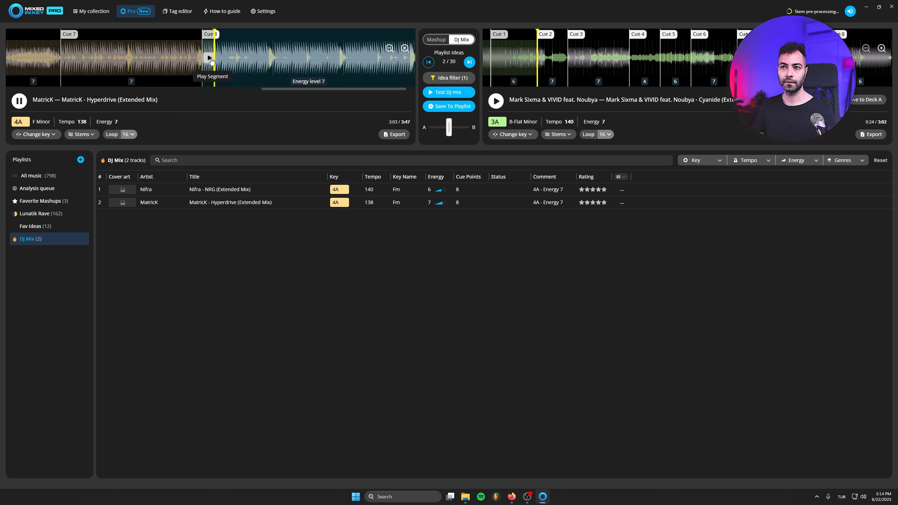
{"action": "left_click", "coordinate": [205, 58]}
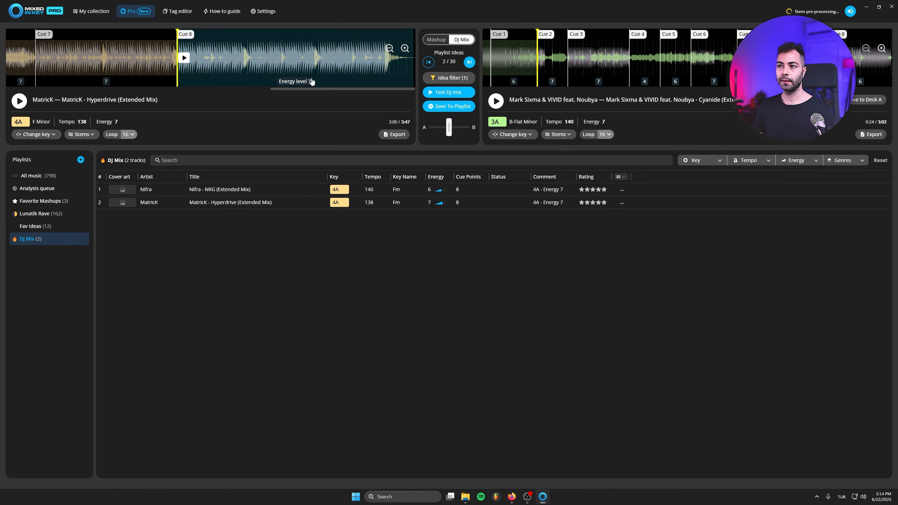
- Nudge Hyperdrive's Cue 8 marker into line with the beat on deck A and replay the segment to check its timing
{"action": "mouse_move", "coordinate": [176, 76]}
{"action": "left_mouse_down"}
{"action": "mouse_move", "coordinate": [246, 74]}
{"action": "mouse_move", "coordinate": [177, 79]}
{"action": "left_mouse_up"}
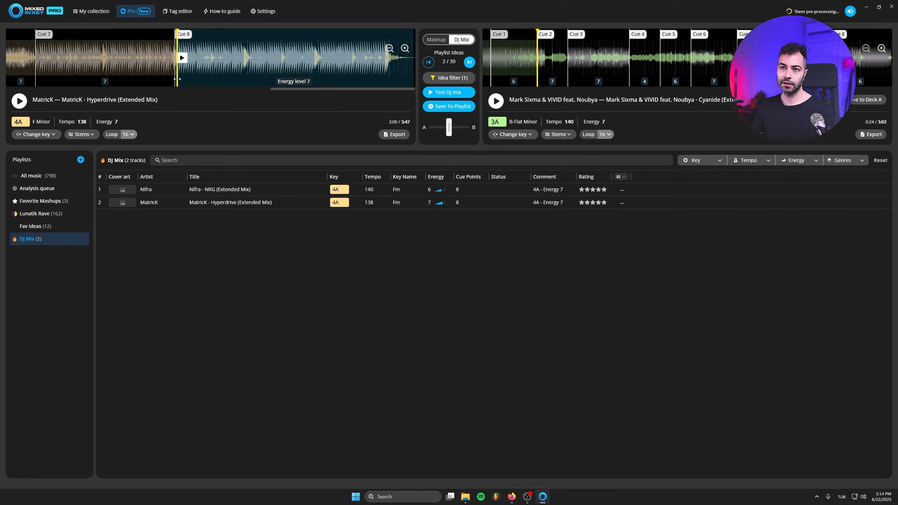
{"action": "left_click", "coordinate": [405, 48]}
{"action": "left_click", "coordinate": [405, 48]}
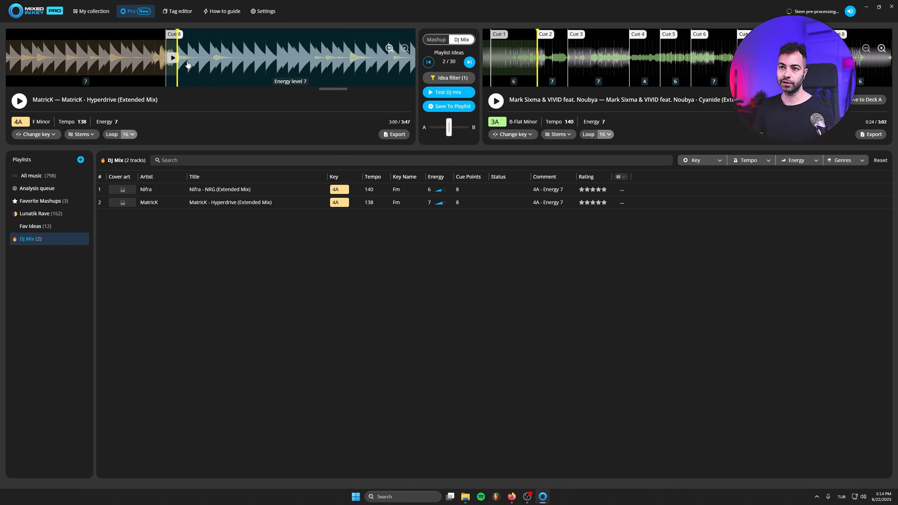
{"action": "left_click", "coordinate": [172, 58]}
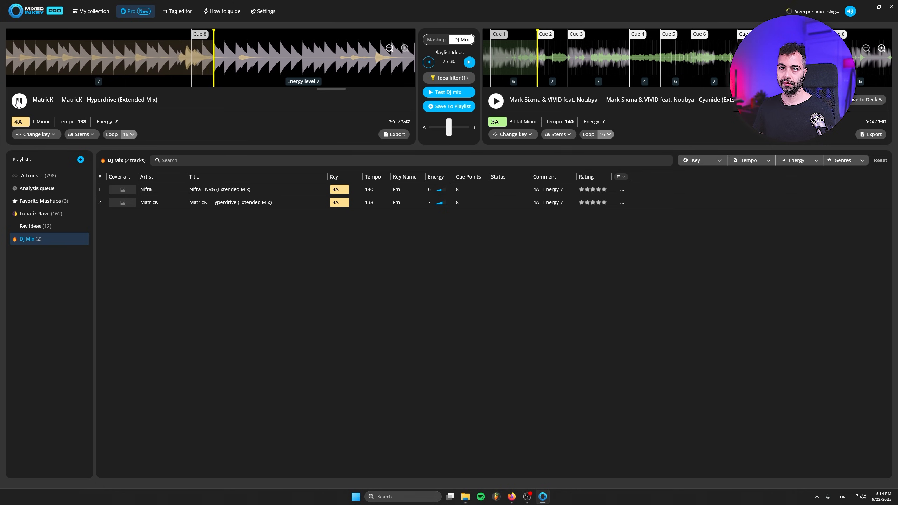
{"action": "left_click", "coordinate": [192, 59]}
{"action": "left_click_drag", "start_coordinate": [188, 62], "coordinate": [197, 64]}
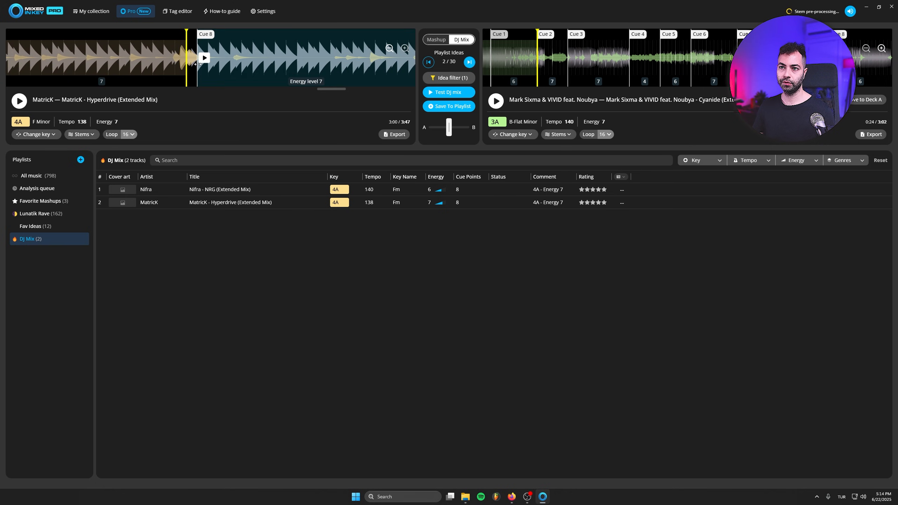
{"action": "left_click", "coordinate": [200, 58]}
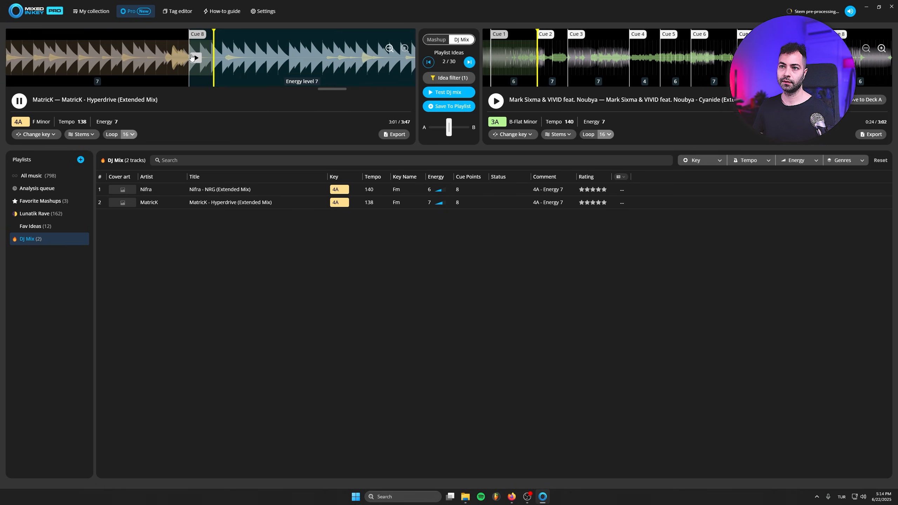
{"action": "left_click", "coordinate": [192, 58]}
{"action": "left_click", "coordinate": [389, 49]}
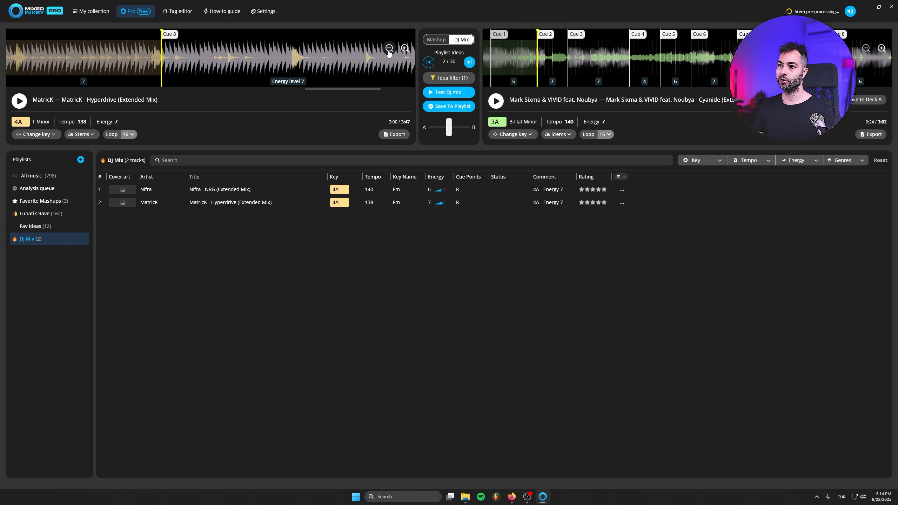
{"action": "left_click", "coordinate": [389, 49]}
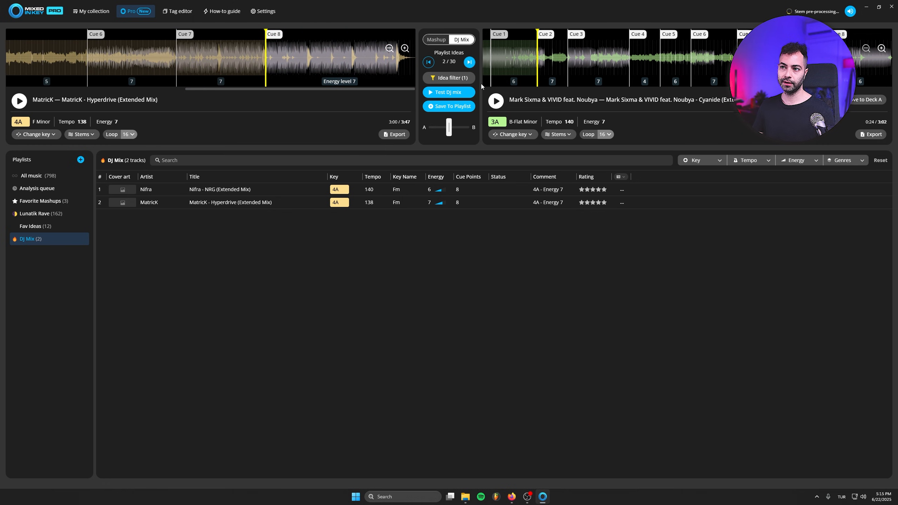
- Test the mix from Hyperdrive's Cue 8 into Cyanide's Cue 1, crossfade fully to deck B, and stop playback
{"action": "left_click", "coordinate": [516, 82]}
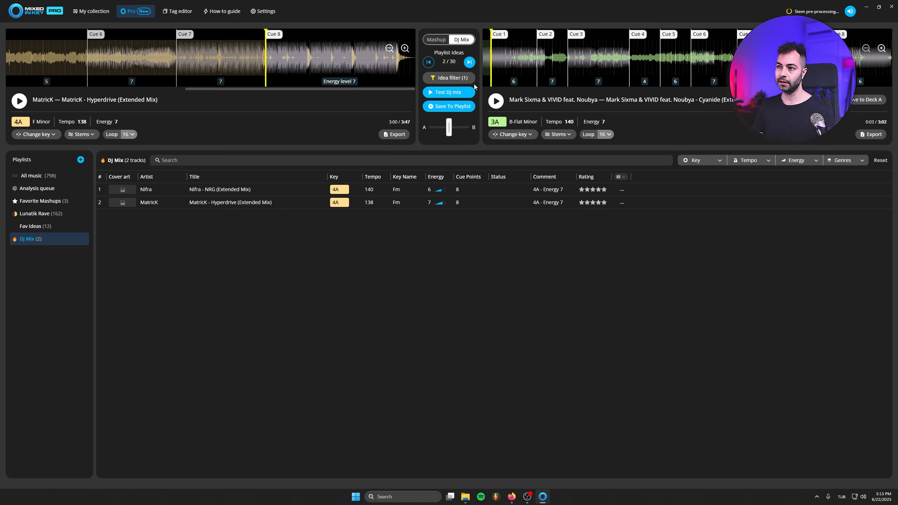
{"action": "left_click", "coordinate": [498, 59]}
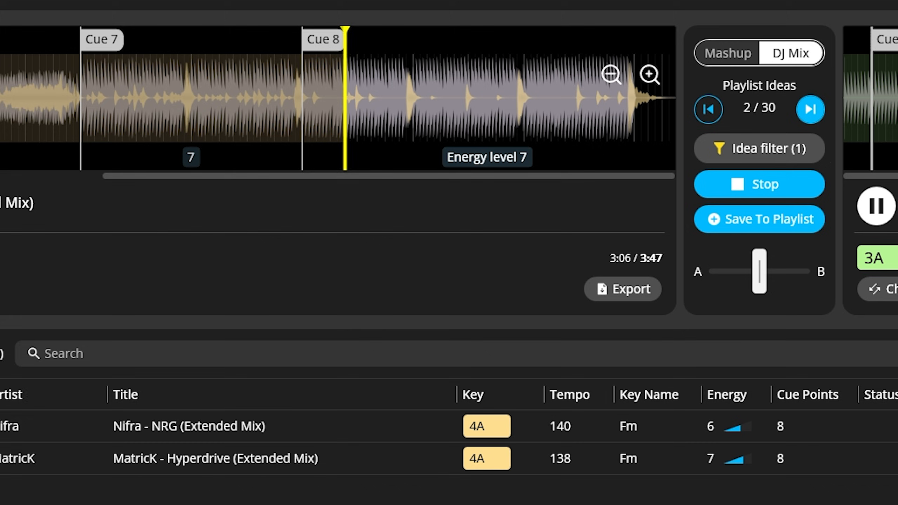
{"action": "left_click_drag", "start_coordinate": [726, 270], "coordinate": [733, 270]}
{"action": "left_click_drag", "start_coordinate": [593, 268], "coordinate": [606, 270]}
{"action": "left_click_drag", "start_coordinate": [468, 270], "coordinate": [457, 276]}
{"action": "left_click_drag", "start_coordinate": [365, 276], "coordinate": [357, 278]}
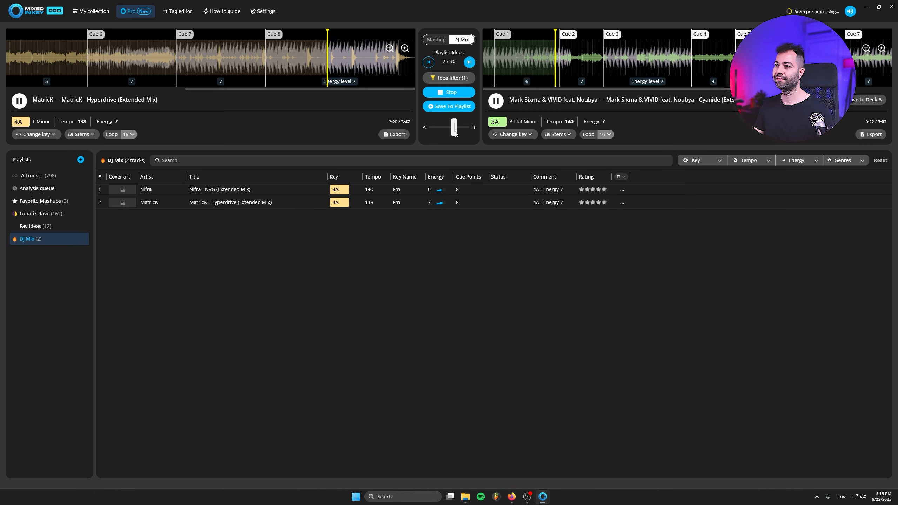
{"action": "left_click_drag", "start_coordinate": [457, 133], "coordinate": [467, 133]}
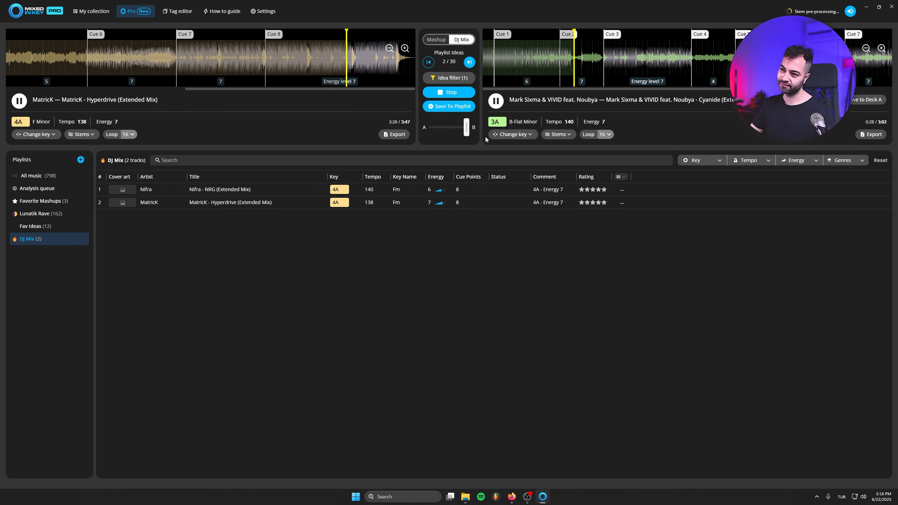
{"action": "left_click", "coordinate": [449, 92]}
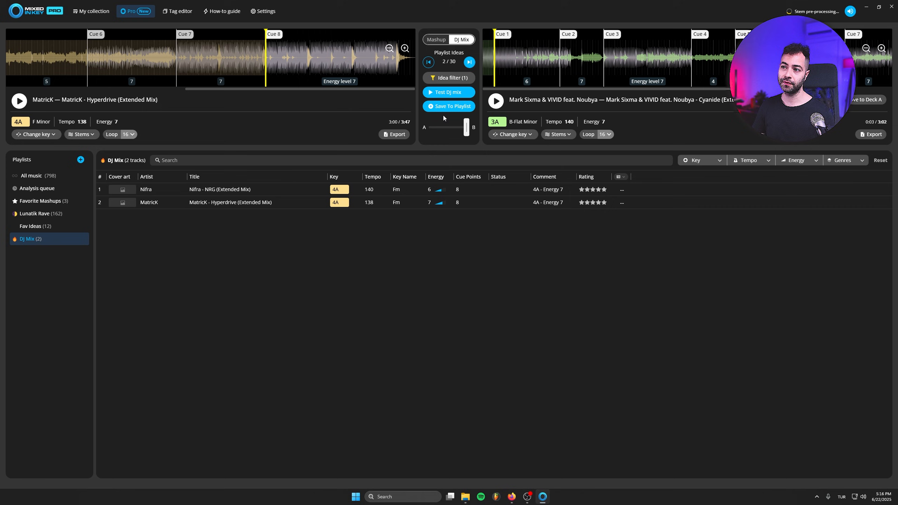
- Save Cyanide to the DJ Mix playlist and advance the playlist ideas to XLERATOR
{"action": "left_click", "coordinate": [431, 108]}
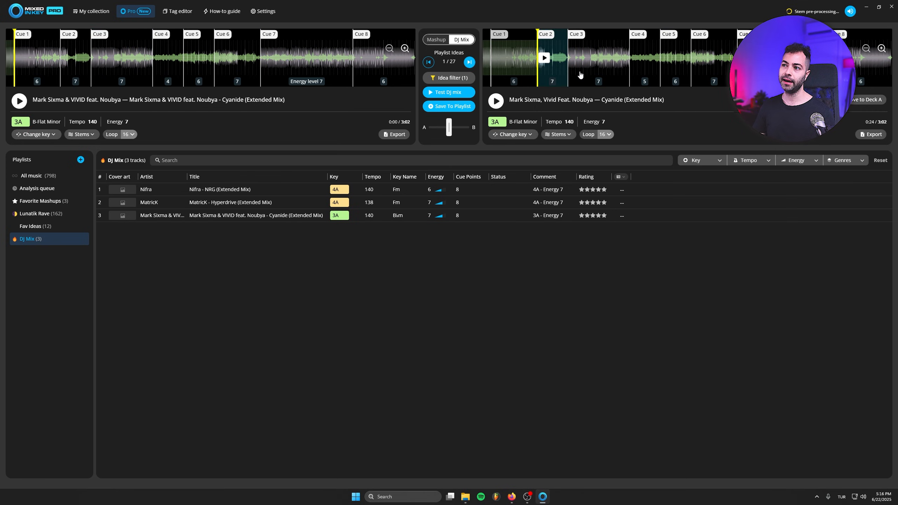
{"action": "left_click", "coordinate": [470, 63]}
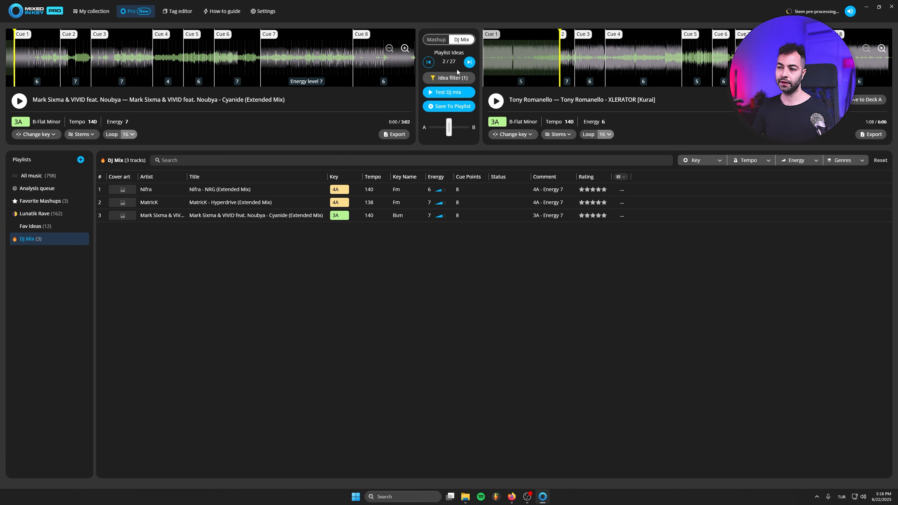
- Test the mix from Cyanide's Cue 8 into XLERATOR's Cue 2 with the crossfader, and stop playback
{"action": "left_click", "coordinate": [453, 92]}
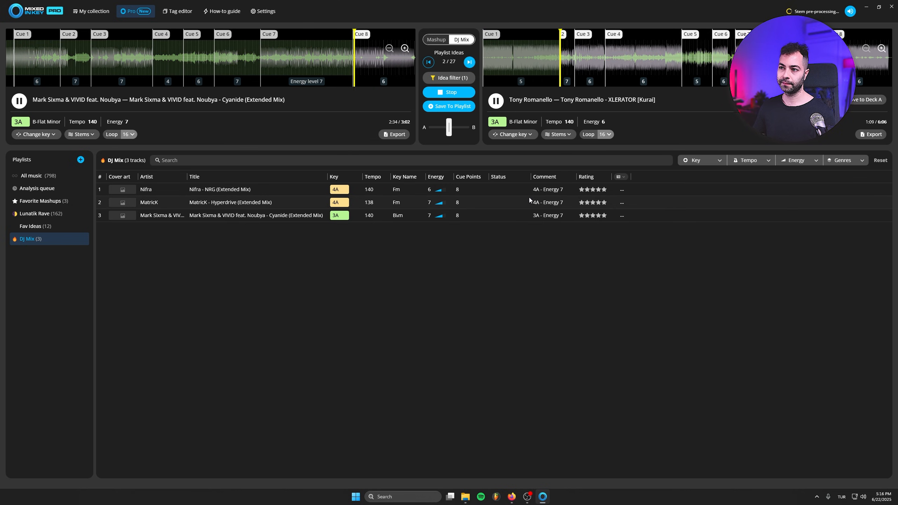
{"action": "left_click_drag", "start_coordinate": [453, 131], "coordinate": [434, 131]}
{"action": "left_click", "coordinate": [450, 127]}
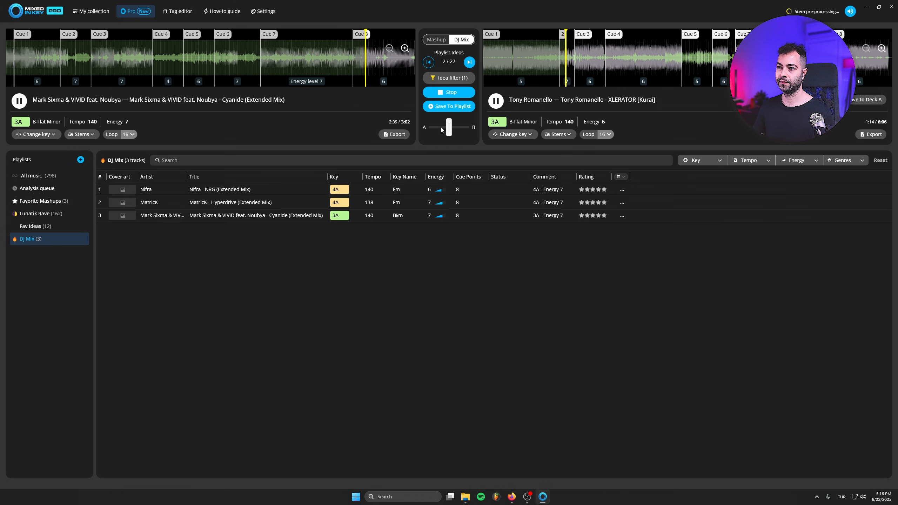
{"action": "left_click", "coordinate": [449, 93]}
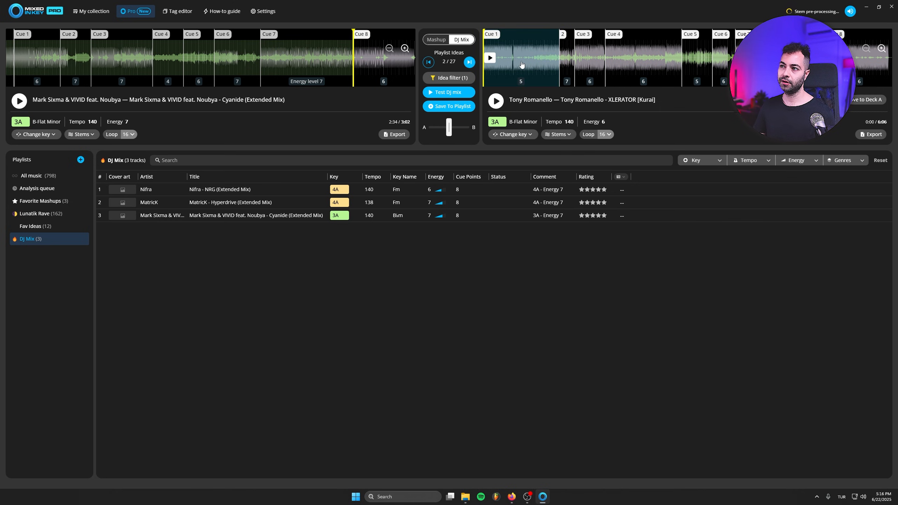
- Retest the mix with XLERATOR playing from its opening, and move XLERATOR's Cue 1 marker to 0:27
{"action": "left_click", "coordinate": [442, 93]}
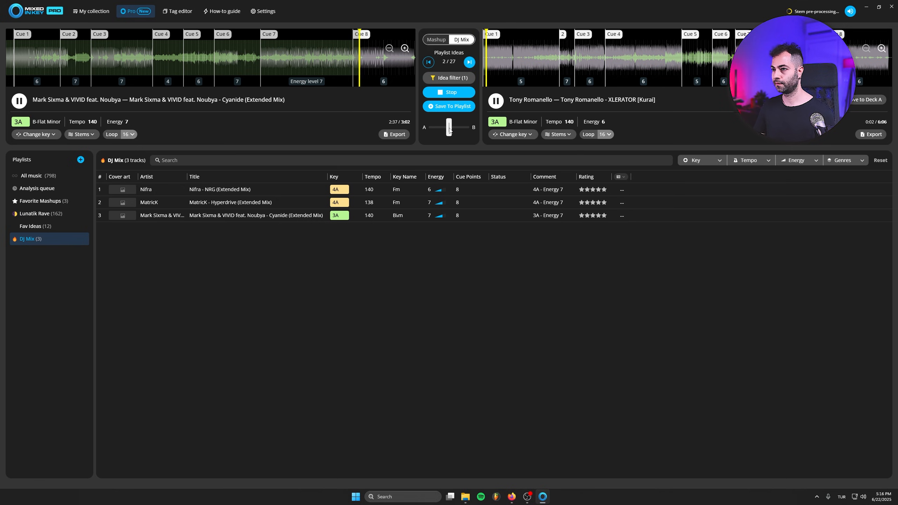
{"action": "left_click", "coordinate": [405, 48]}
{"action": "left_click", "coordinate": [882, 48]}
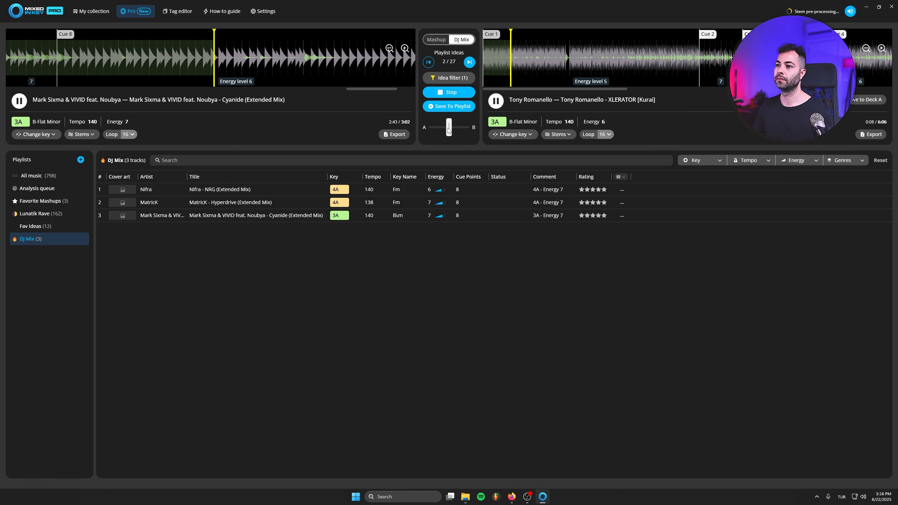
{"action": "left_click_drag", "start_coordinate": [449, 129], "coordinate": [450, 128]}
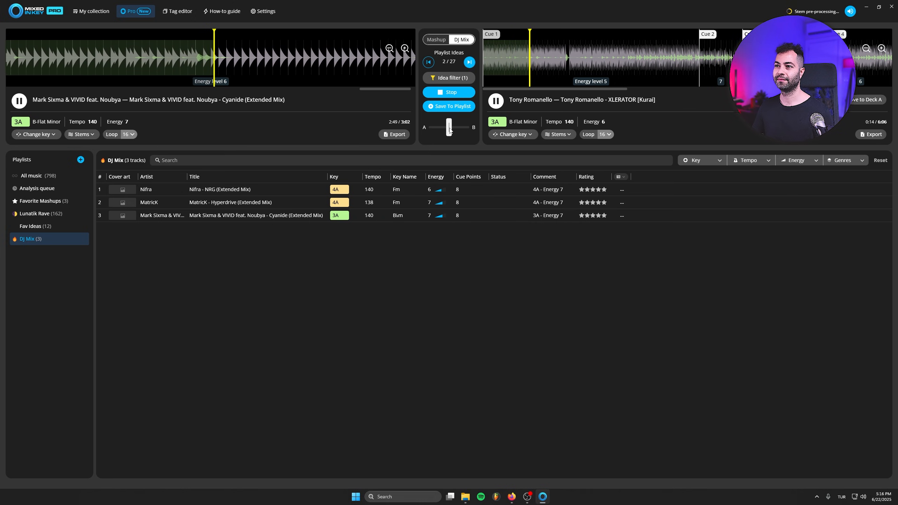
{"action": "left_click", "coordinate": [389, 49]}
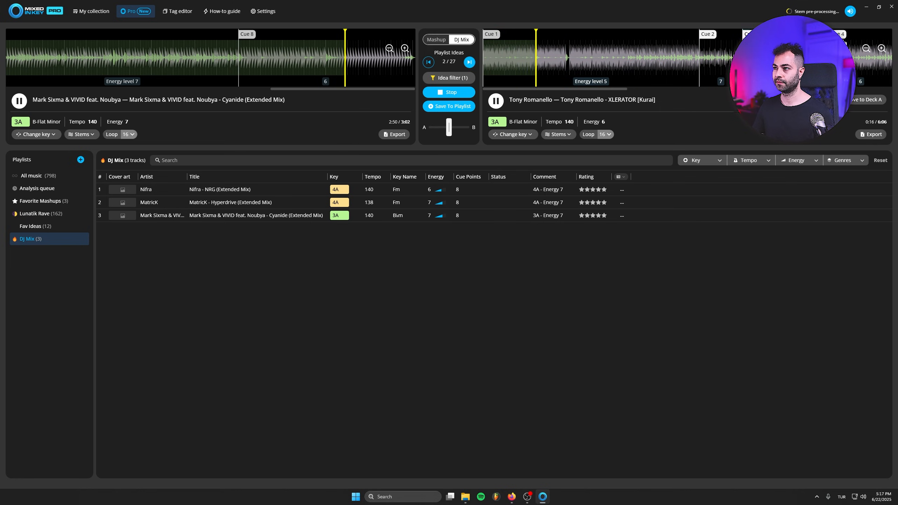
{"action": "left_click", "coordinate": [867, 48]}
{"action": "left_click", "coordinate": [469, 93]}
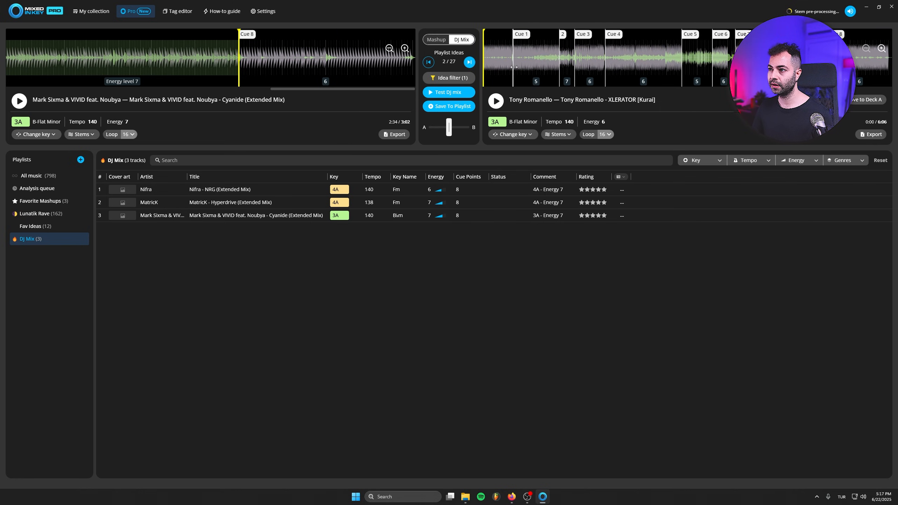
- Test the mix from Cyanide's Cue 8 into XLERATOR's repositioned Cue 1, crossfade fully to deck B, and stop playback
{"action": "left_click", "coordinate": [449, 92]}
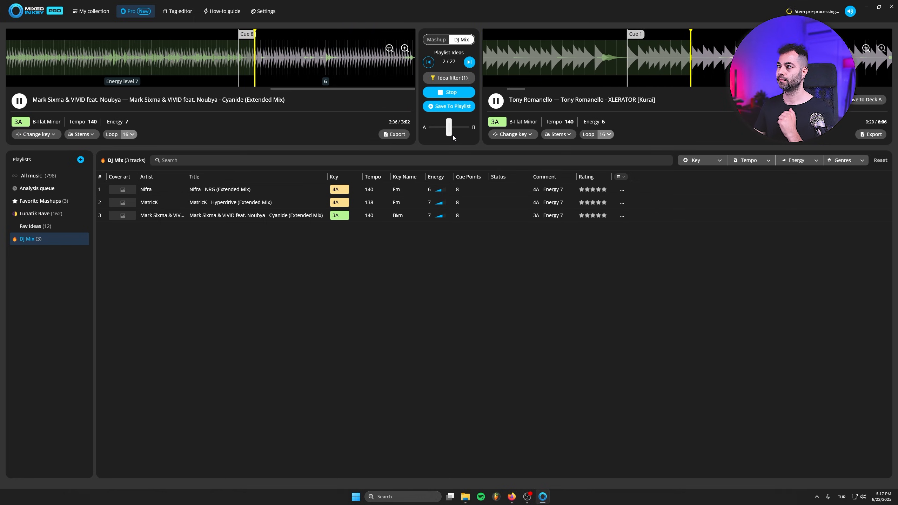
{"action": "left_click", "coordinate": [405, 48]}
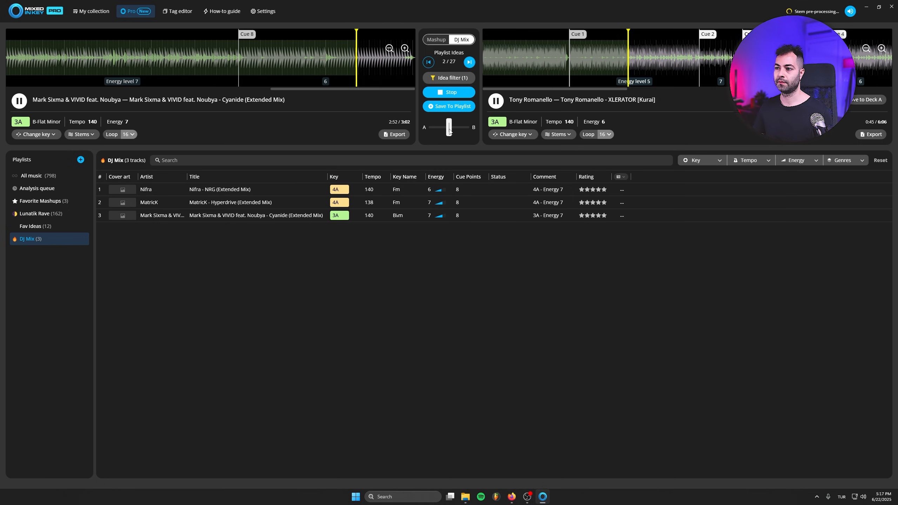
{"action": "left_click_drag", "start_coordinate": [450, 129], "coordinate": [468, 129]}
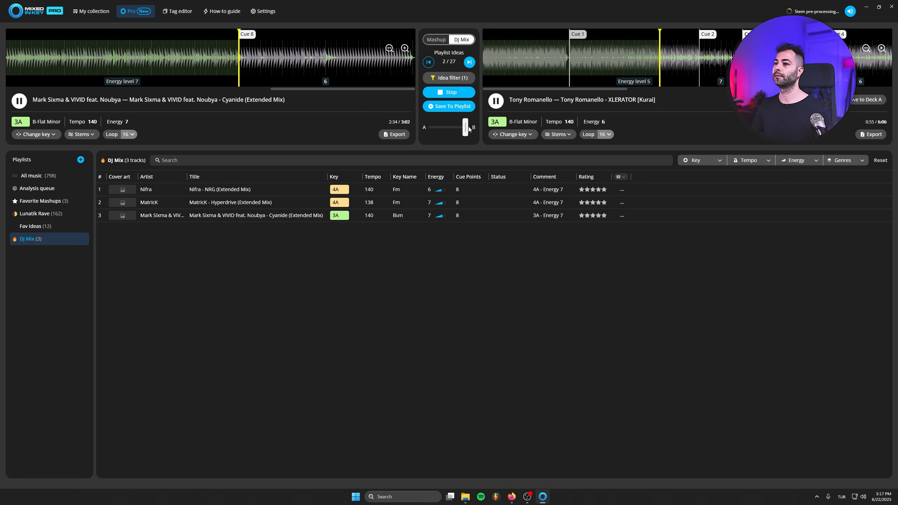
{"action": "left_click", "coordinate": [447, 92]}
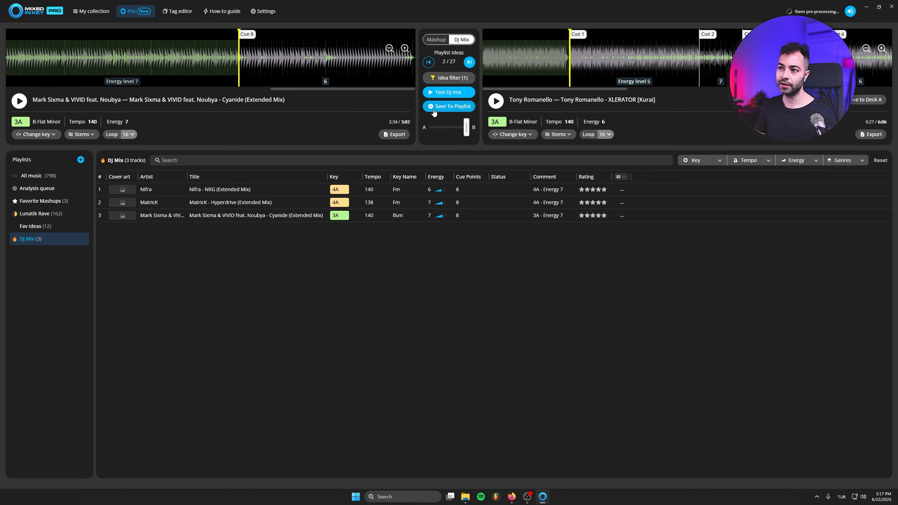
- Save XLERATOR to the DJ Mix playlist and advance the playlist ideas past Be Free to Sita Ram
{"action": "left_click", "coordinate": [432, 107]}
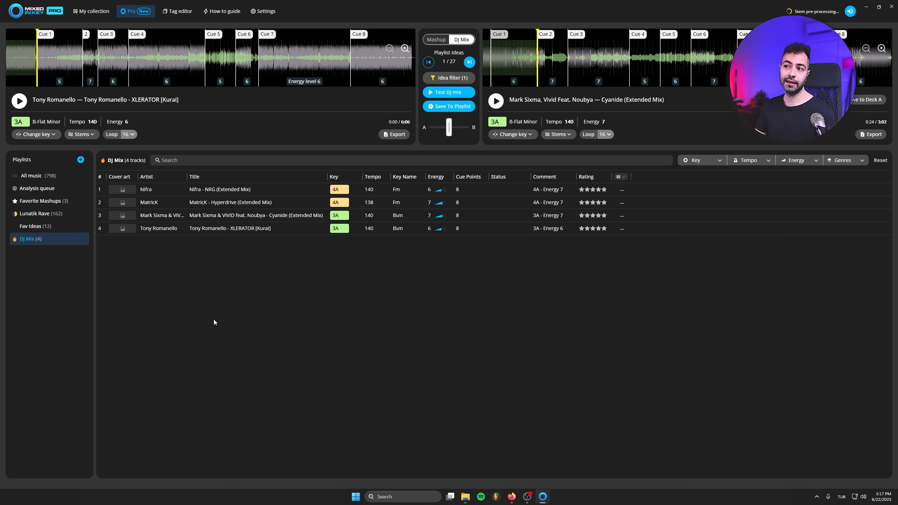
{"action": "left_click", "coordinate": [469, 63]}
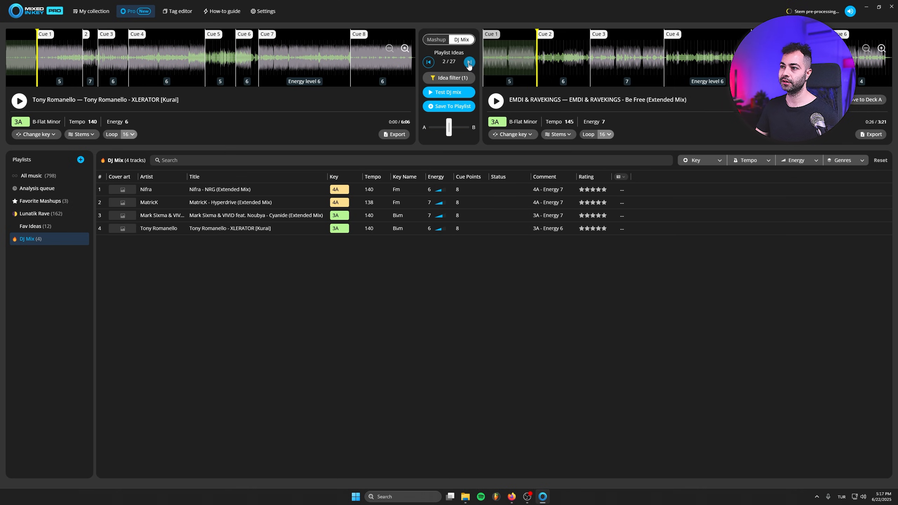
{"action": "left_click", "coordinate": [470, 62]}
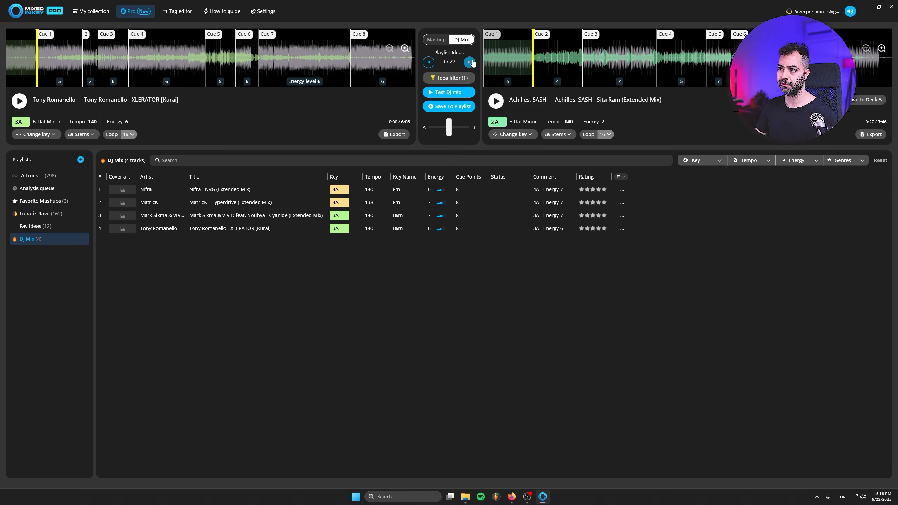
- Test the mix from XLERATOR's Cue 8 into Sita Ram's opening, crossfading fully to deck B, and save Sita Ram to the DJ Mix playlist
{"action": "left_click", "coordinate": [453, 93]}
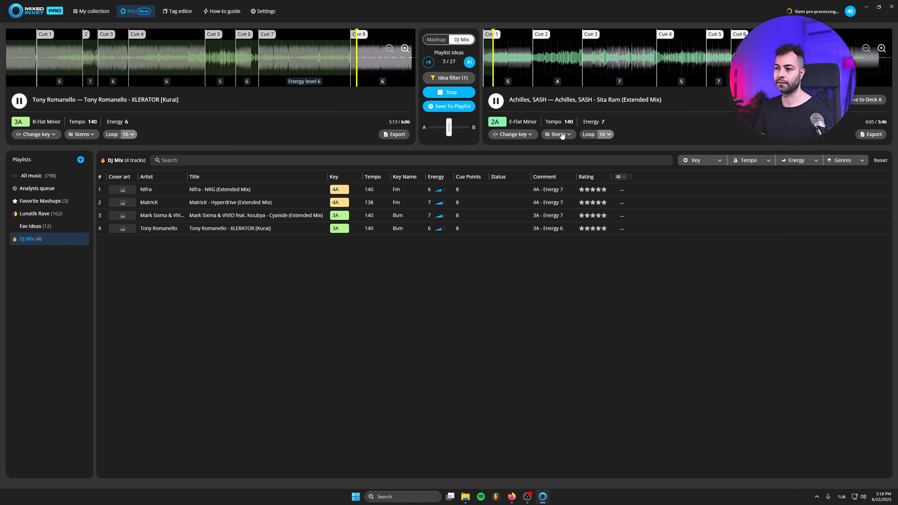
{"action": "scroll", "coordinate": [523, 64], "scroll_direction": "up", "scroll_amount": 3}
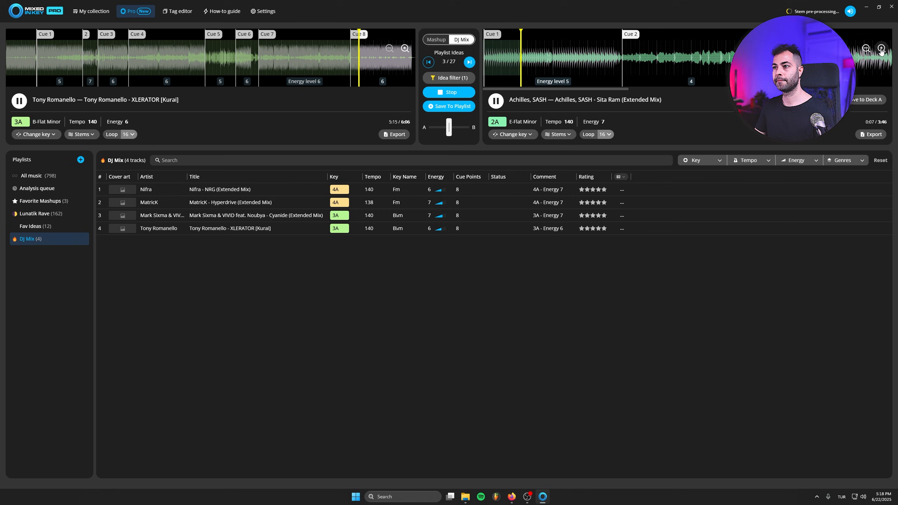
{"action": "scroll", "coordinate": [403, 60], "scroll_direction": "up", "scroll_amount": 3}
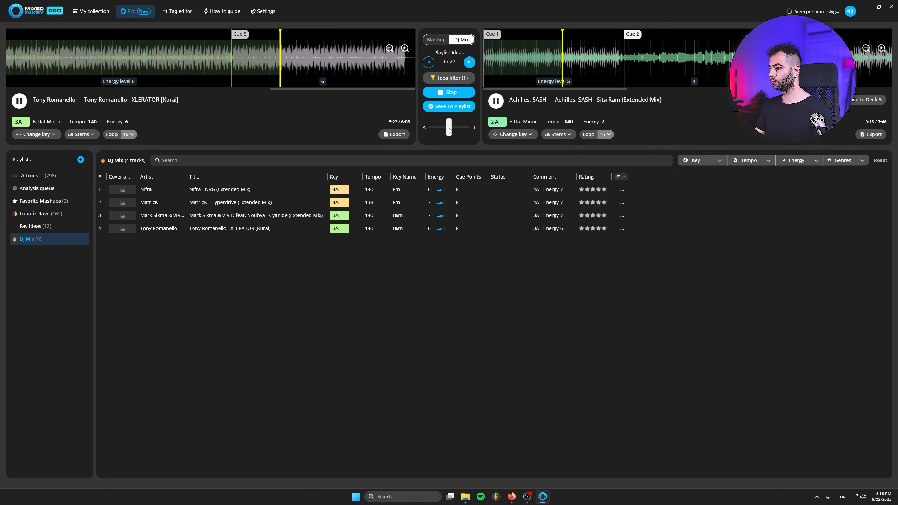
{"action": "left_click_drag", "start_coordinate": [449, 128], "coordinate": [477, 126]}
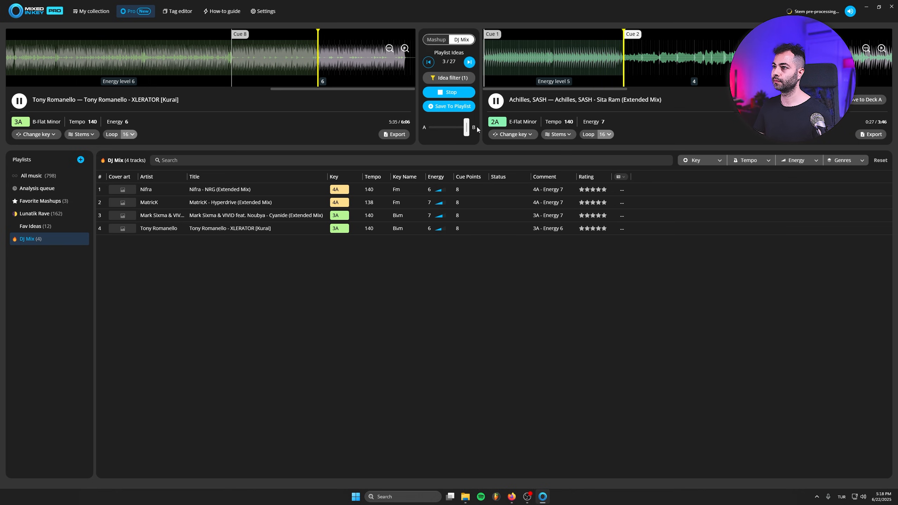
{"action": "left_click", "coordinate": [457, 95]}
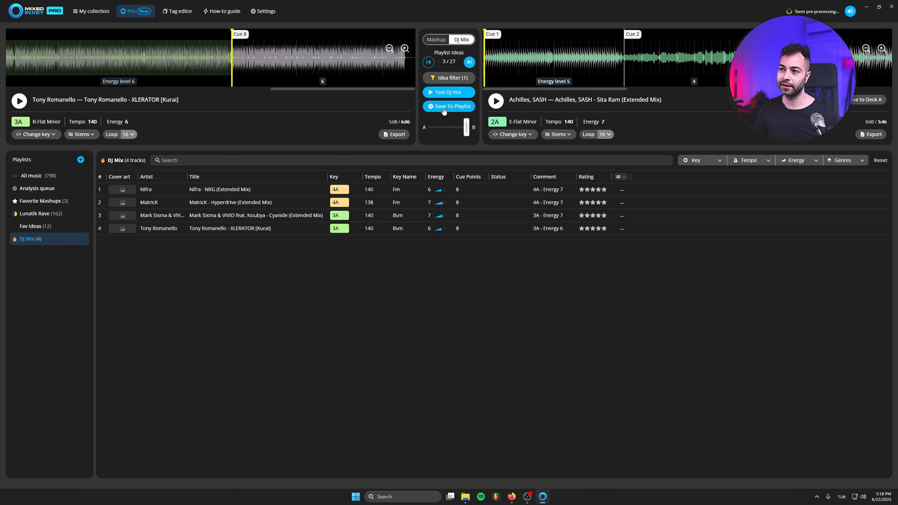
{"action": "left_click", "coordinate": [432, 106]}
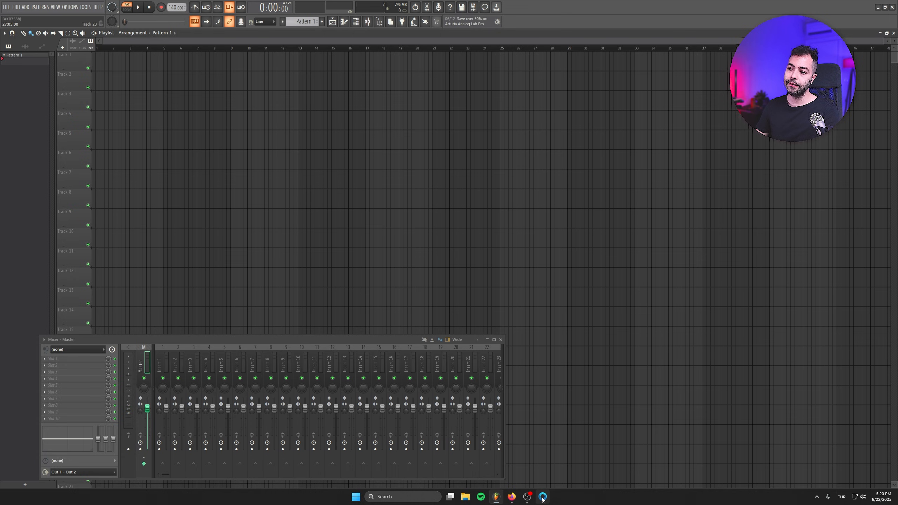
- Place MatricK - Hyperdrive from the Mixed In Key DJ Mix playlist on Track 6 in FL Studio at about bar 8
{"action": "left_click", "coordinate": [543, 497]}
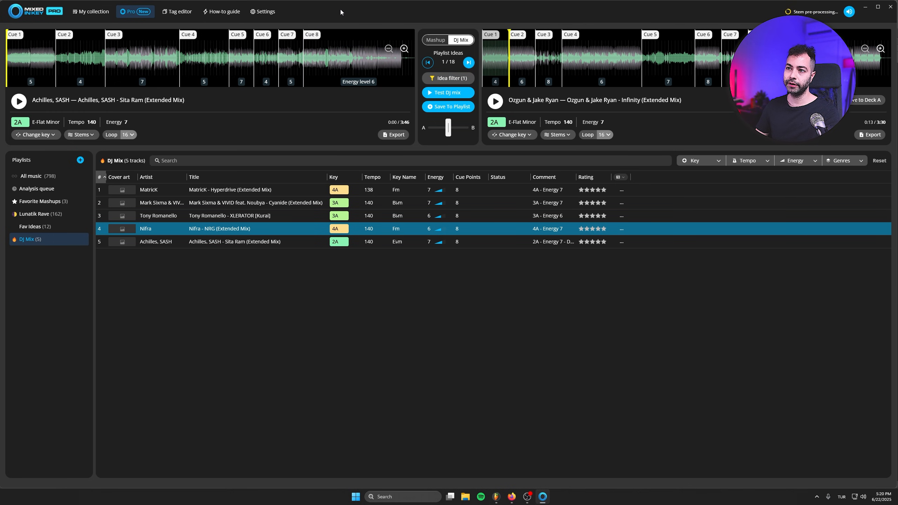
{"action": "left_click_drag", "start_coordinate": [341, 9], "coordinate": [490, 212]}
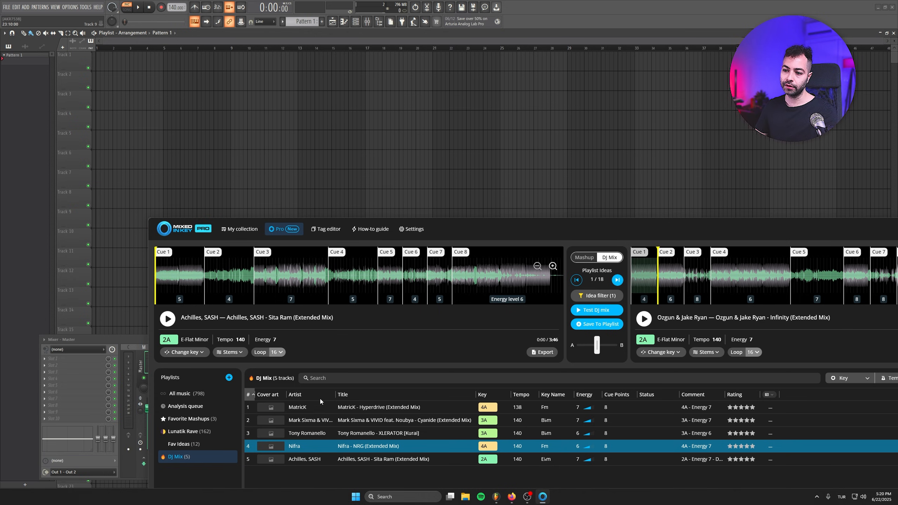
{"action": "left_click_drag", "start_coordinate": [320, 404], "coordinate": [211, 159]}
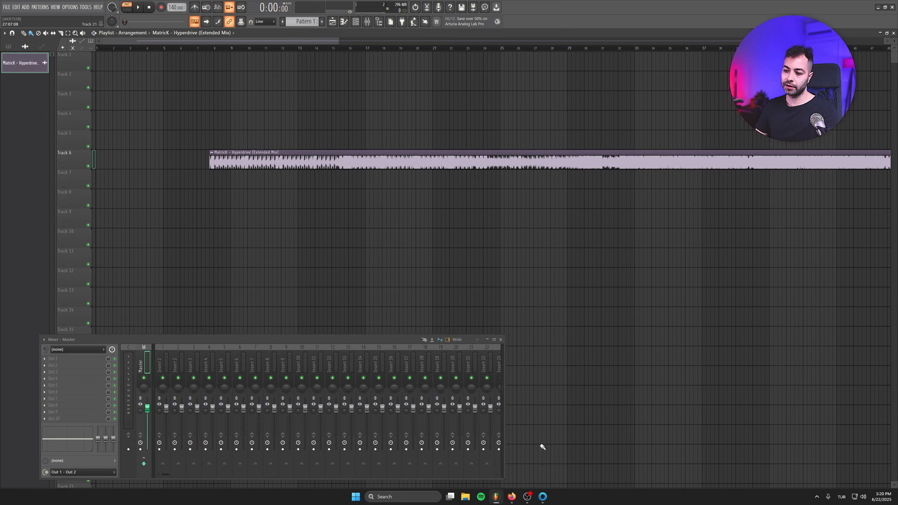
- Place Mark Sixma & VIVID's Cyanide from the Mixed In Key playlist on Track 8 in FL Studio at about bar 23
{"action": "left_click", "coordinate": [543, 496]}
{"action": "left_click", "coordinate": [311, 424]}
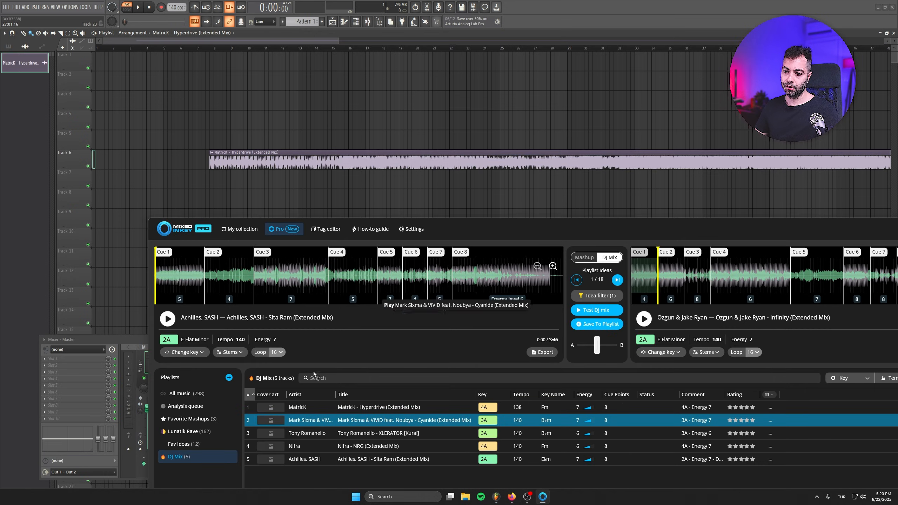
{"action": "left_click_drag", "start_coordinate": [466, 201], "coordinate": [467, 202]}
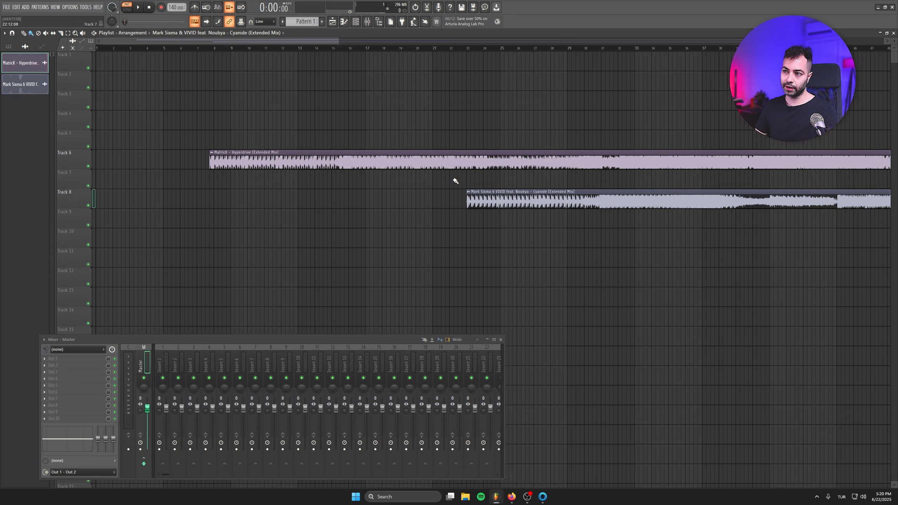
- Shift the Hyperdrive clip earlier and the Cyanide clip further along the FL Studio arrangement timeline
{"action": "left_click_drag", "start_coordinate": [457, 161], "coordinate": [343, 161]}
{"action": "left_click_drag", "start_coordinate": [506, 204], "coordinate": [593, 174]}
{"action": "scroll", "coordinate": [226, 257], "scroll_direction": "down", "scroll_amount": 5}
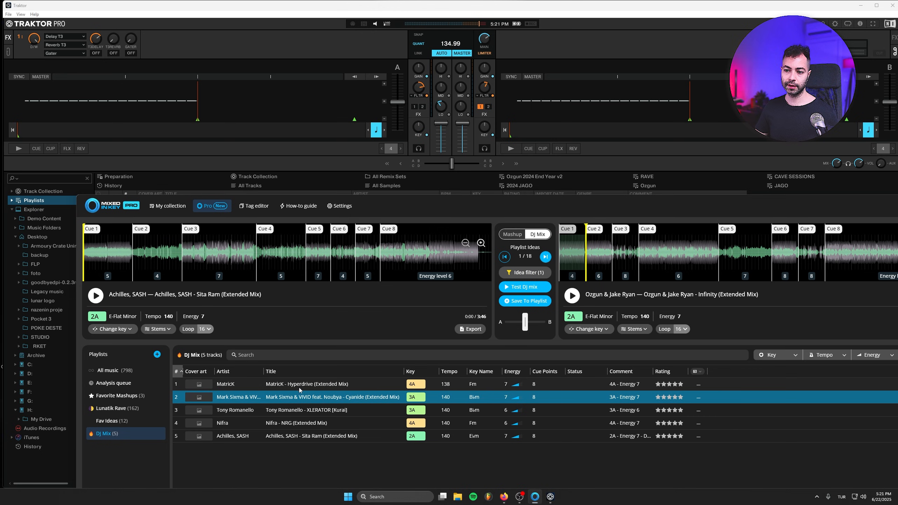
- Load Hyperdrive from the Mixed In Key DJ Mix playlist onto Traktor's deck A and Cyanide onto deck B, and switch to Traktor
{"action": "left_click", "coordinate": [318, 385]}
{"action": "left_click_drag", "start_coordinate": [318, 385], "coordinate": [156, 98]}
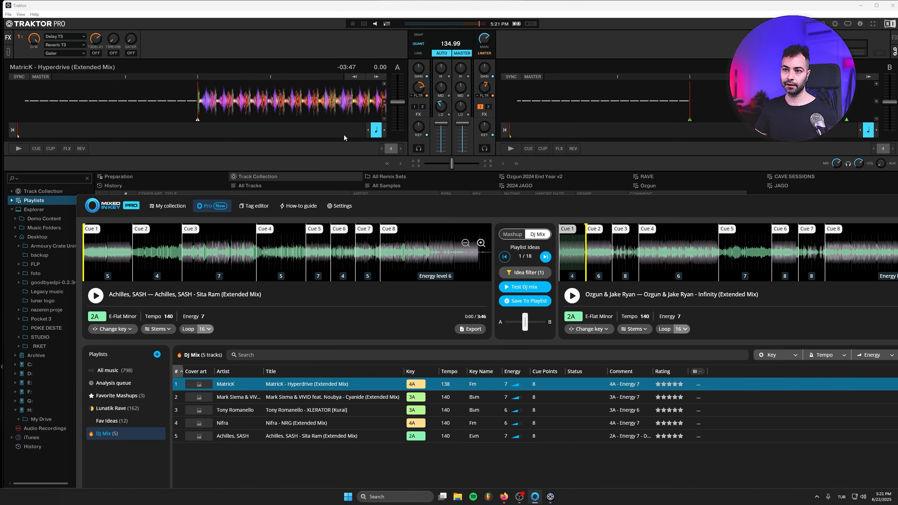
{"action": "left_click_drag", "start_coordinate": [409, 397], "coordinate": [598, 108]}
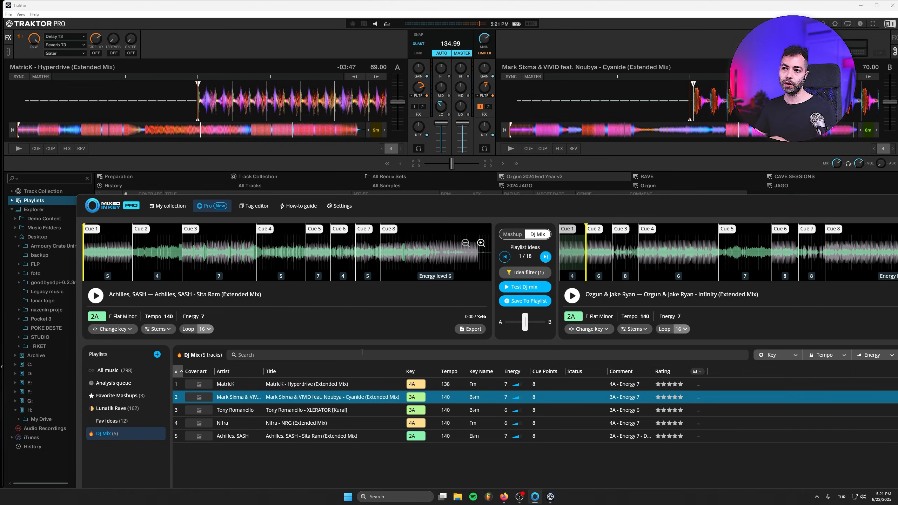
{"action": "left_click", "coordinate": [278, 35]}
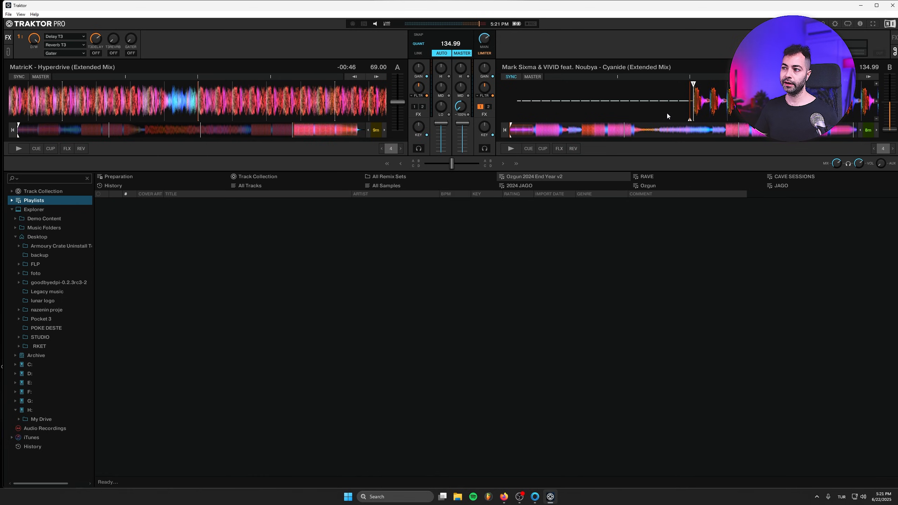
- Play Hyperdrive's closing section on deck A as tempo master and start the synced Cyanide on deck B
{"action": "left_click", "coordinate": [18, 148]}
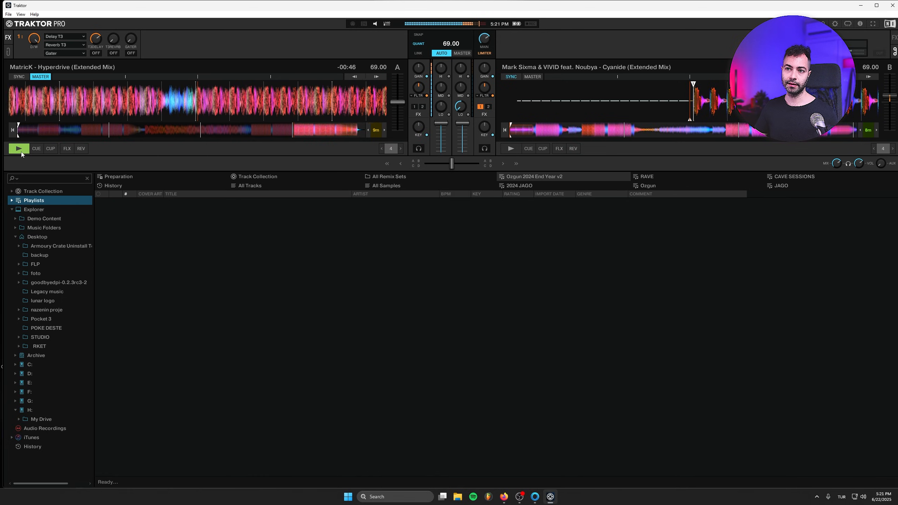
{"action": "left_click_drag", "start_coordinate": [465, 138], "coordinate": [464, 122]}
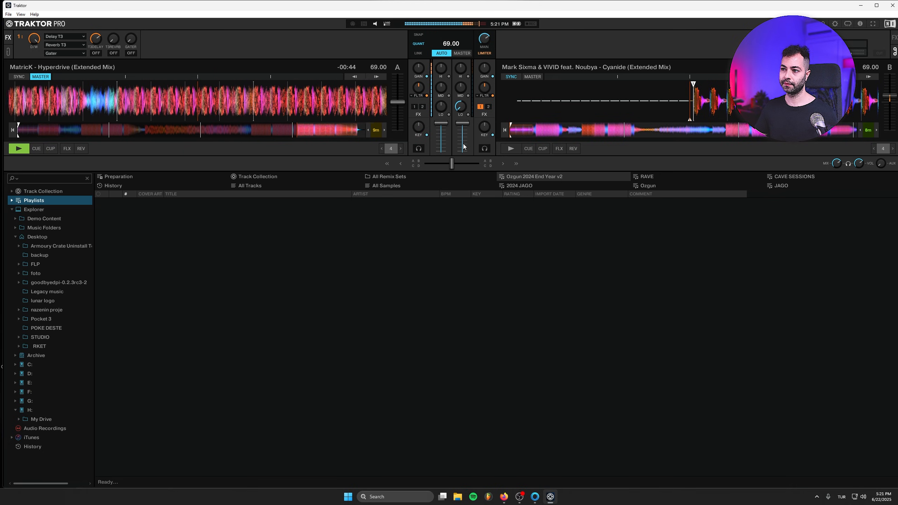
{"action": "left_click", "coordinate": [462, 53]}
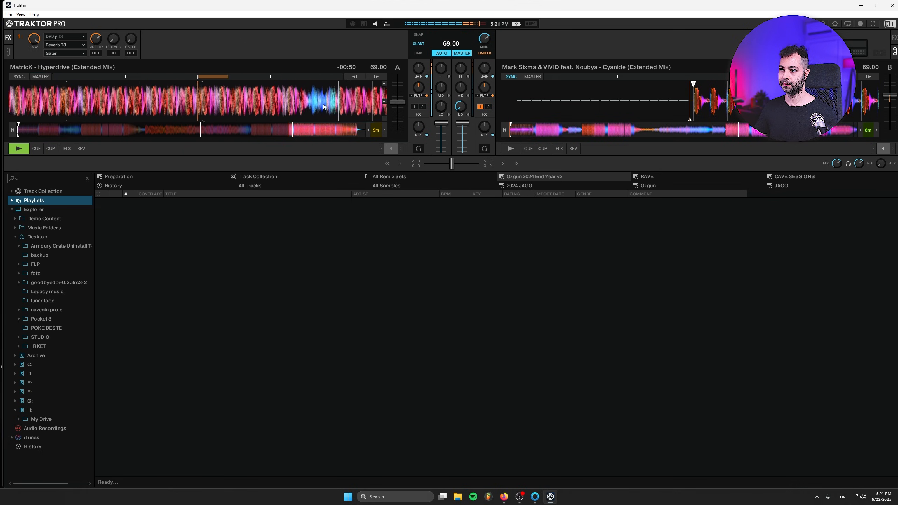
{"action": "left_click", "coordinate": [462, 53]}
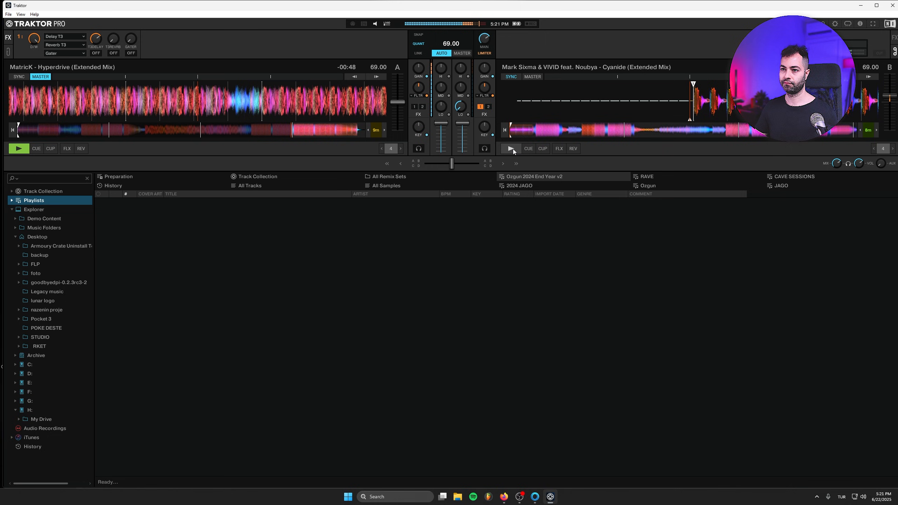
{"action": "left_click", "coordinate": [512, 148]}
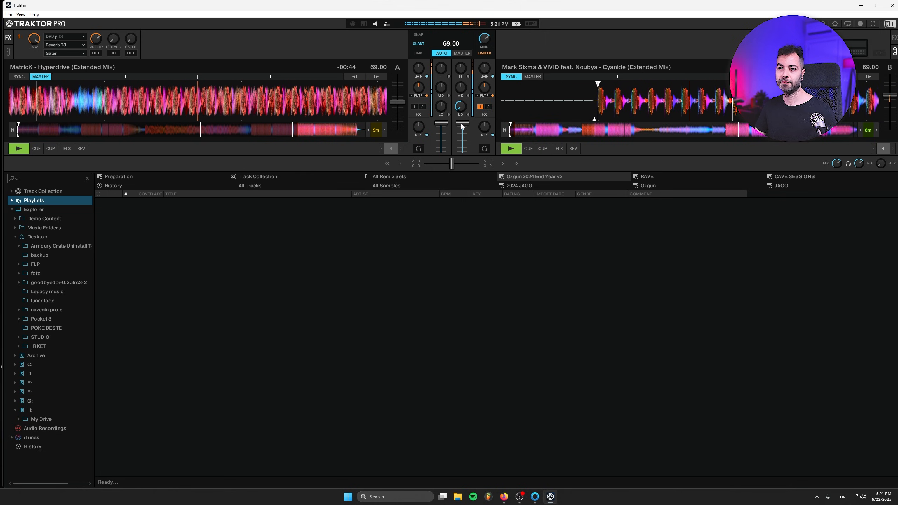
- Keep deck B's volume up and swap the bass by cutting deck A's low EQ to -100% and resetting deck B's low EQ to neutral
{"action": "mouse_move", "coordinate": [461, 123]}
{"action": "left_mouse_down"}
{"action": "mouse_move", "coordinate": [461, 146]}
{"action": "mouse_move", "coordinate": [461, 124]}
{"action": "left_mouse_up"}
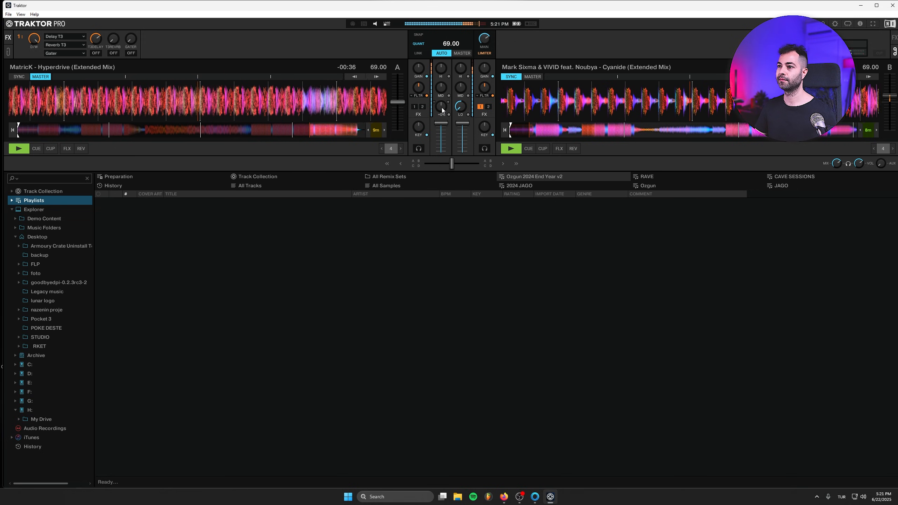
{"action": "left_click_drag", "start_coordinate": [441, 108], "coordinate": [442, 143]}
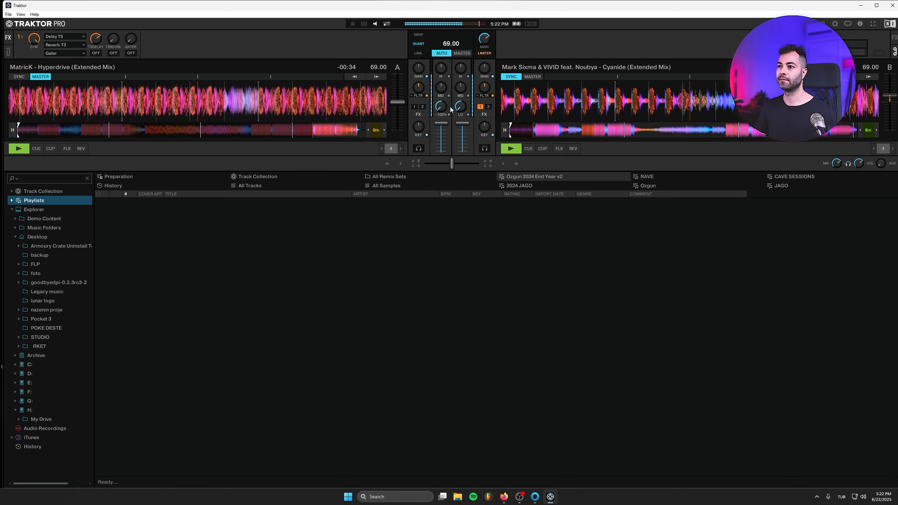
{"action": "double_click", "coordinate": [462, 109]}
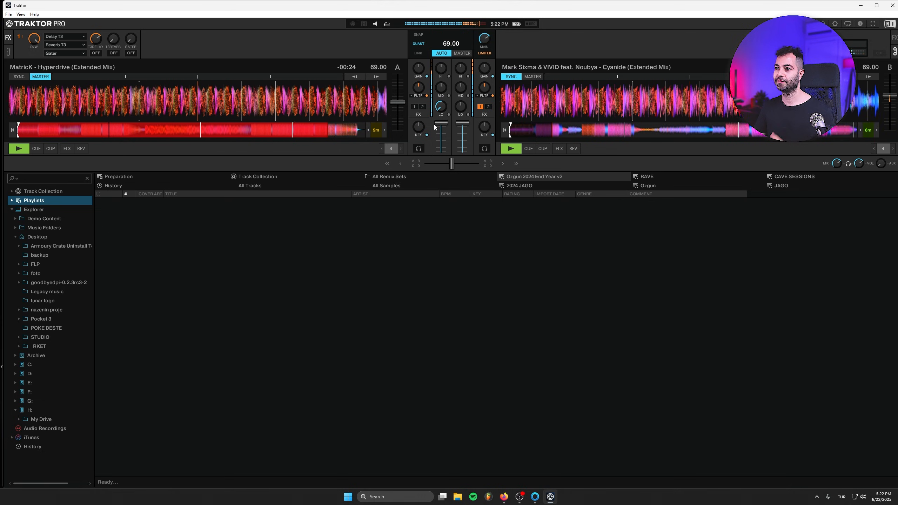
- Filter Hyperdrive upward, fade deck A's volume fully out, and stop deck A while Cyanide keeps playing
{"action": "left_click_drag", "start_coordinate": [419, 88], "coordinate": [419, 51]}
{"action": "left_click_drag", "start_coordinate": [441, 123], "coordinate": [442, 155]}
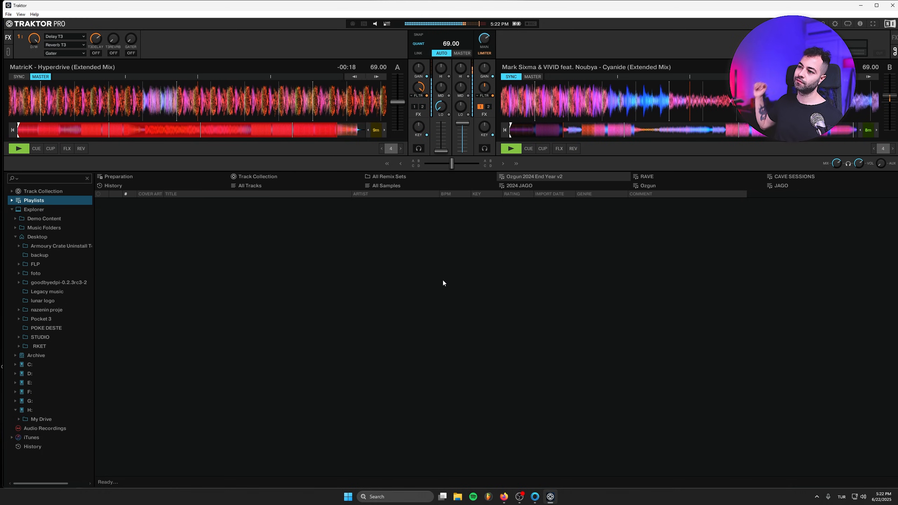
{"action": "left_click", "coordinate": [18, 150]}
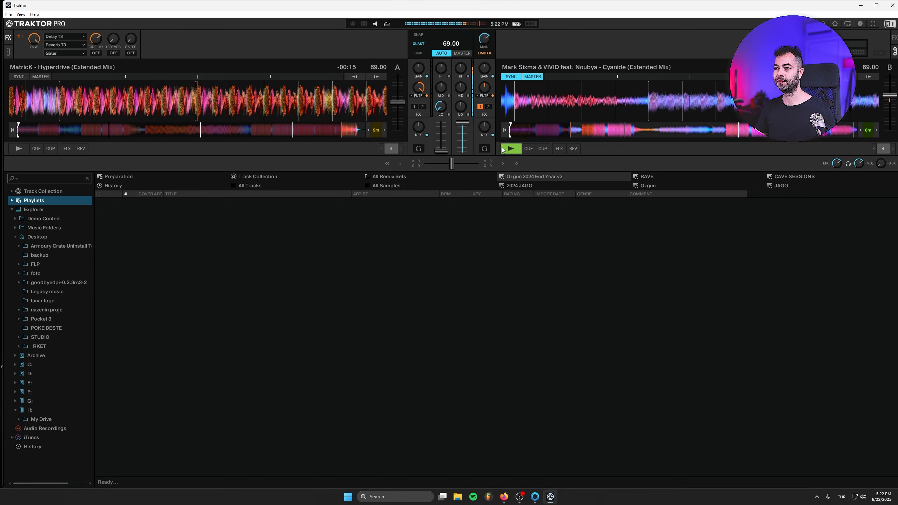